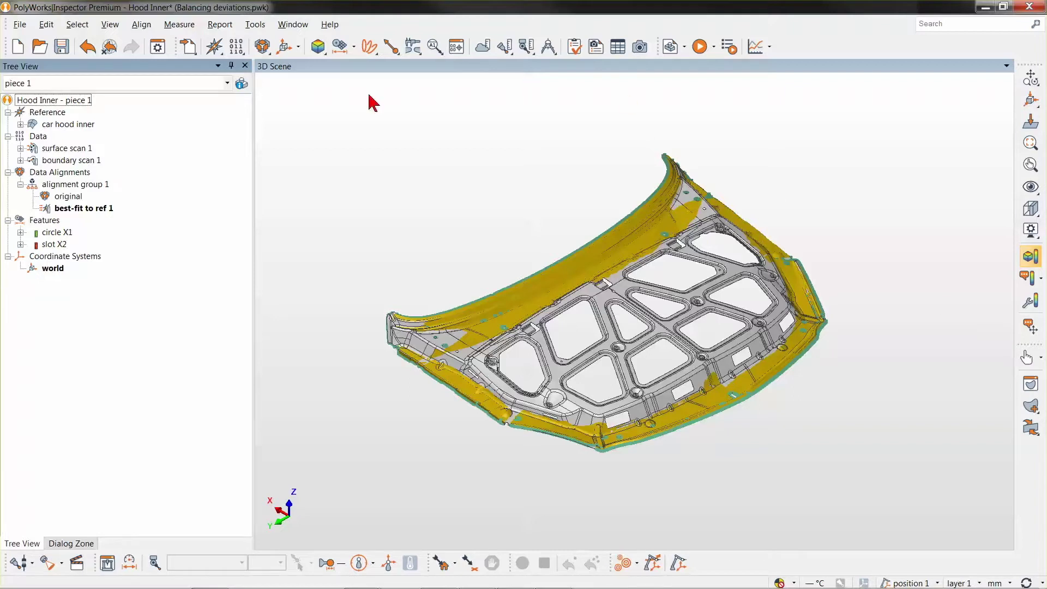
- Hide the car hood inner reference to examine the scan data, show it again, and select the best-fit to ref 1 alignment
middle_click(83, 125)
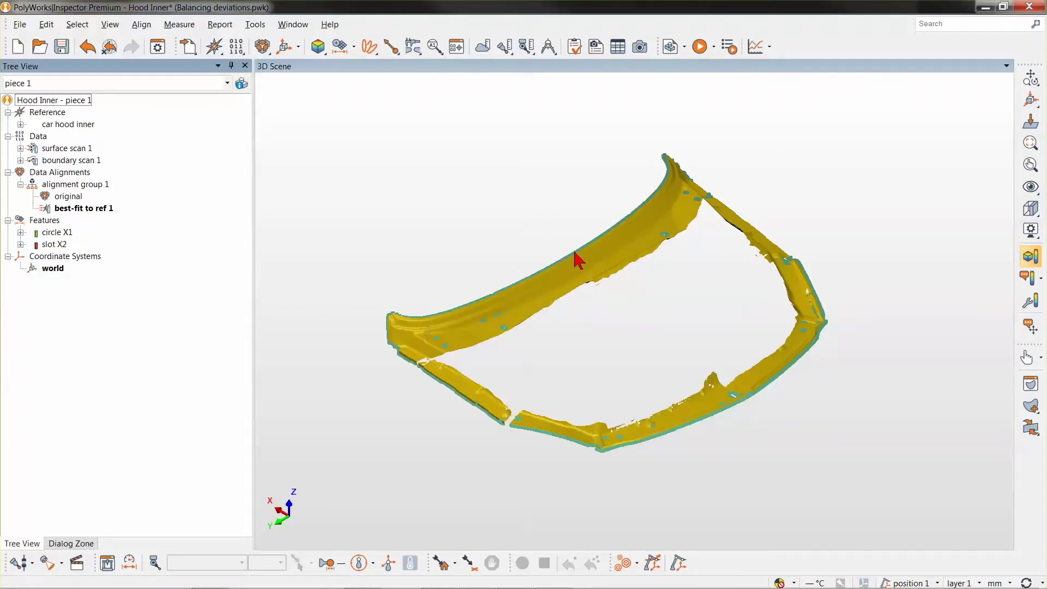
middle_click(83, 127)
left_click(101, 209)
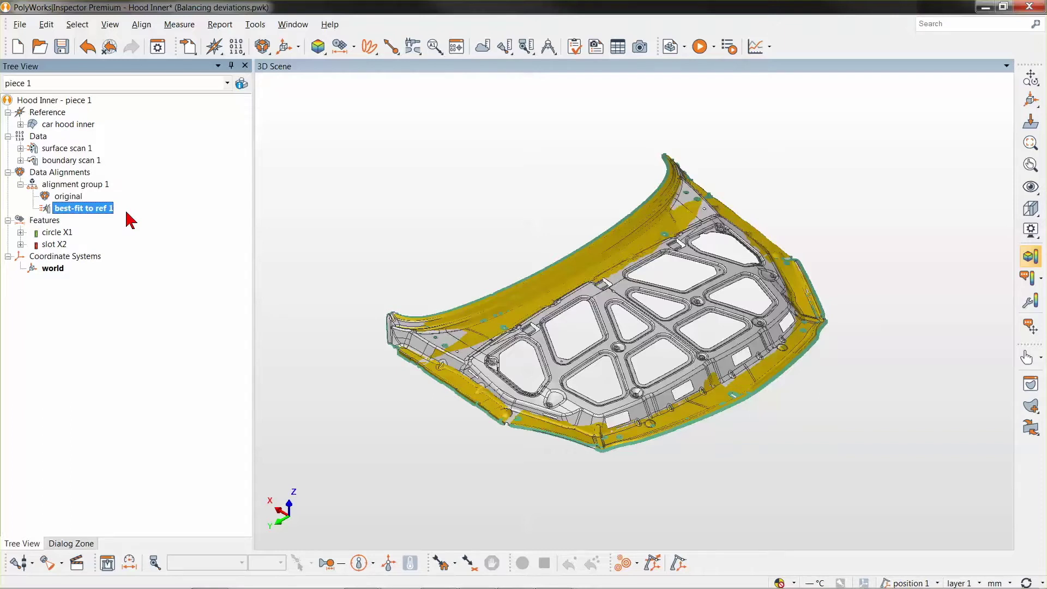
- Review figures 1_1 to 1_3 in Windows Photo Viewer for the Z, Y and X target locations, and return to PolyWorks Inspector
mouse_move(526, 586)
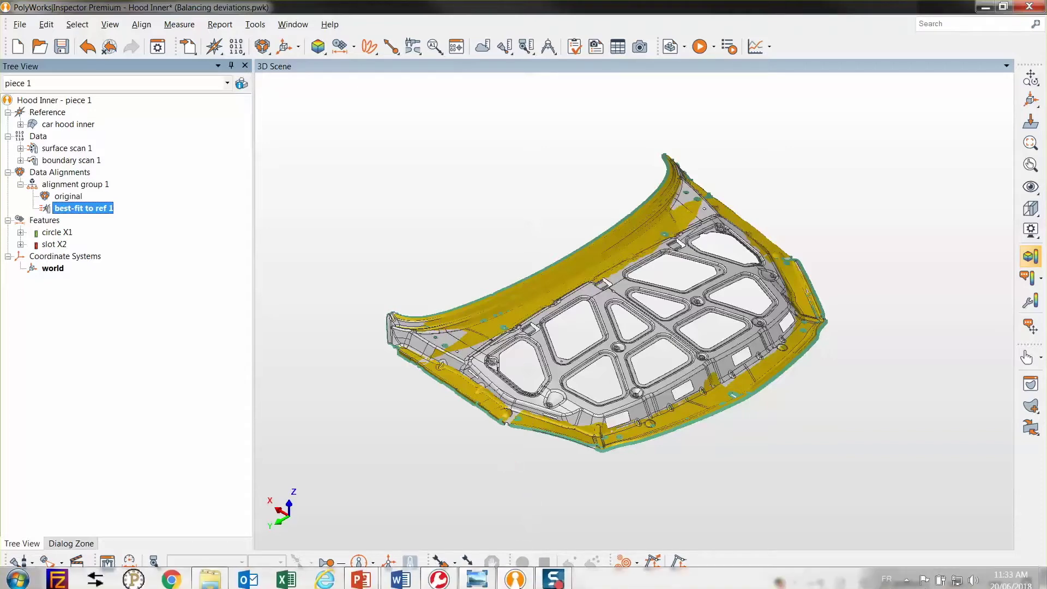
left_click(478, 584)
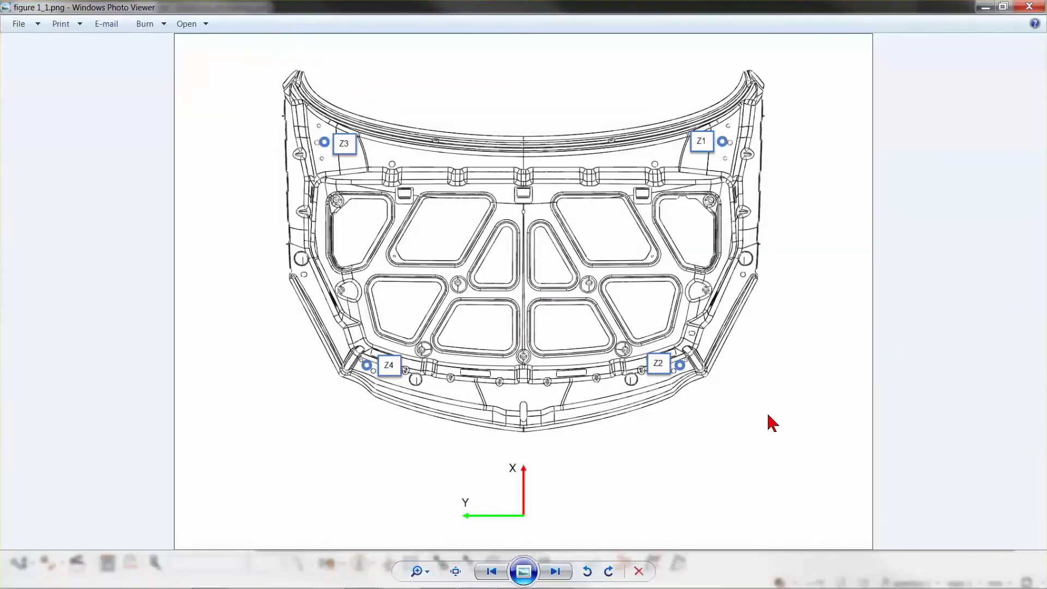
left_click(723, 146)
left_click(689, 367)
left_click(564, 572)
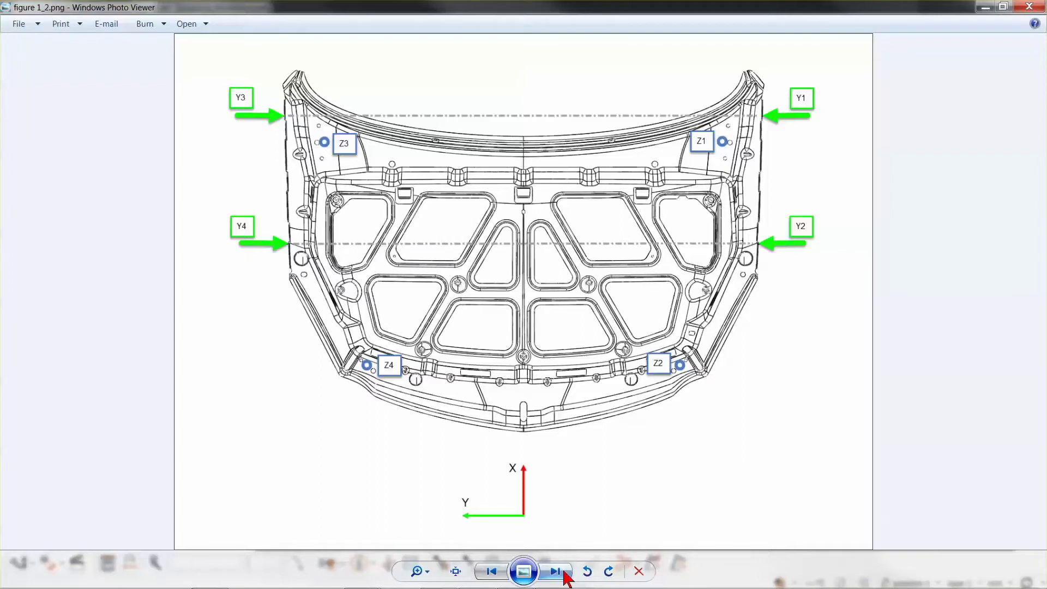
left_click(565, 574)
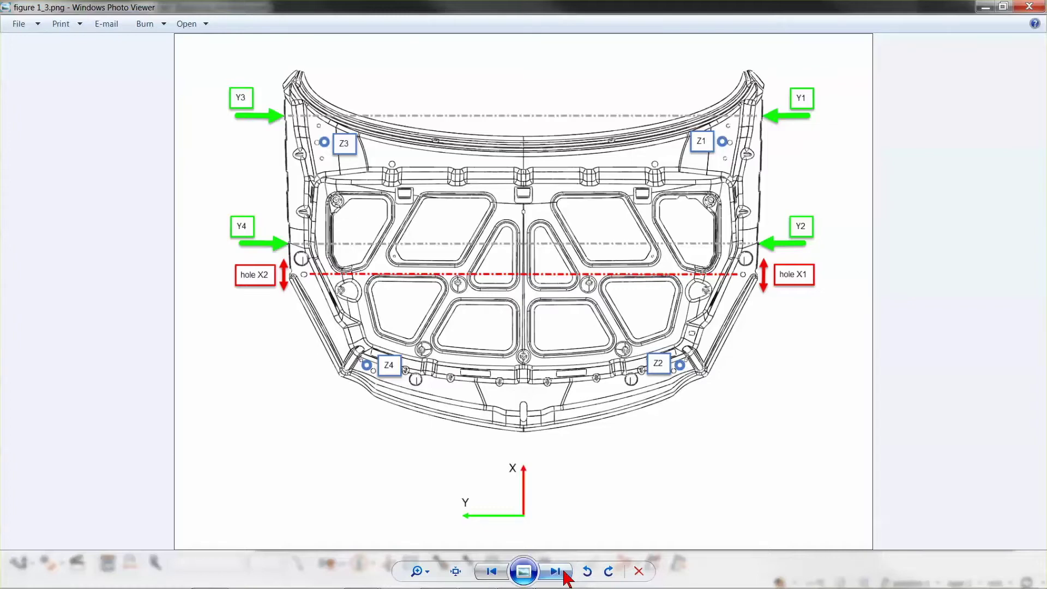
left_click(986, 6)
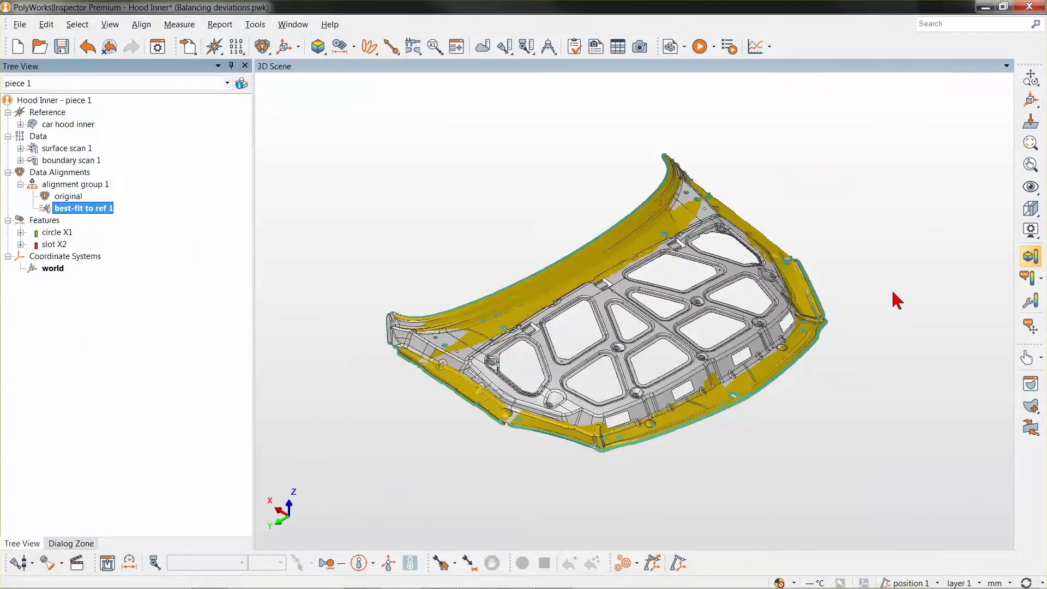
- Start creating surface reference target points with the From File method, using reference target points.txt
left_click(435, 46)
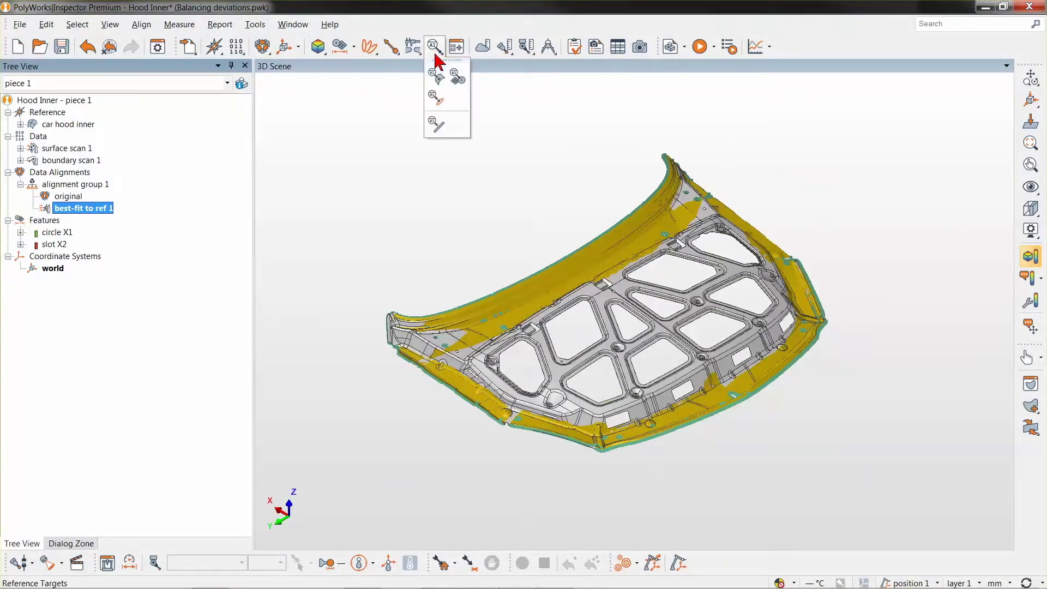
left_click(440, 82)
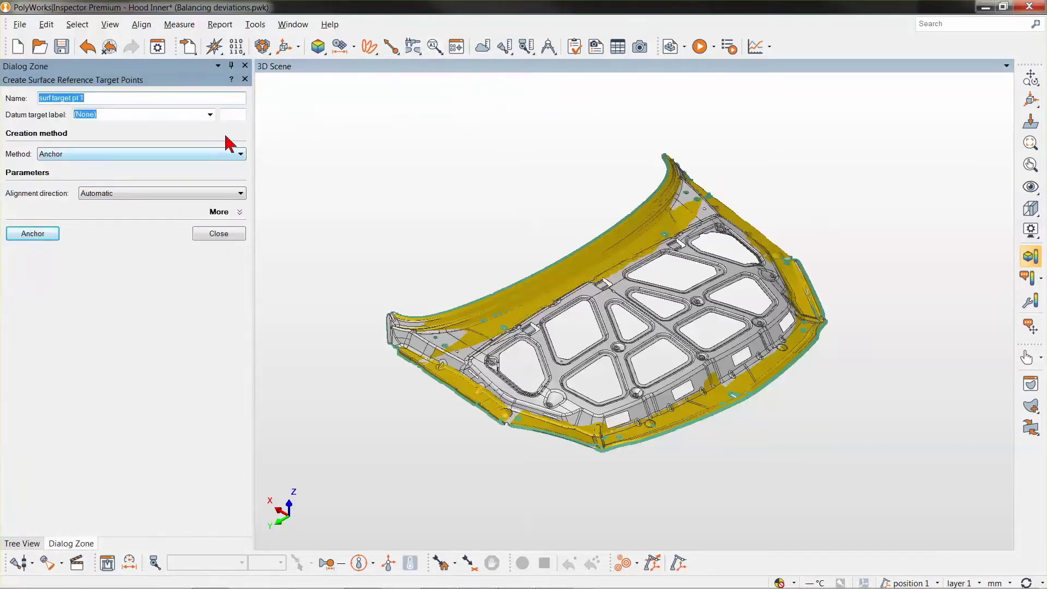
left_click(241, 154)
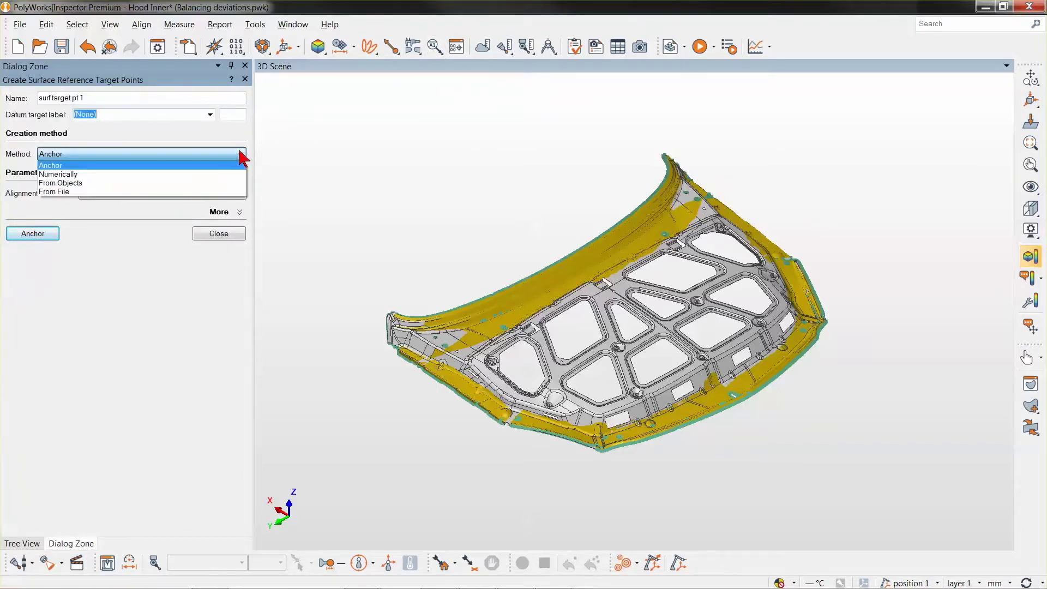
left_click(232, 192)
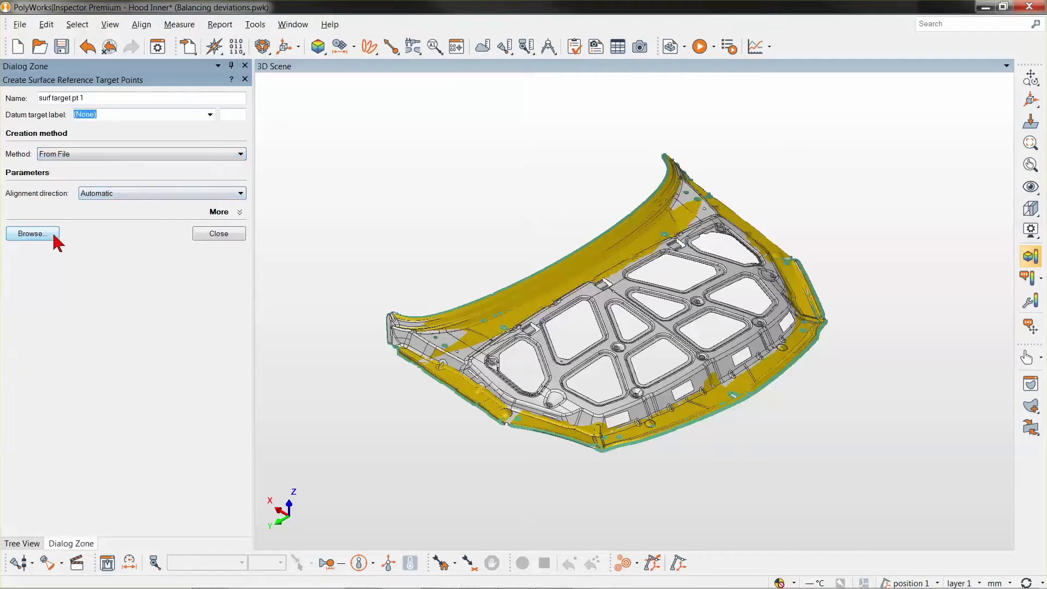
left_click(33, 234)
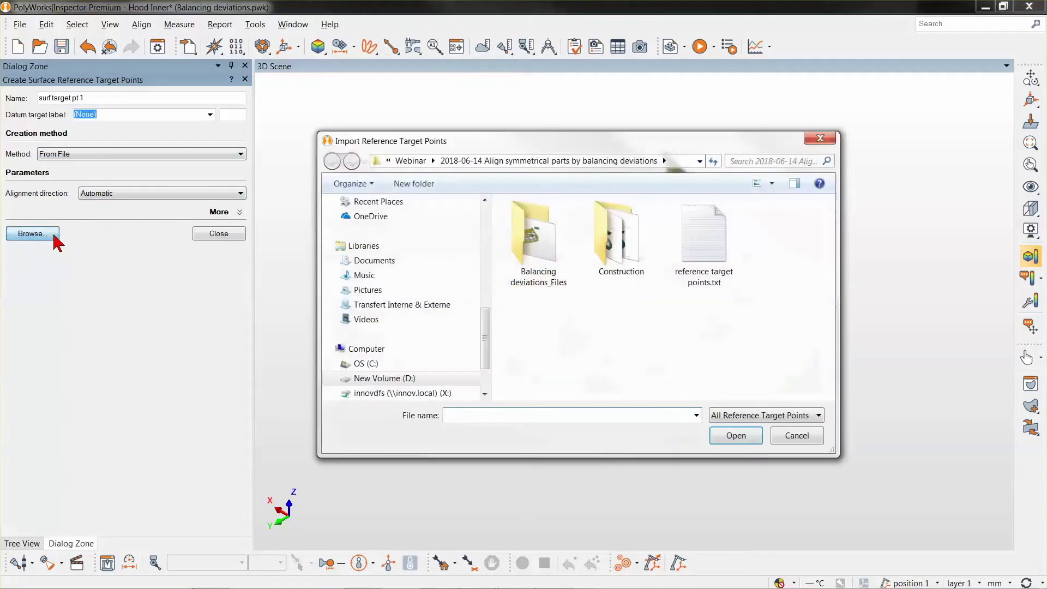
left_click(714, 249)
left_click(751, 437)
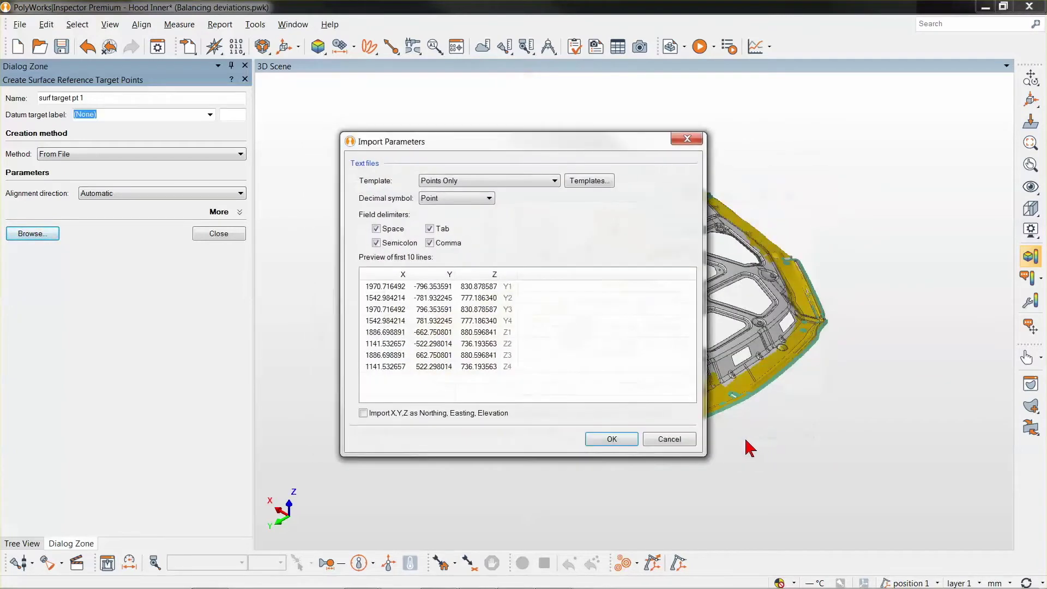
- Import the surface target points Y1–Y4 and Z1–Z4 with the Points + Names template, and finish the target creation
left_click(514, 339)
left_click(555, 182)
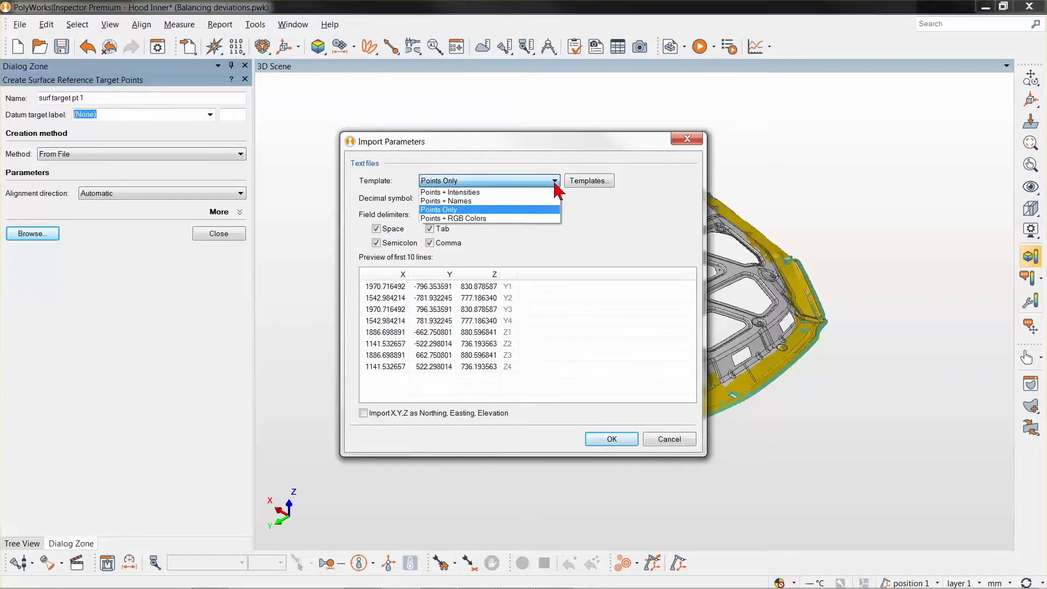
left_click(543, 200)
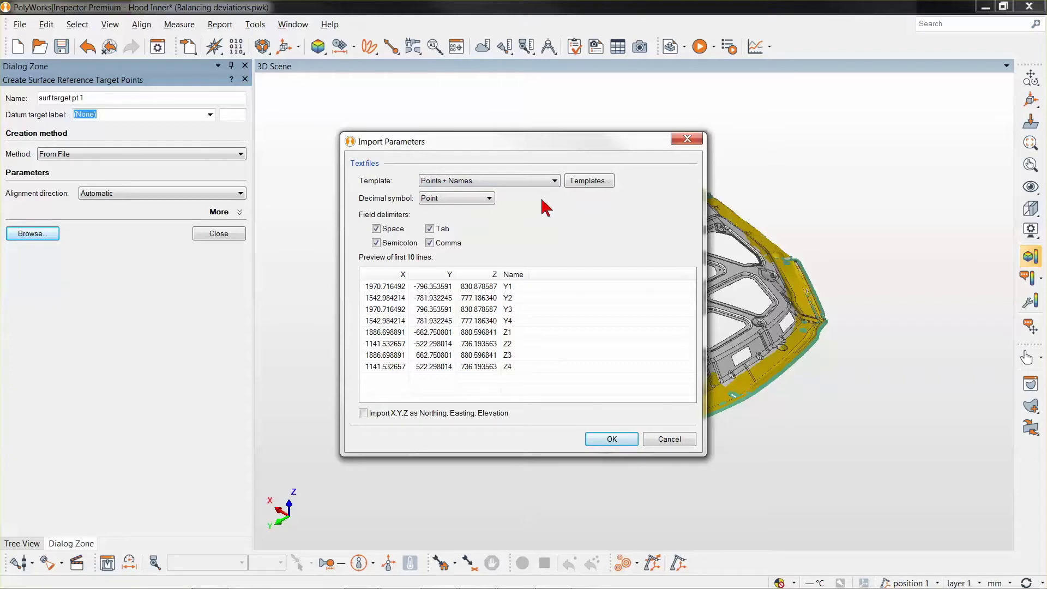
left_click(612, 440)
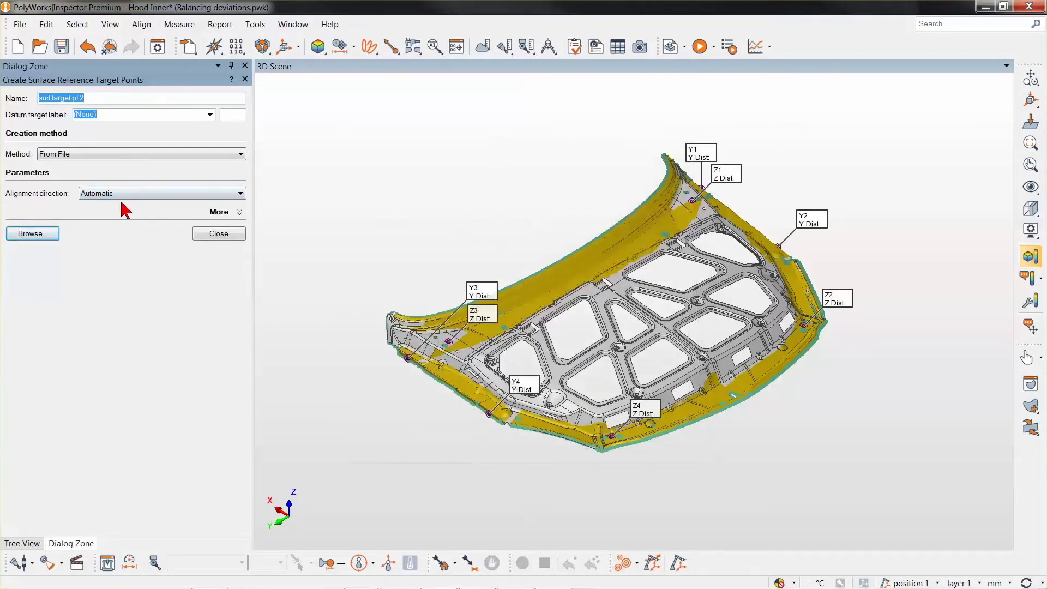
left_click(121, 209)
left_click(120, 210)
left_click(218, 235)
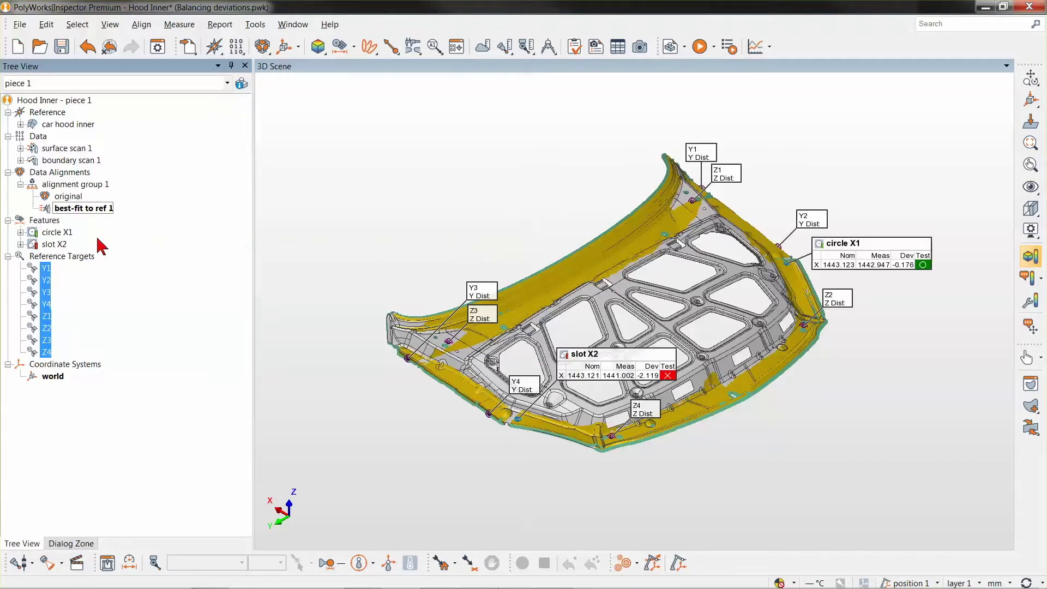
- Create feature reference target points from the nominal primitives of circle X1 and slot X2, starting with the name X1, aligned in X only
left_click(61, 232)
left_click(55, 244, "ctrl")
left_click(435, 47)
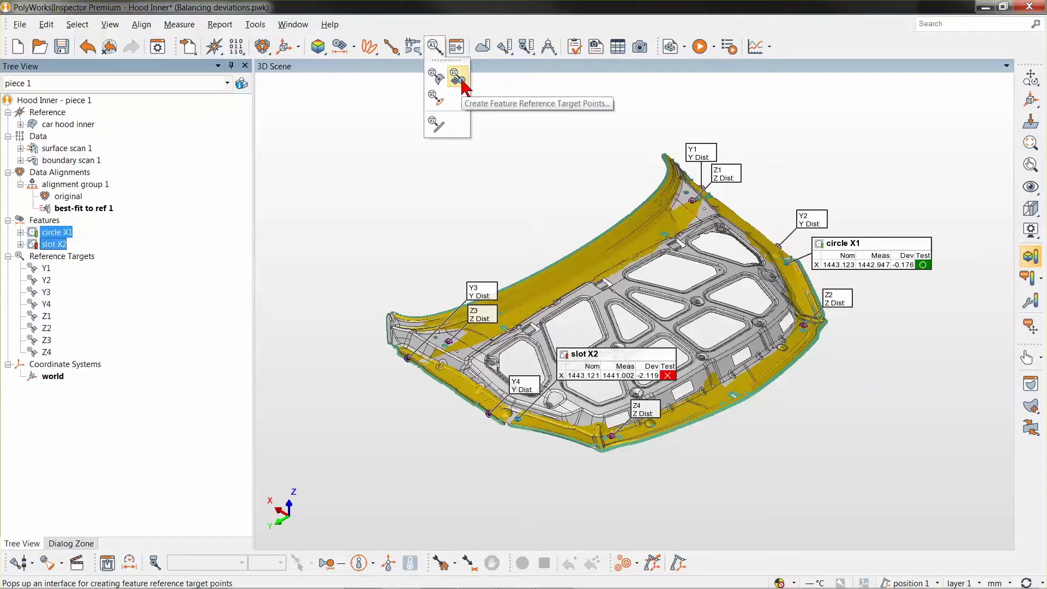
left_click(458, 81)
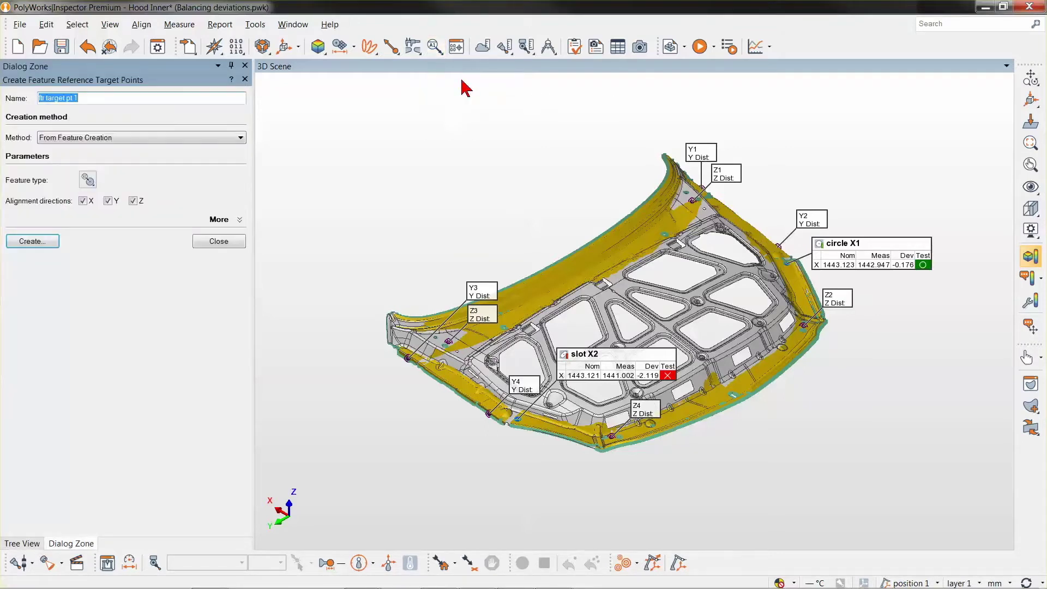
triple_click(95, 98)
type("X1")
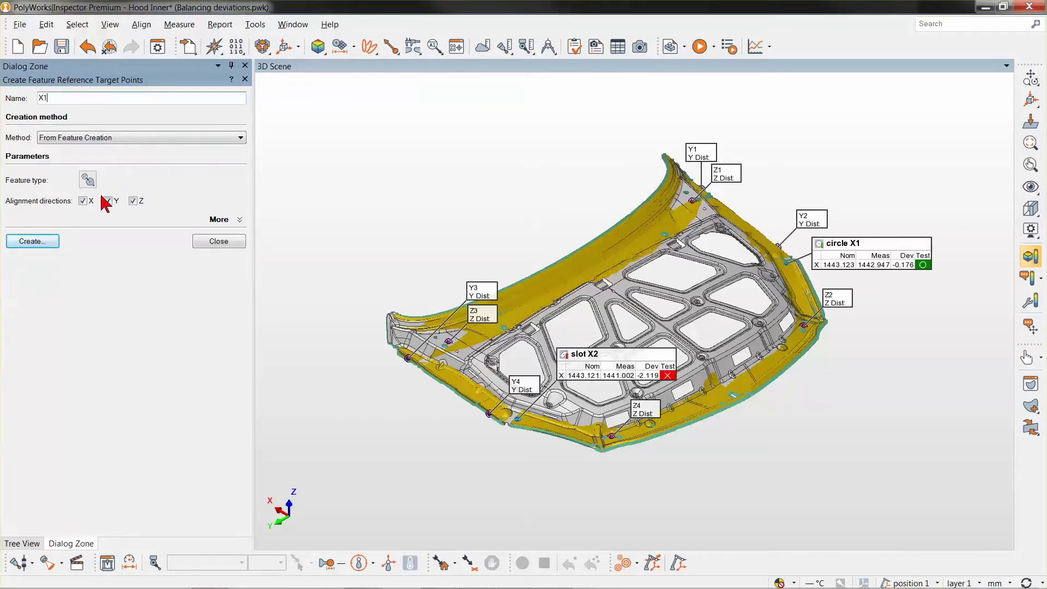
left_click(98, 137)
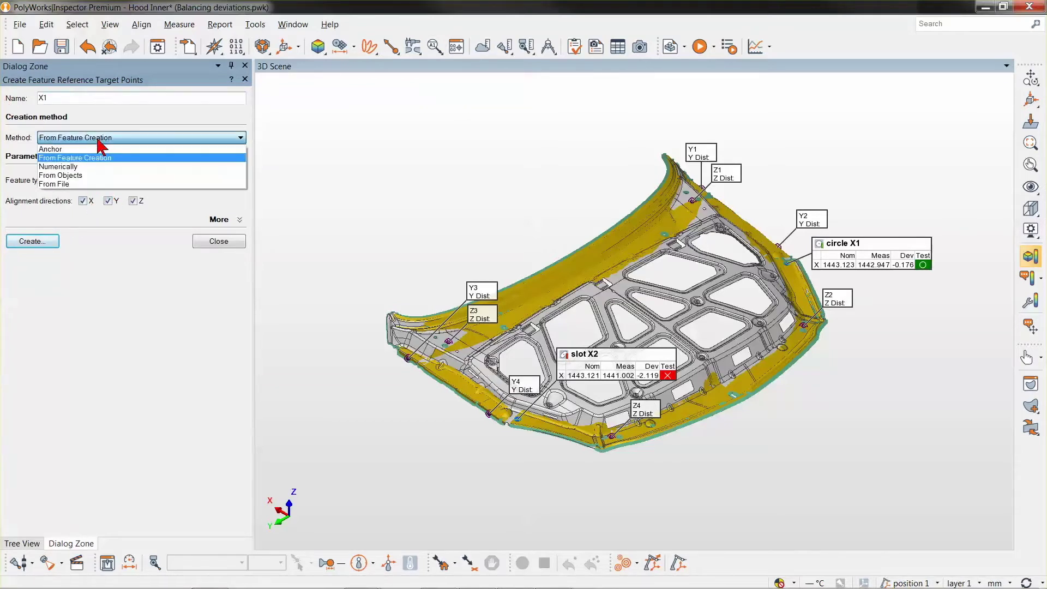
left_click(97, 176)
left_click(108, 222)
left_click(133, 221)
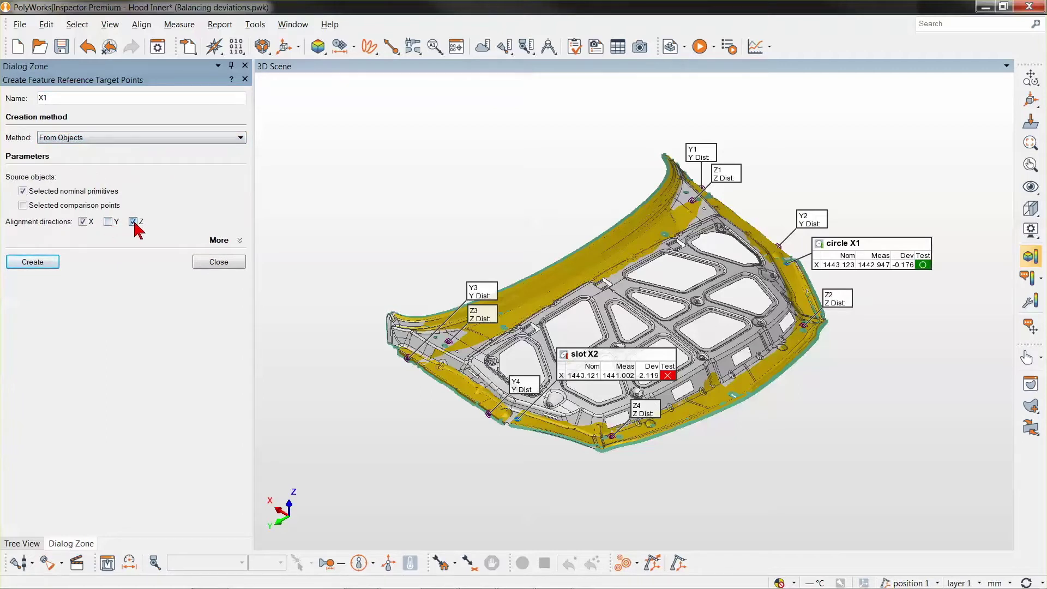
left_click(33, 262)
left_click(218, 261)
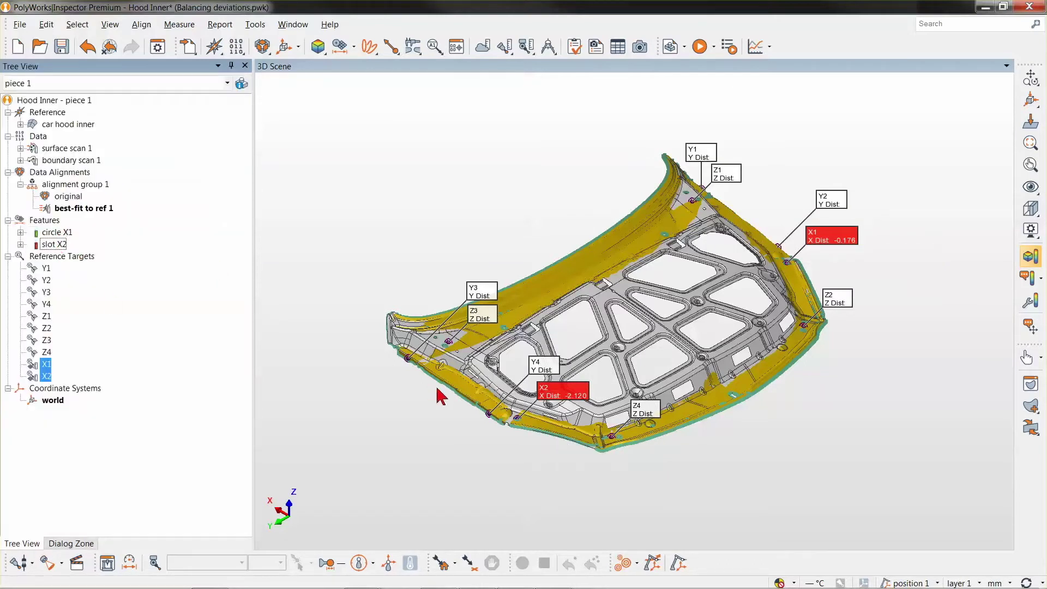
- Align the scan data using all the Y, Z and X reference targets
mouse_move(582, 406)
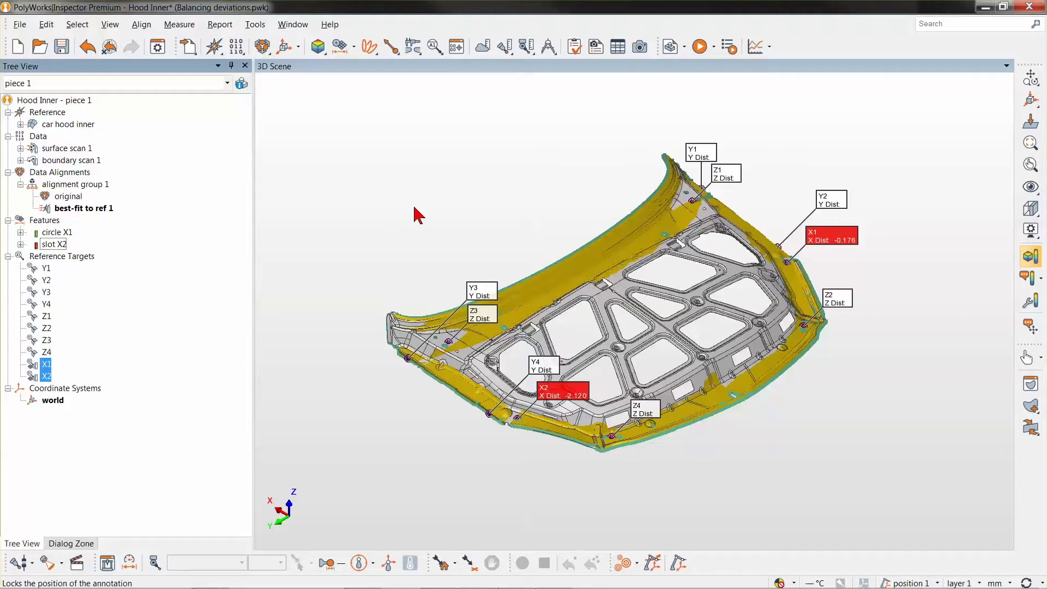
left_click(61, 256)
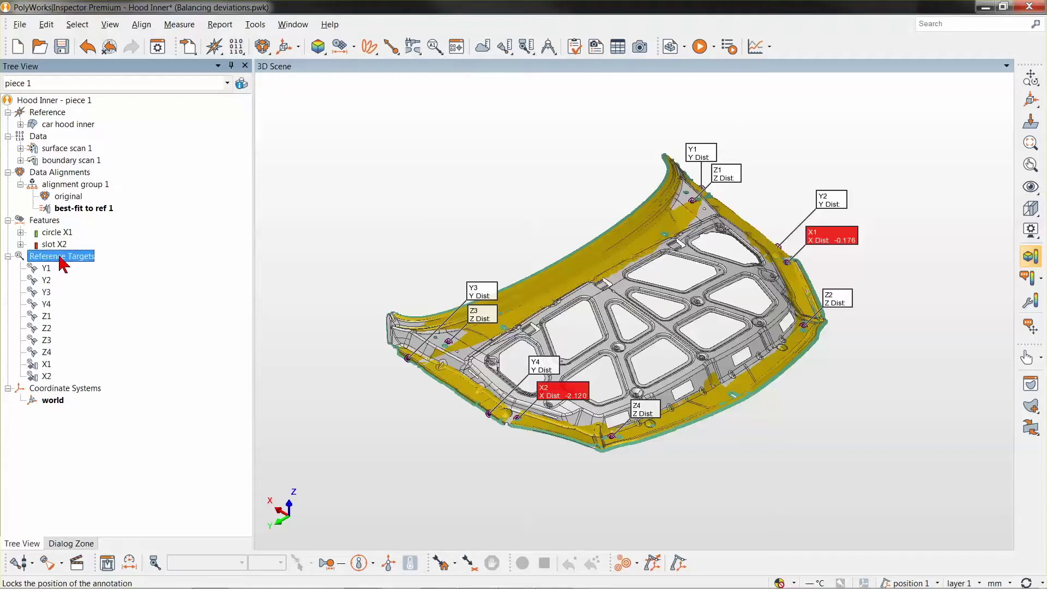
left_click(262, 48)
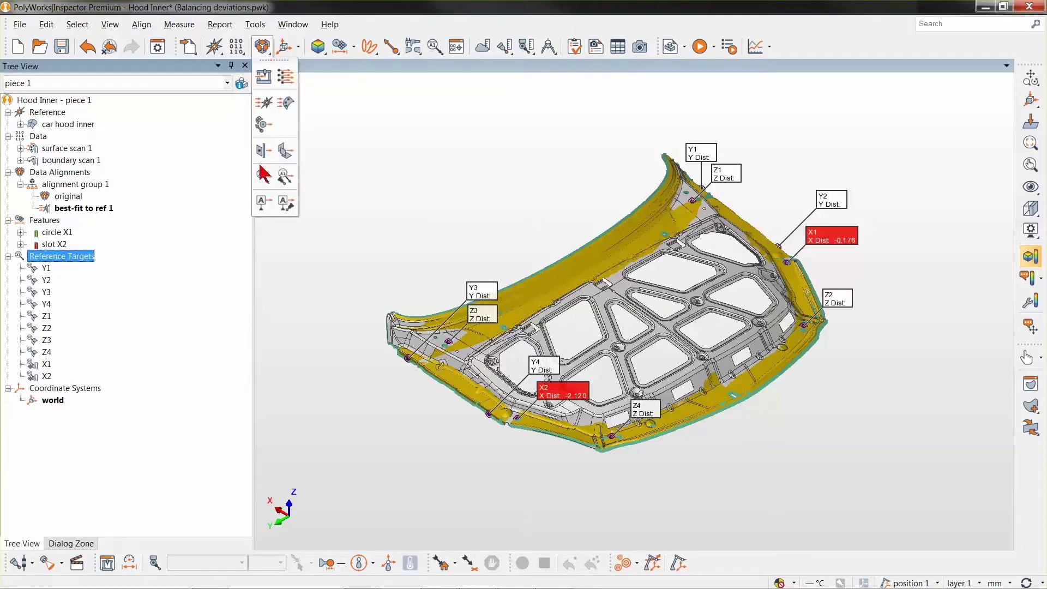
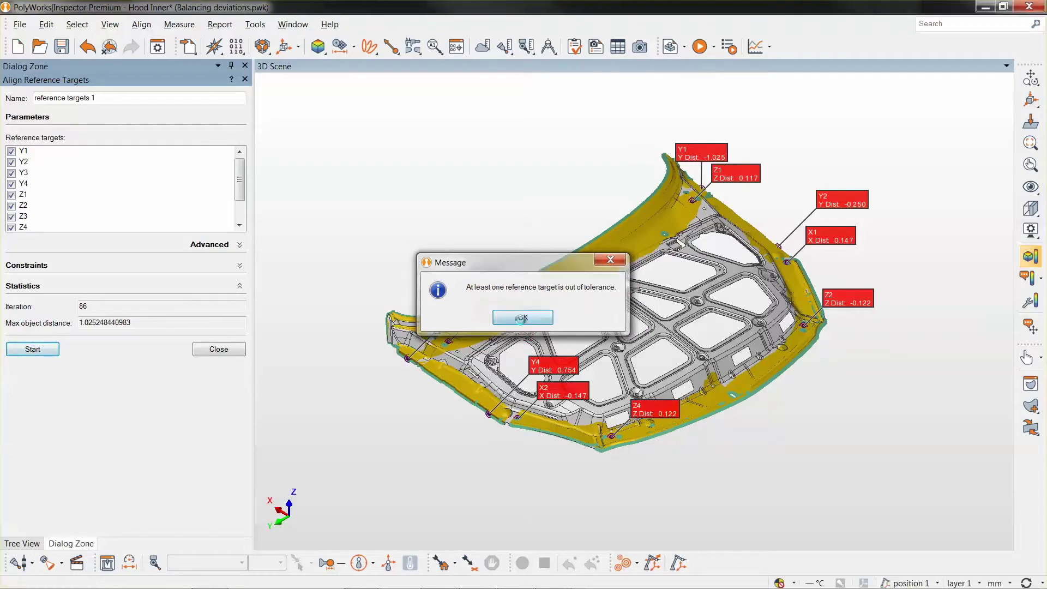
left_click(238, 351)
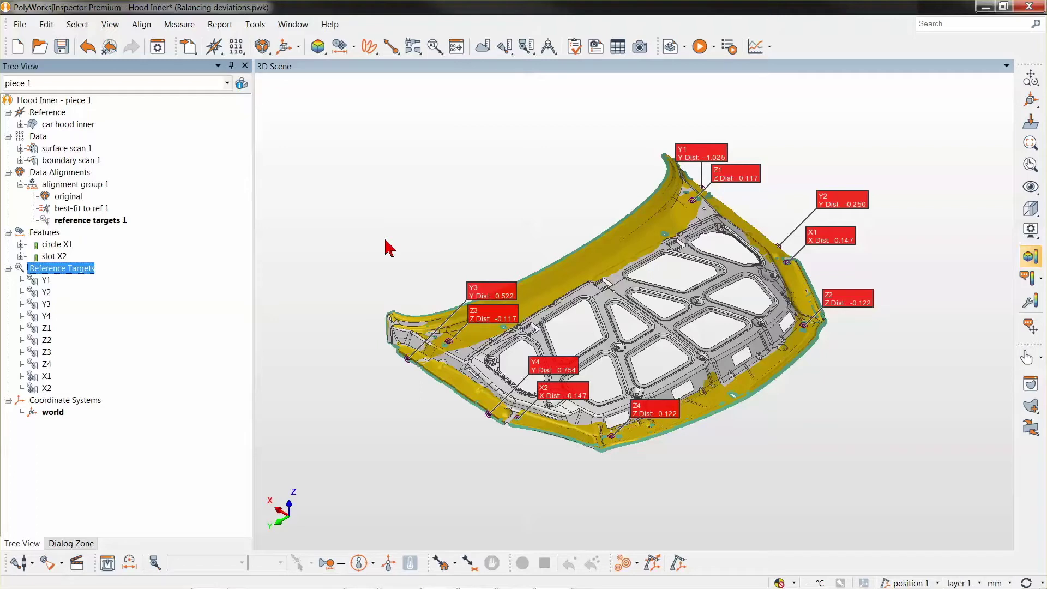
- Hide all reference targets except Y1, Y2, Y3 and Y4, and examine their Y deviations on the hood
middle_click(63, 268)
middle_click(44, 281)
middle_click(48, 294)
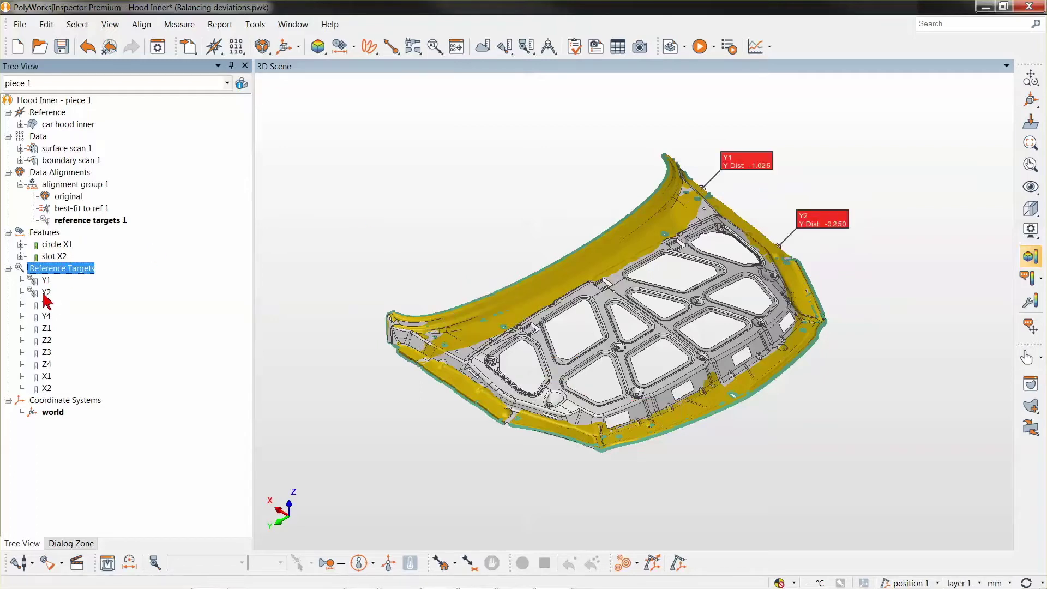
middle_click(47, 305)
middle_click(46, 317)
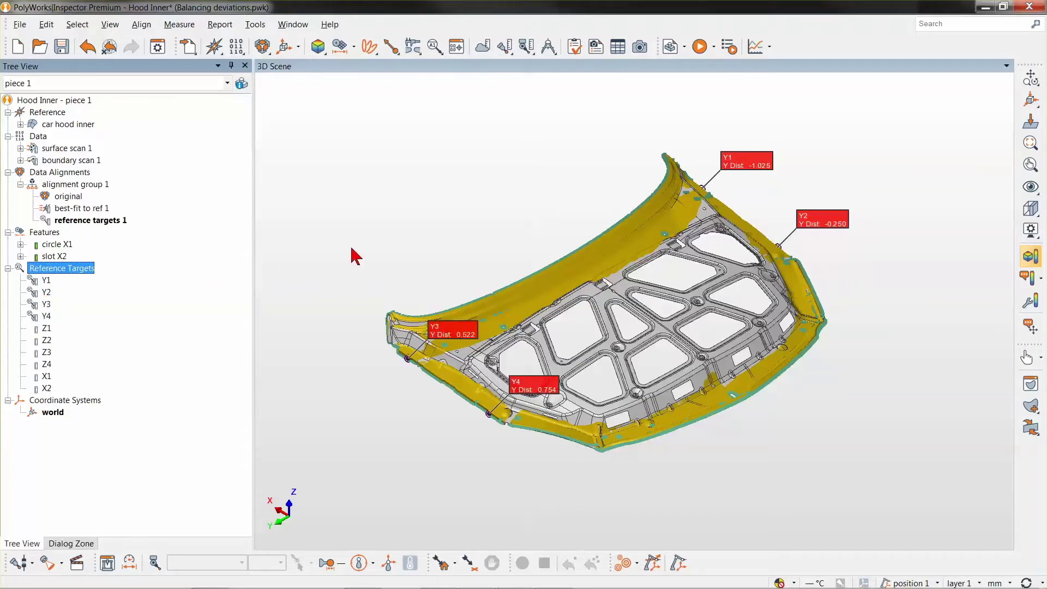
mouse_move(474, 341)
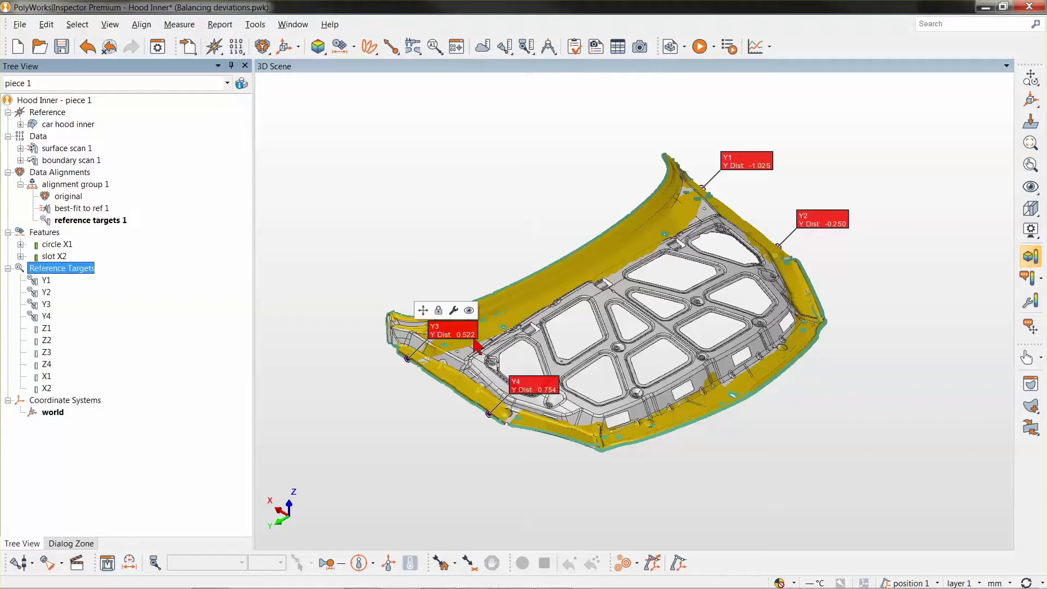
left_click(766, 176)
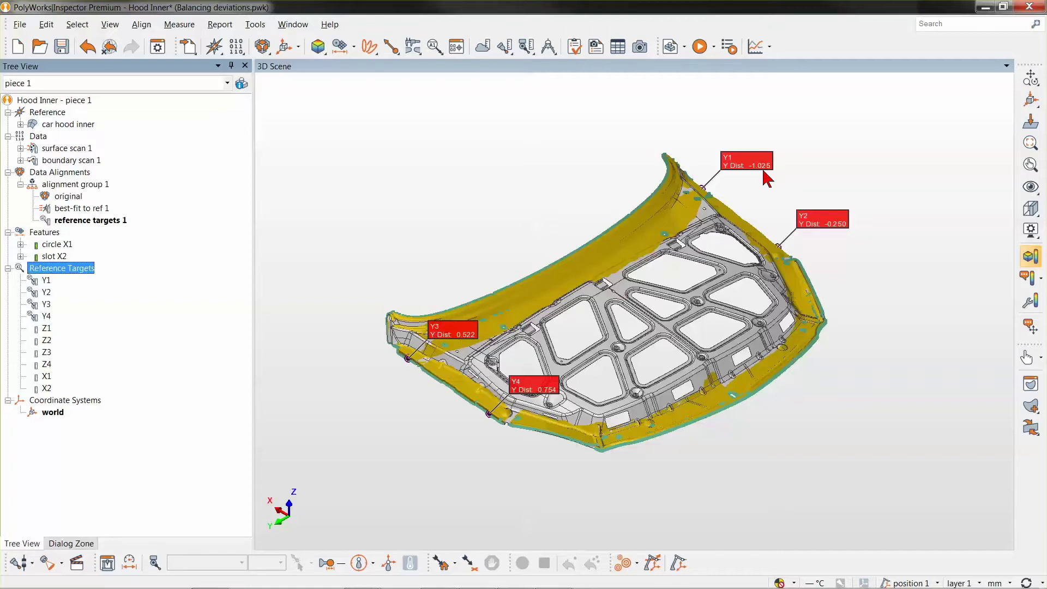
left_click(767, 180)
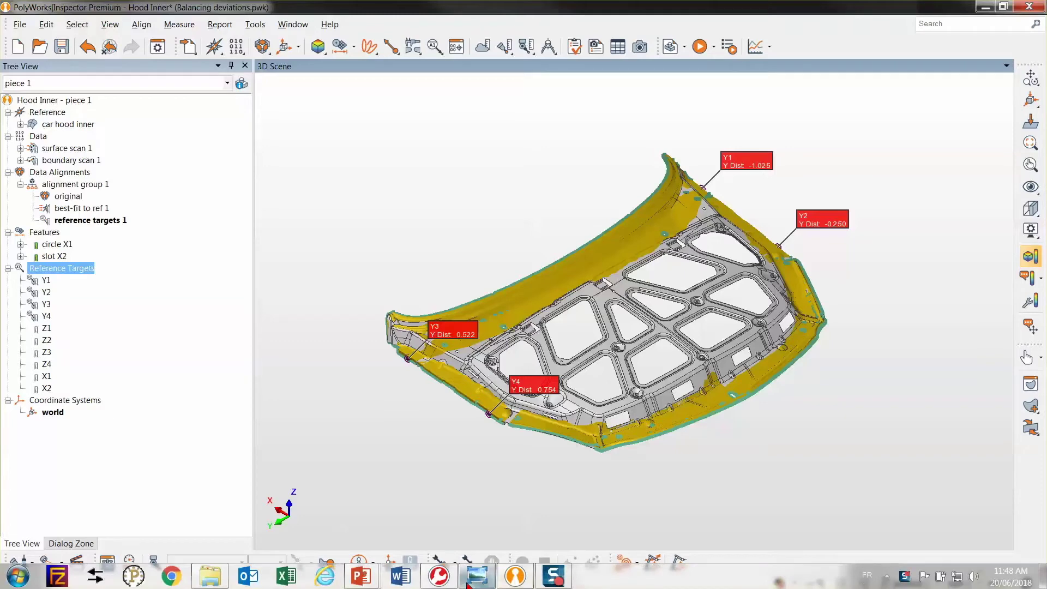
- Switch to Windows Photo Viewer and examine the hood's symmetry line and Y targets in figure 2_1
left_click(469, 581)
left_click(555, 571)
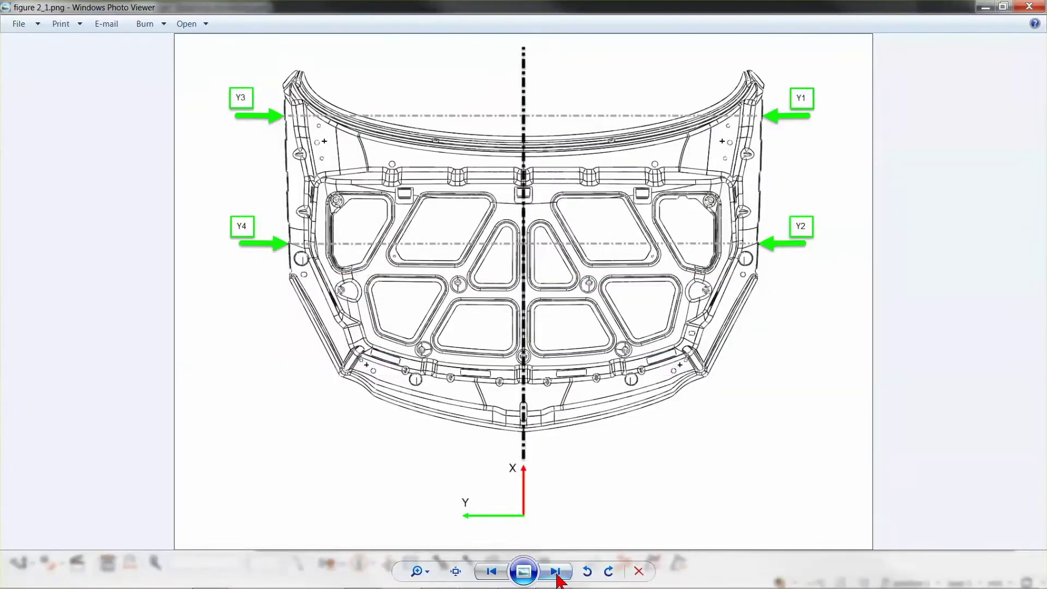
left_click(526, 101)
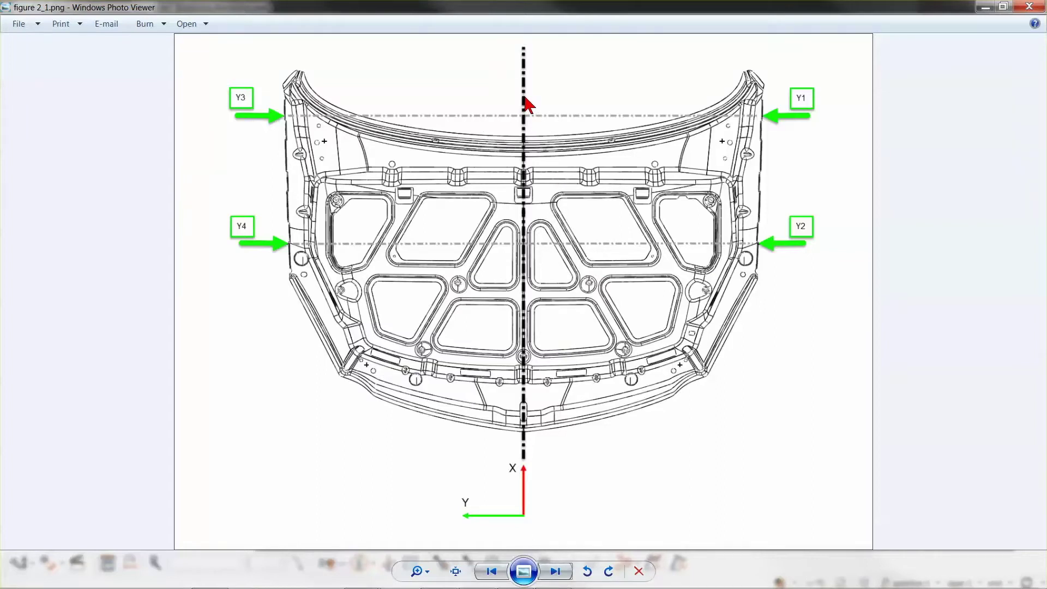
- Examine the midpoints between target pairs Y1 and Y3 and Y2 and Y4 in figures 2_2 and 2_3, and return to PolyWorks Inspector
left_click(275, 114)
left_click(780, 121)
left_click(557, 572)
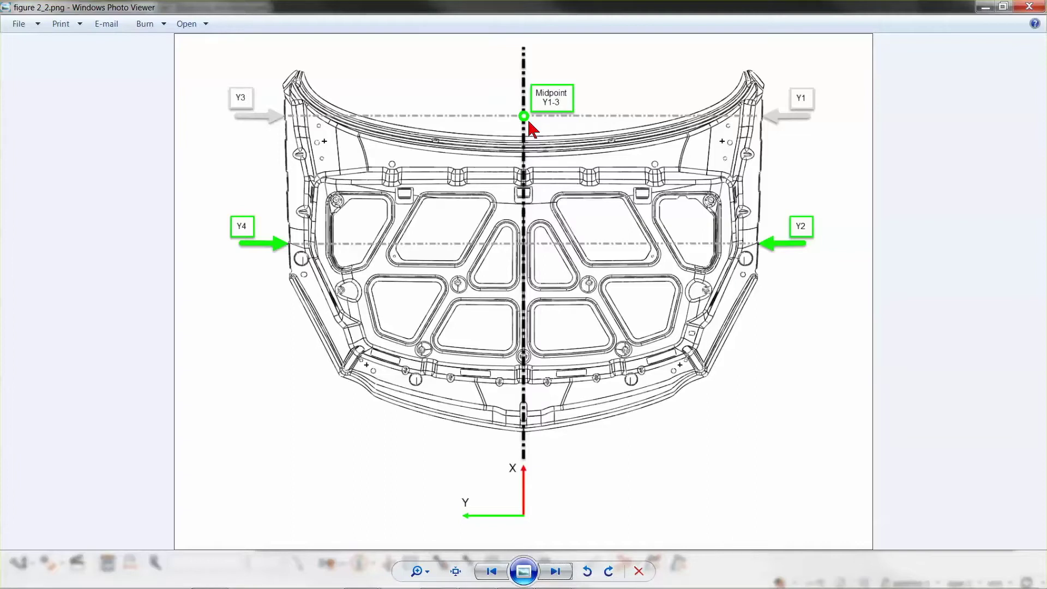
left_click(556, 571)
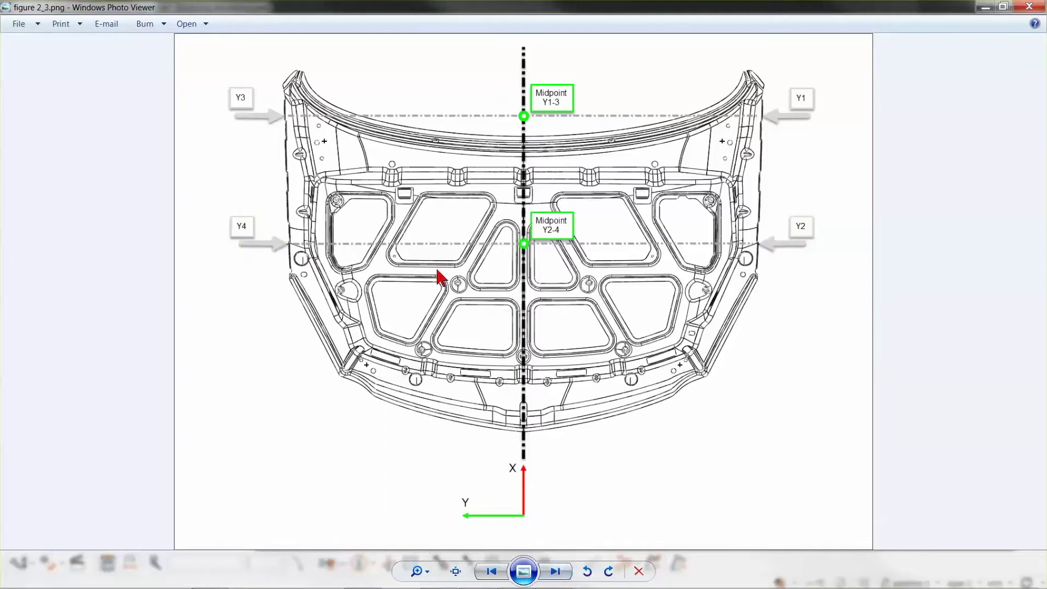
left_click(532, 255)
left_click(985, 7)
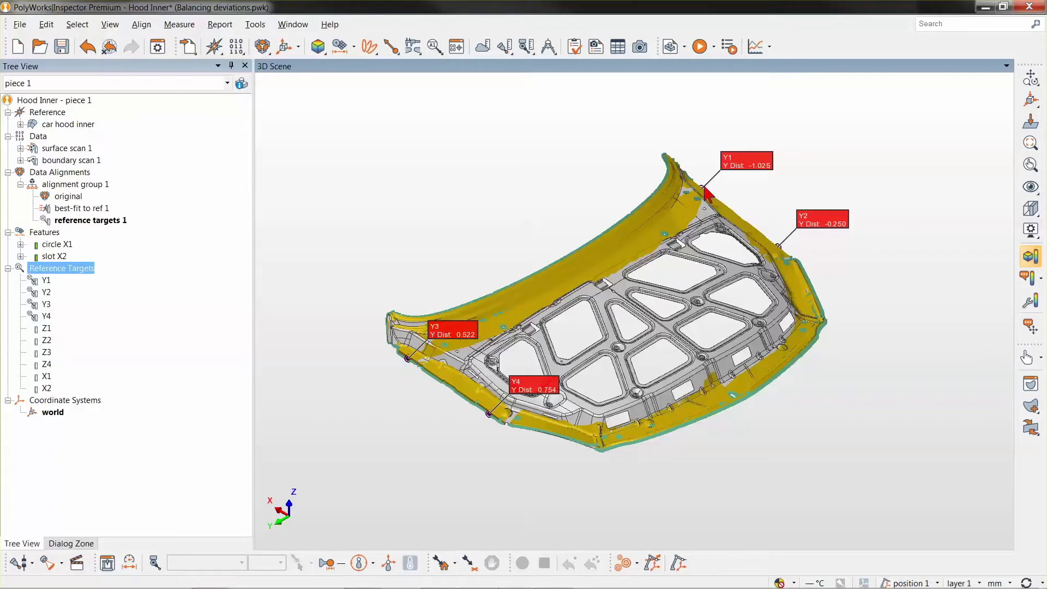
- Create a caliper numerically by two endpoints, using the positions of reference targets Y1 and Y3, and hide both targets
left_click(417, 55)
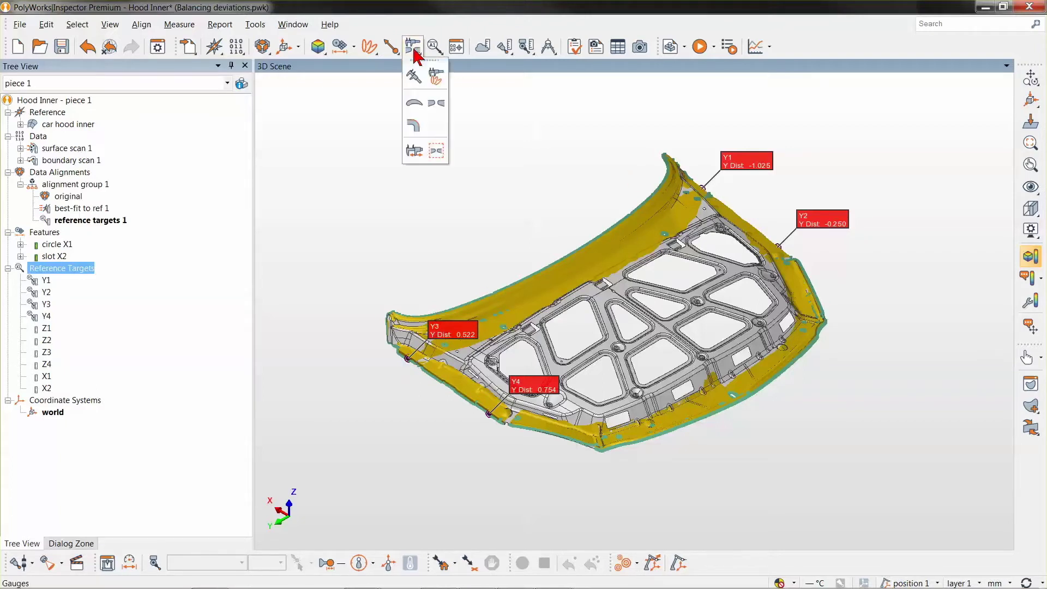
left_click(414, 77)
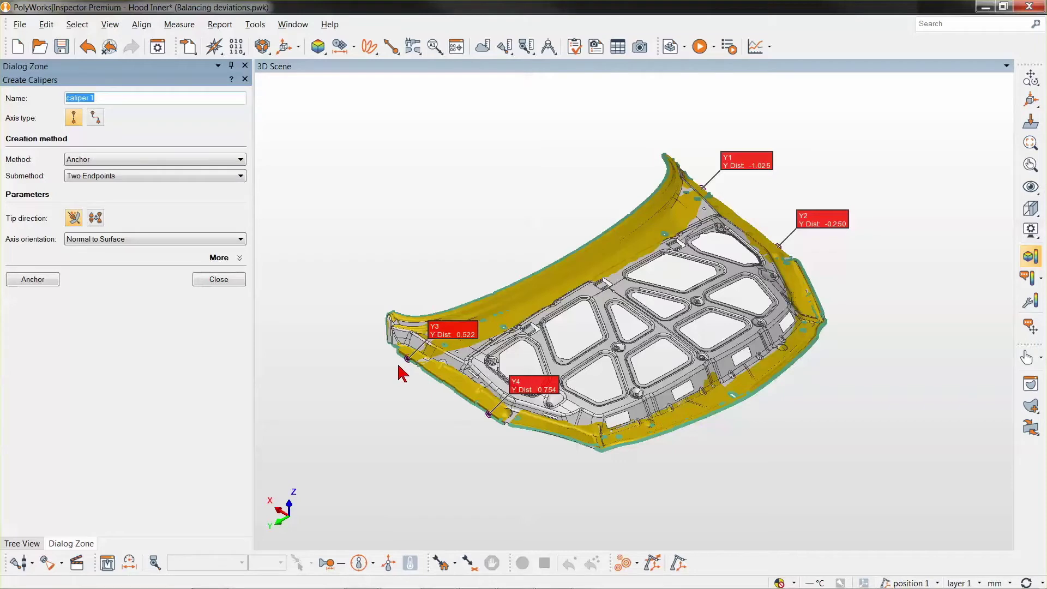
left_click(241, 160)
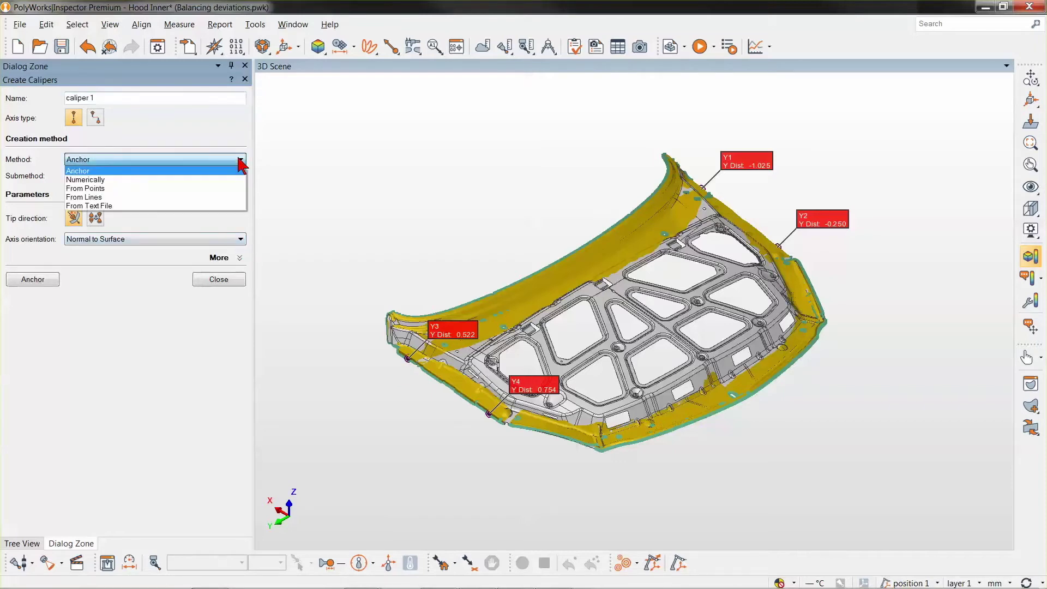
left_click(216, 191)
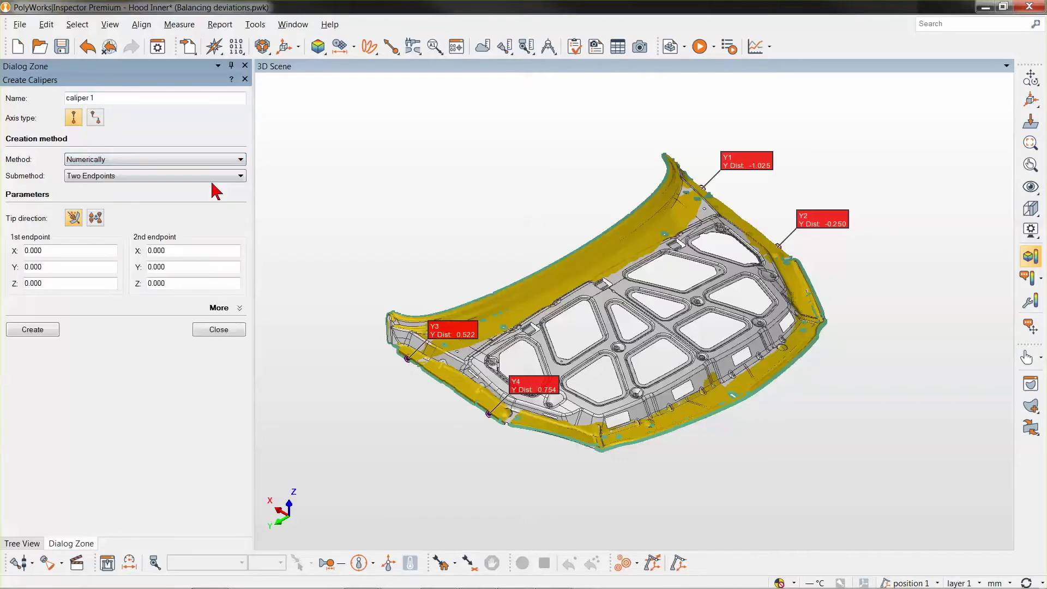
left_click(26, 542)
left_click(46, 280)
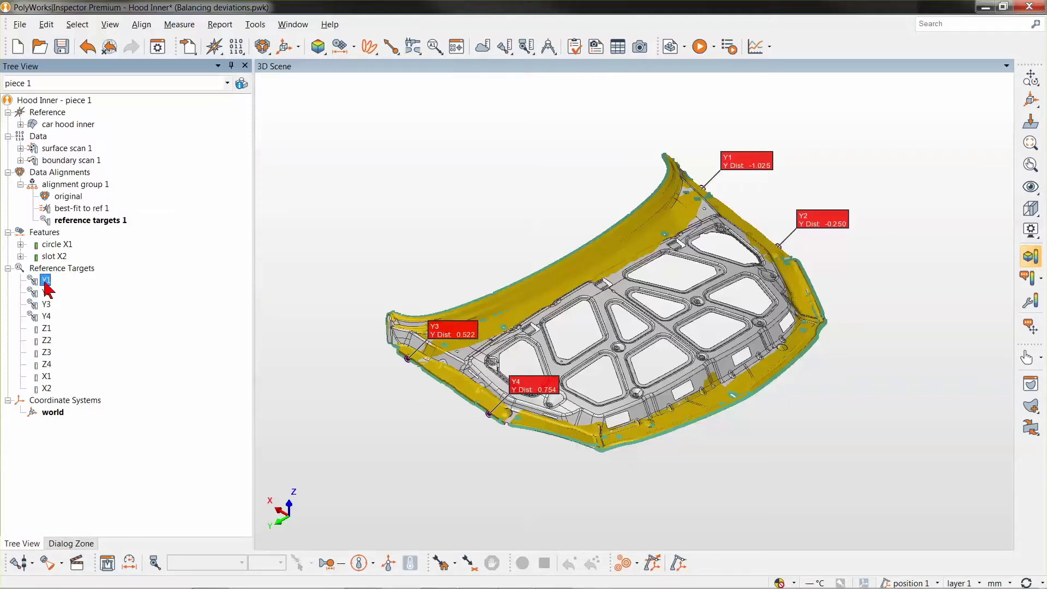
left_click_drag(45, 283, 60, 266)
left_click(25, 544)
left_click_drag(39, 307, 184, 267)
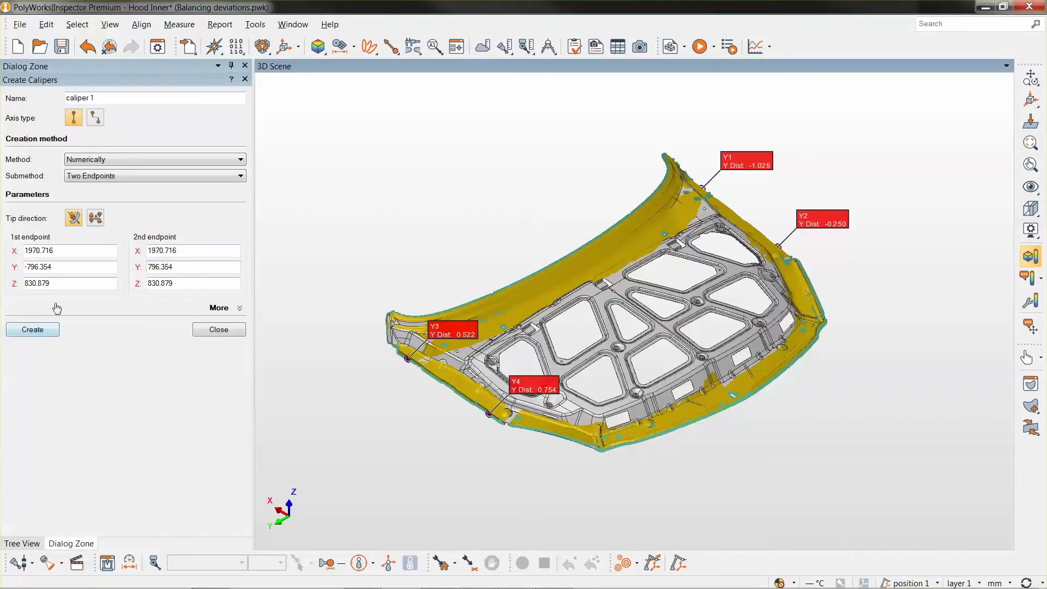
left_click(31, 331)
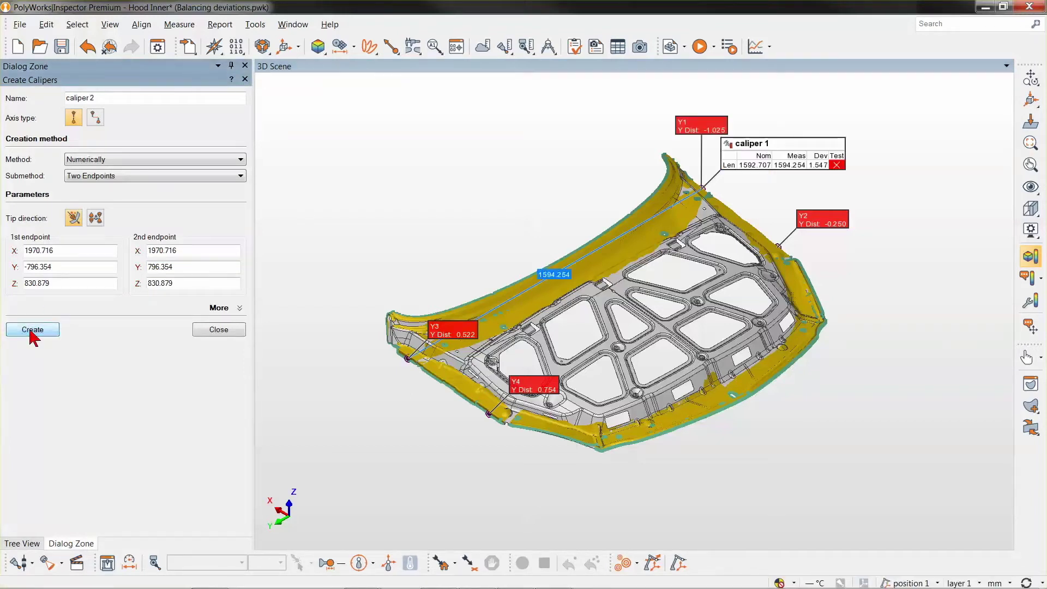
left_click(214, 329)
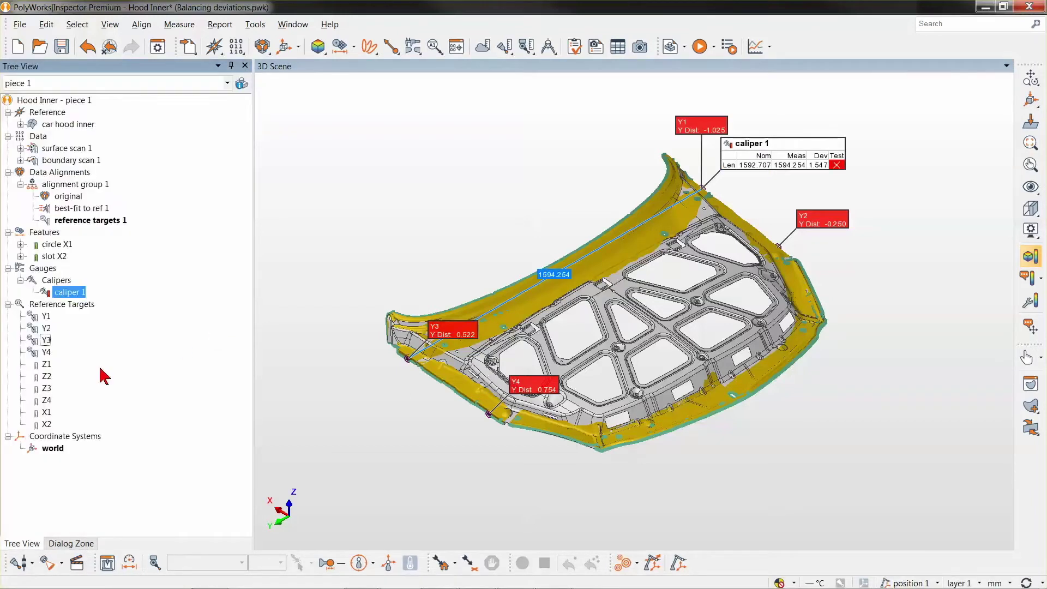
middle_click(43, 317)
middle_click(43, 341)
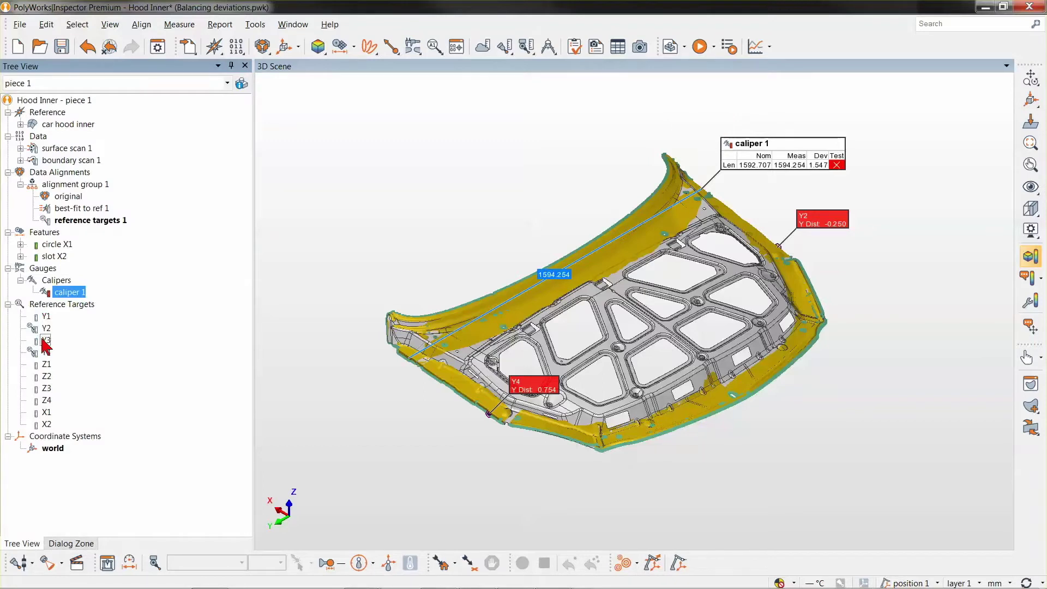
- Create a point feature from the midpoint of caliper 1, keeping the dependency on the caliper
left_click(69, 293)
left_click(340, 47)
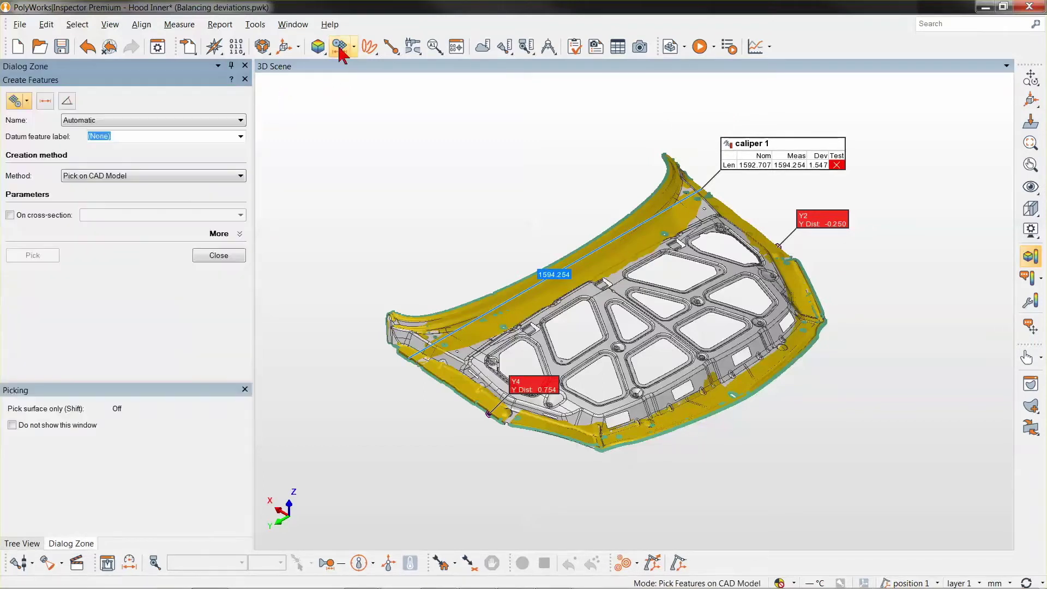
left_click(26, 100)
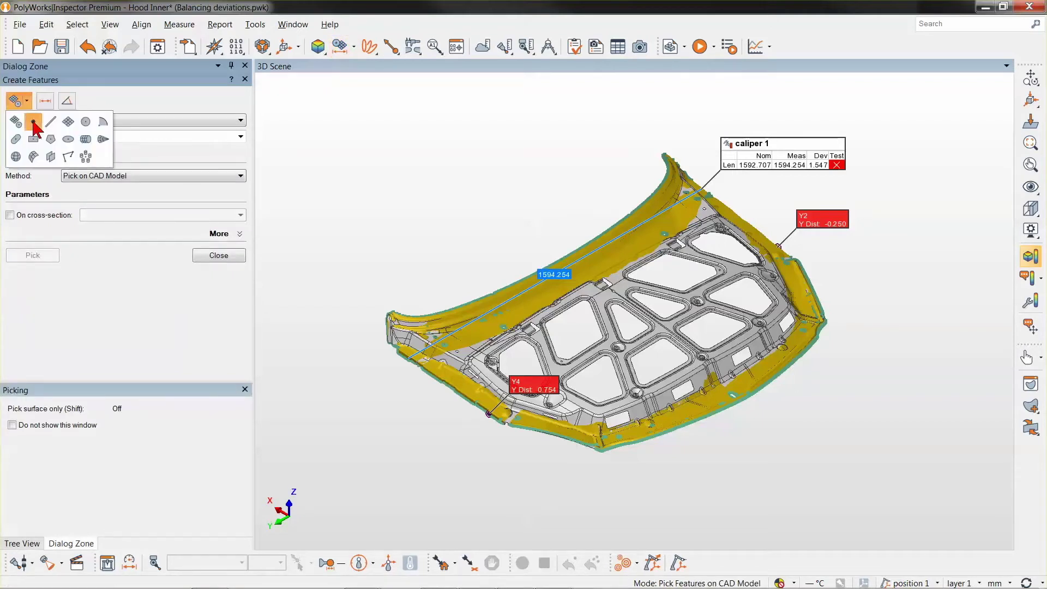
left_click(33, 122)
left_click(101, 176)
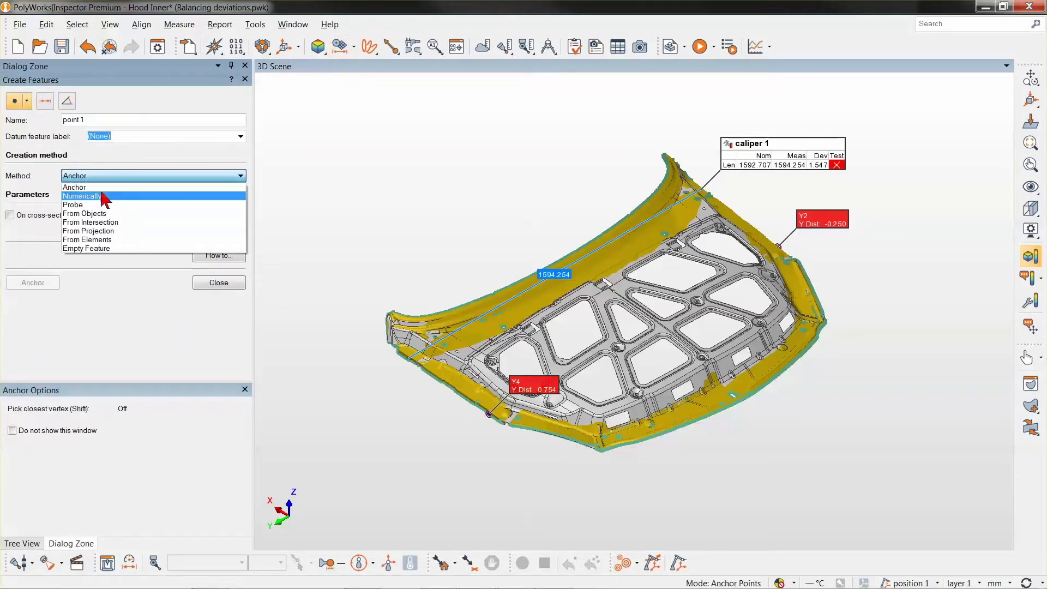
left_click(112, 215)
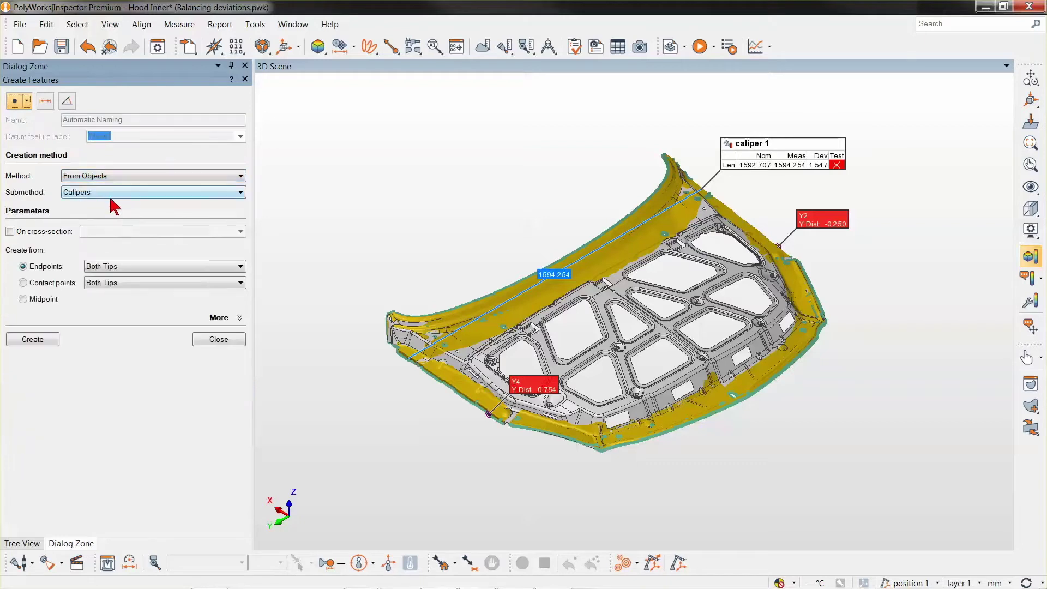
left_click(23, 299)
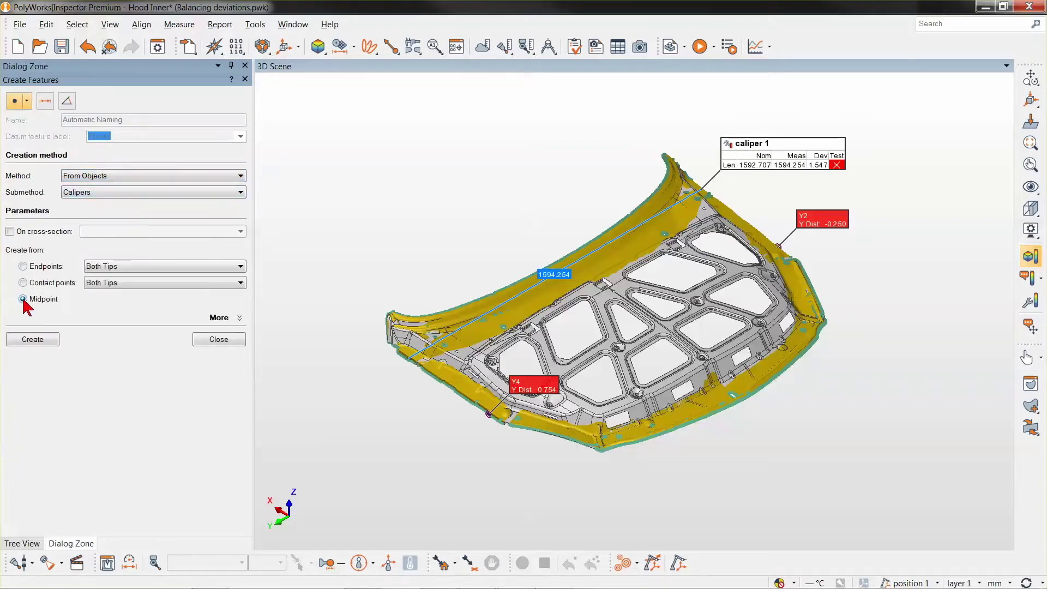
left_click(235, 321)
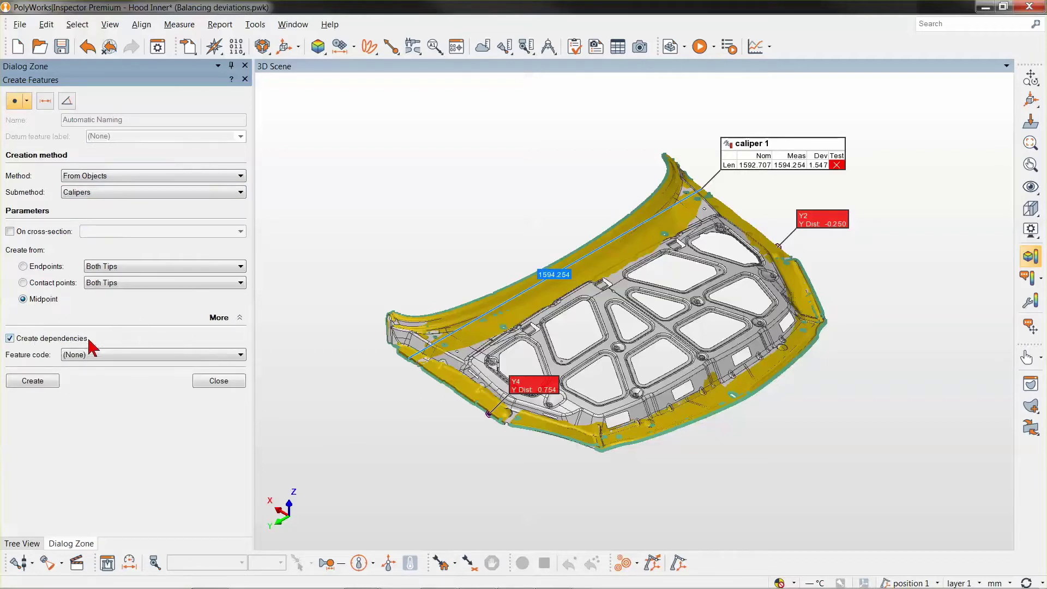
left_click(238, 319)
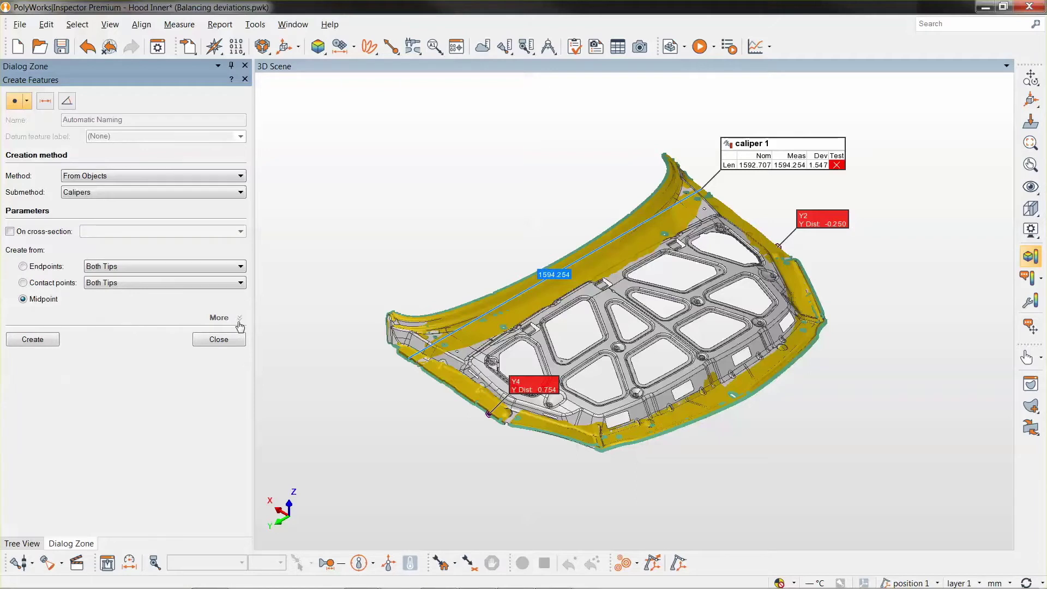
left_click(41, 339)
left_click(216, 340)
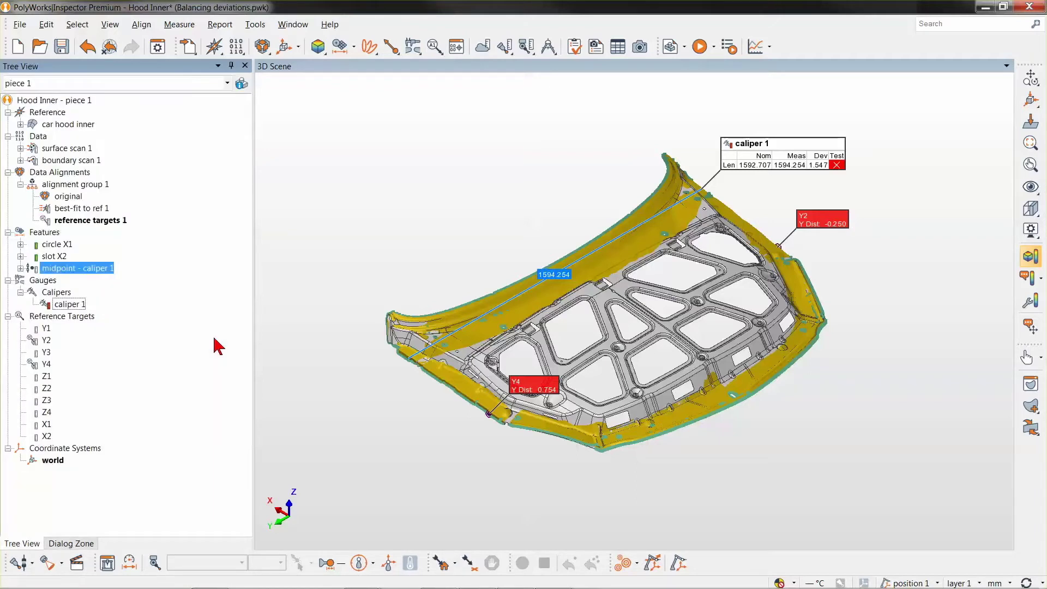
- Hide caliper 1 and examine its midpoint feature from the underside of the hood
mouse_move(289, 540)
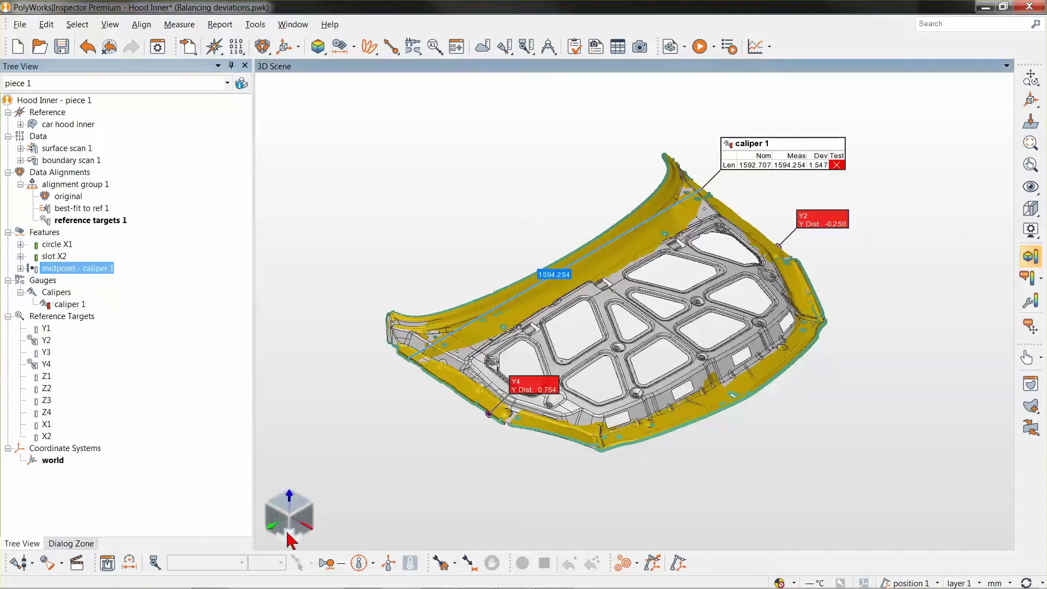
left_click(289, 540)
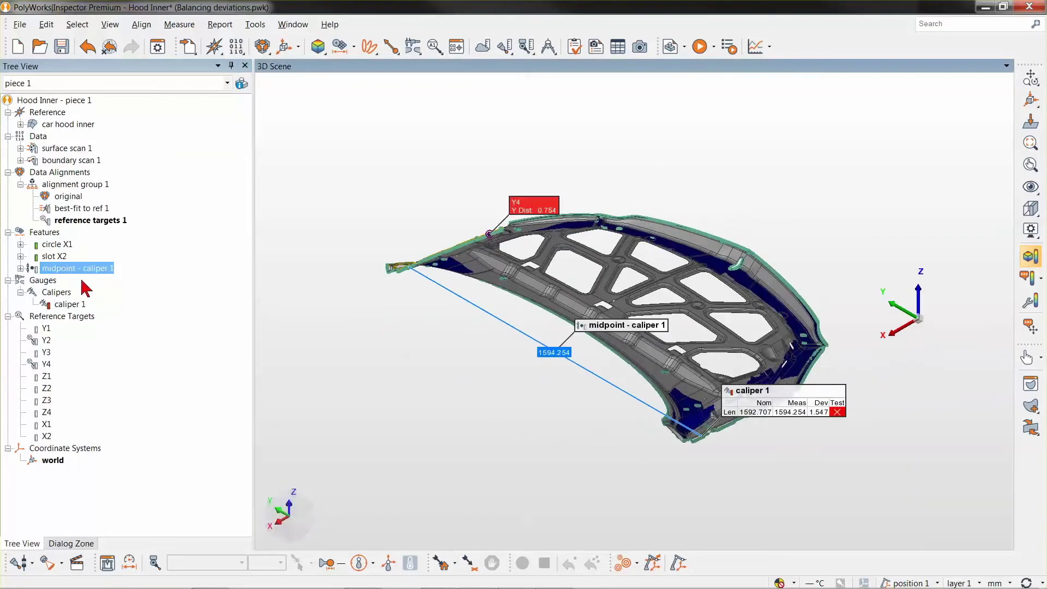
middle_click(56, 305)
left_click(555, 353)
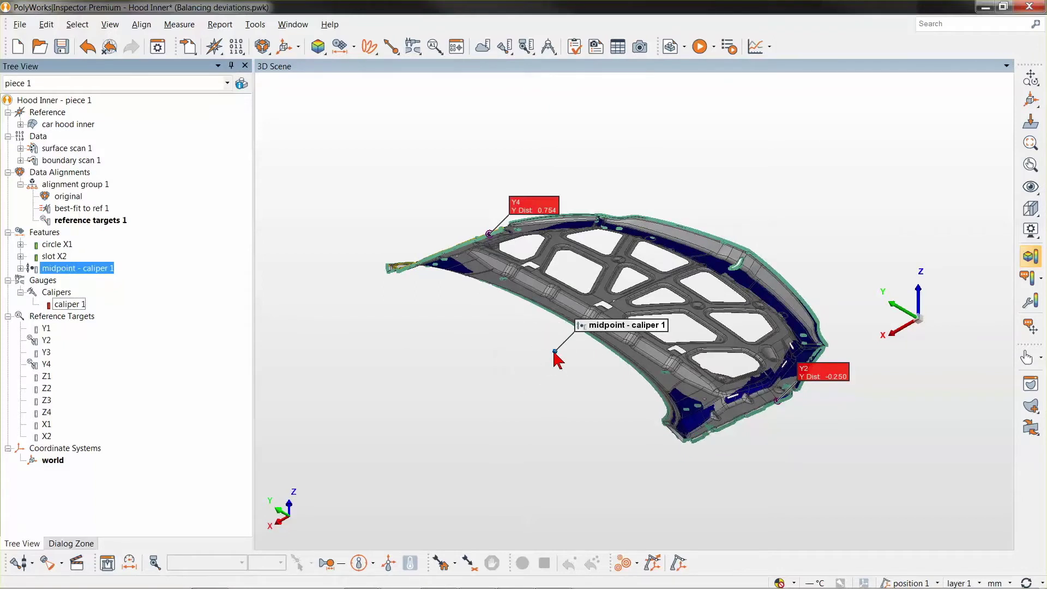
- Create feature reference target point Y1-3 from the nominal primitive of the caliper 1 midpoint, aligned in Y only
left_click(107, 269)
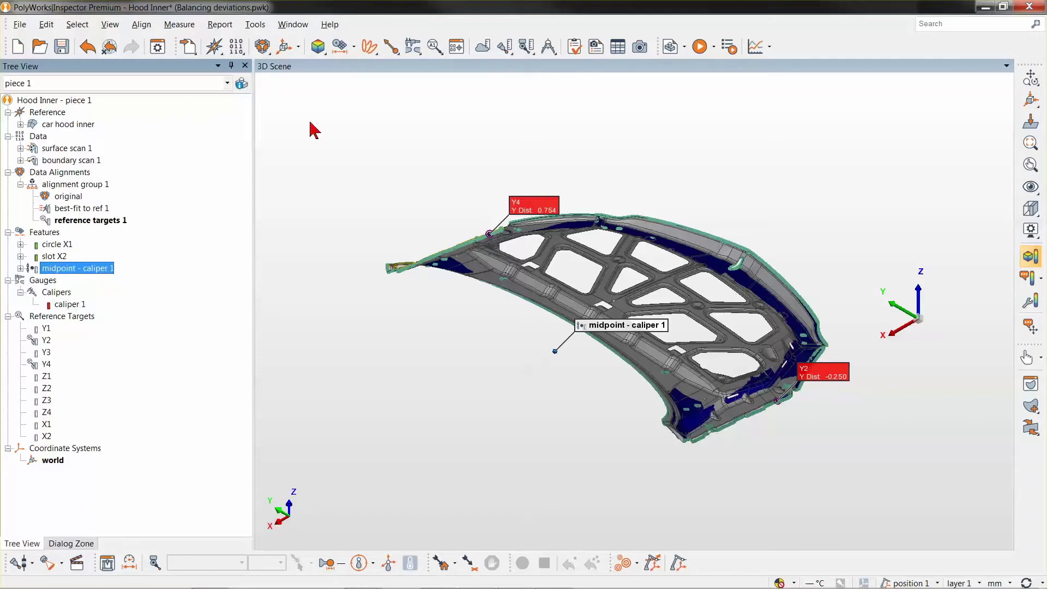
left_click(436, 55)
left_click(460, 81)
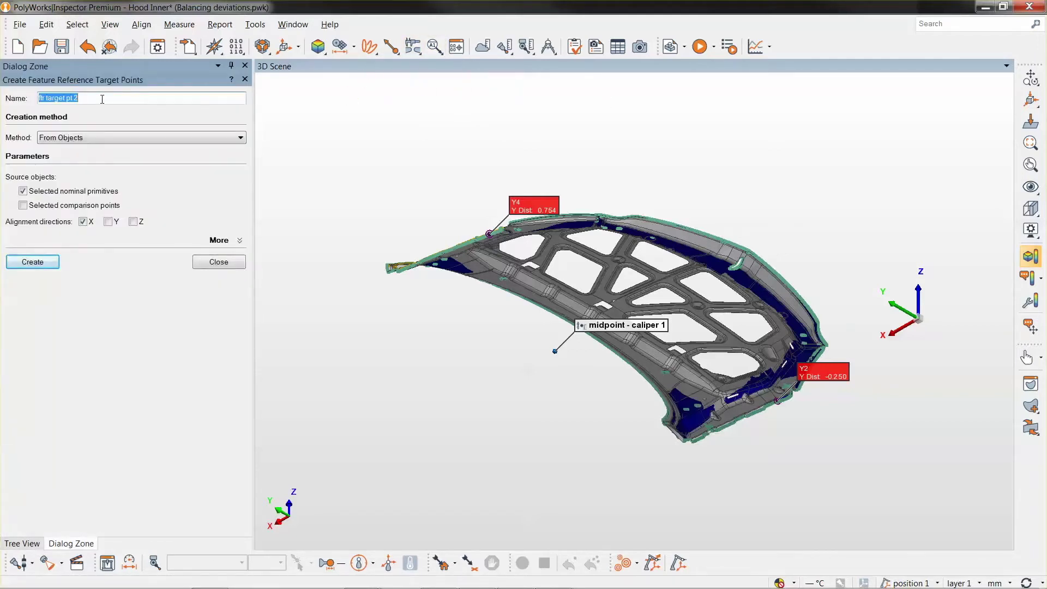
type("Y1-3")
left_click(84, 222)
left_click(108, 221)
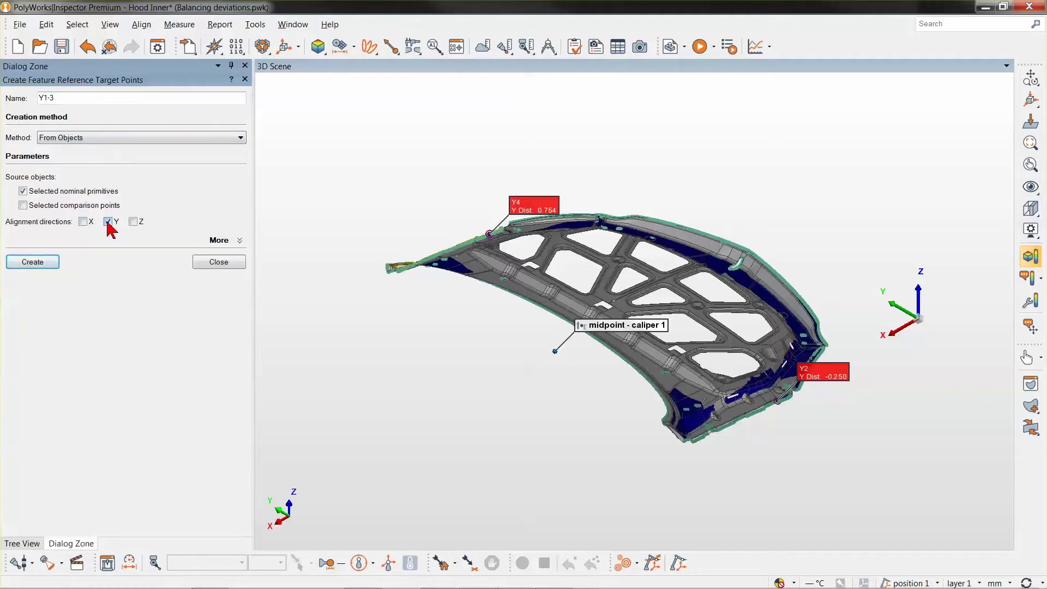
left_click(33, 263)
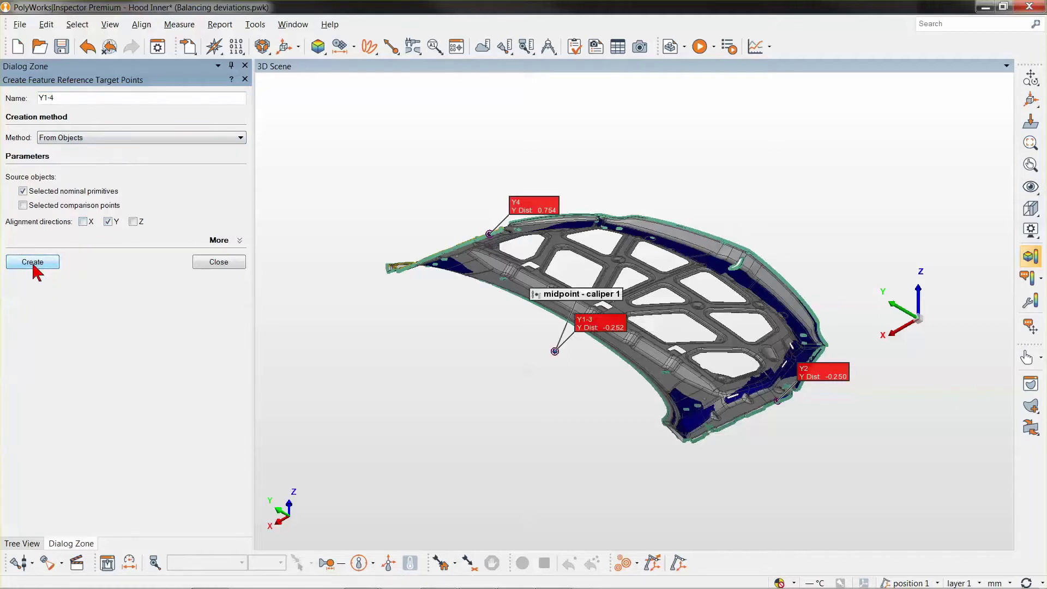
left_click(217, 262)
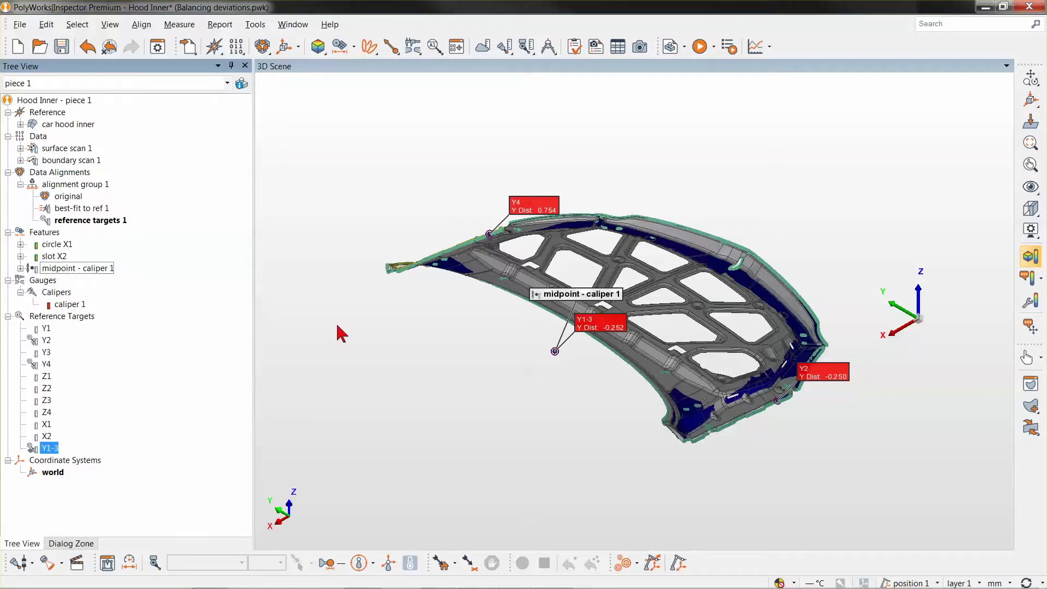
- Create a second numeric two-endpoint caliper across the hood, using the positions of reference targets Y2 and Y4
left_click(289, 498)
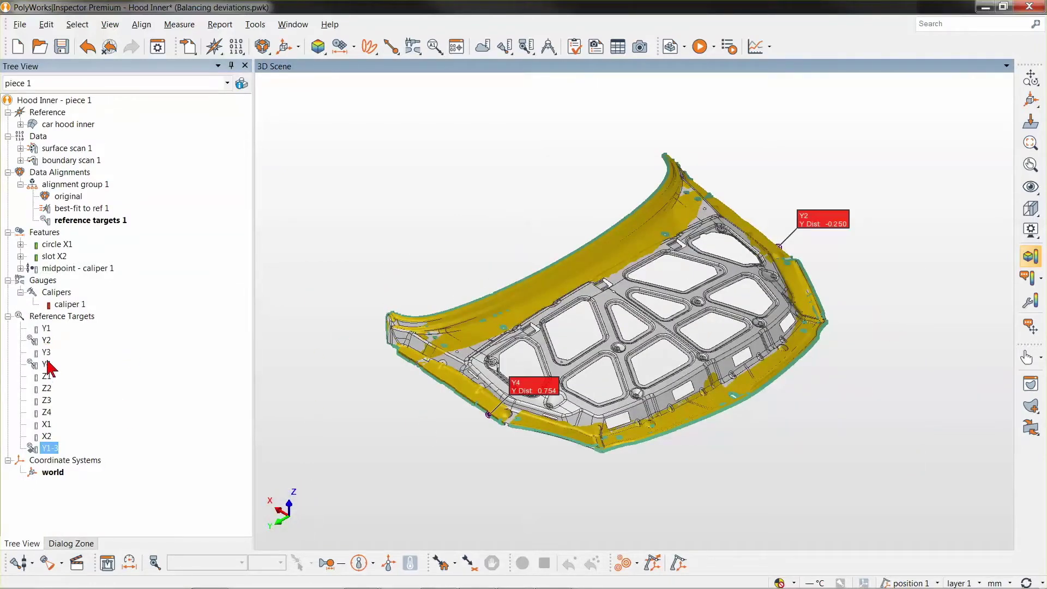
left_click(78, 544)
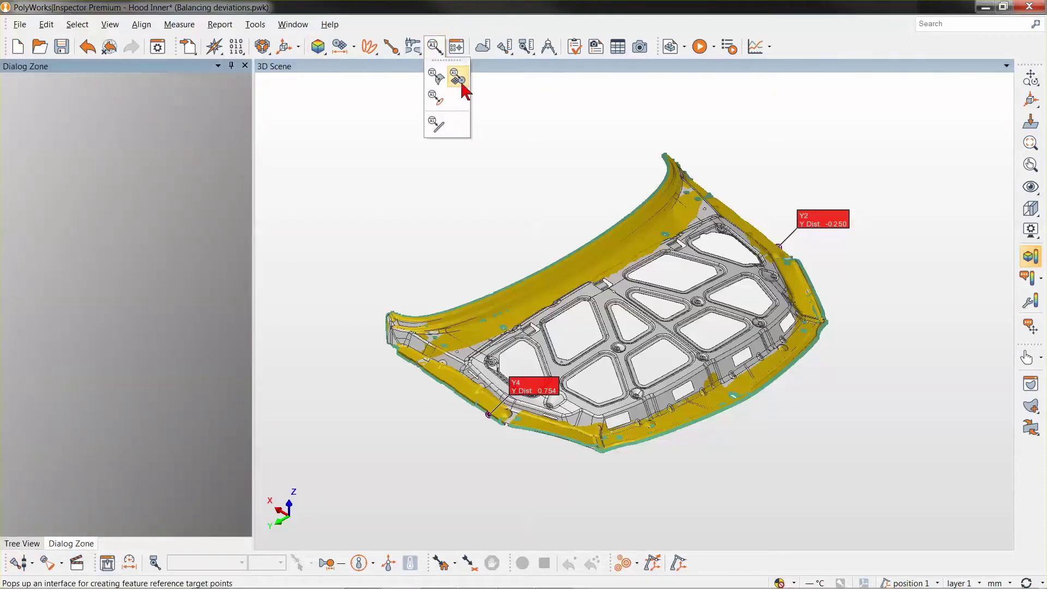
mouse_move(413, 50)
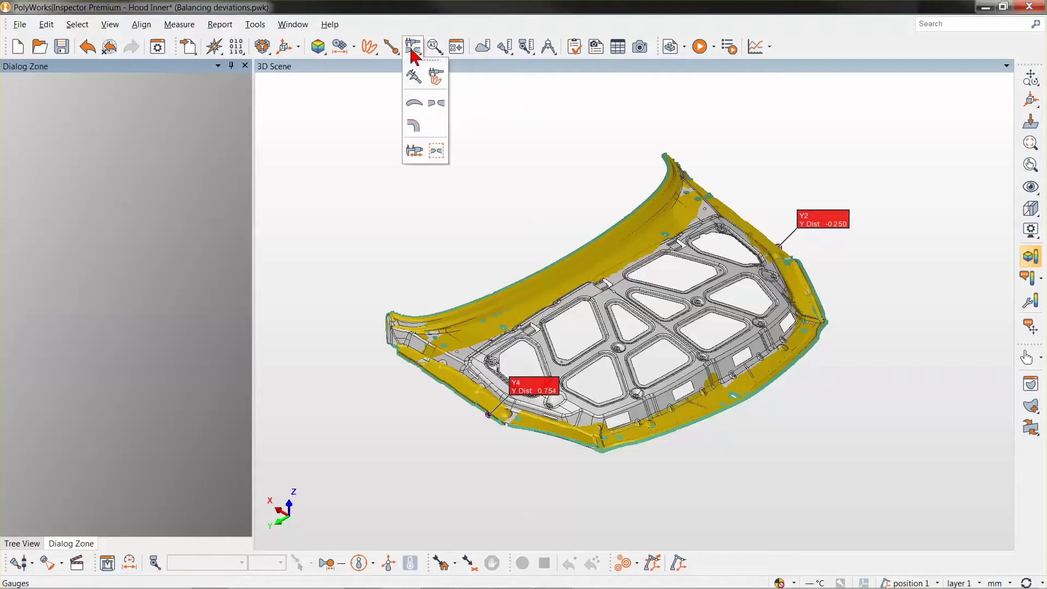
left_click(416, 76)
left_click(23, 544)
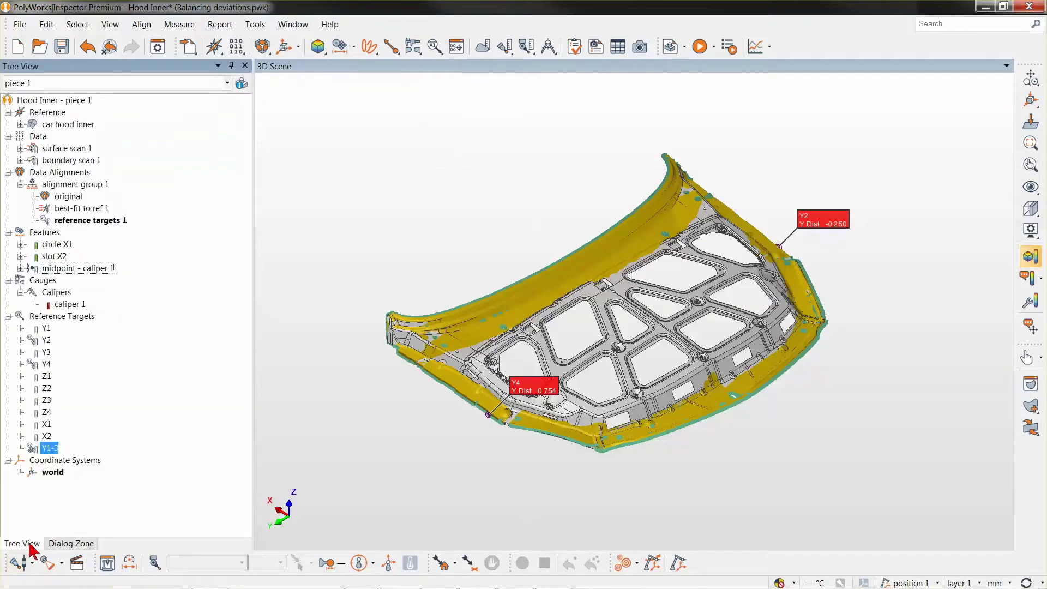
left_click_drag(45, 340, 68, 270)
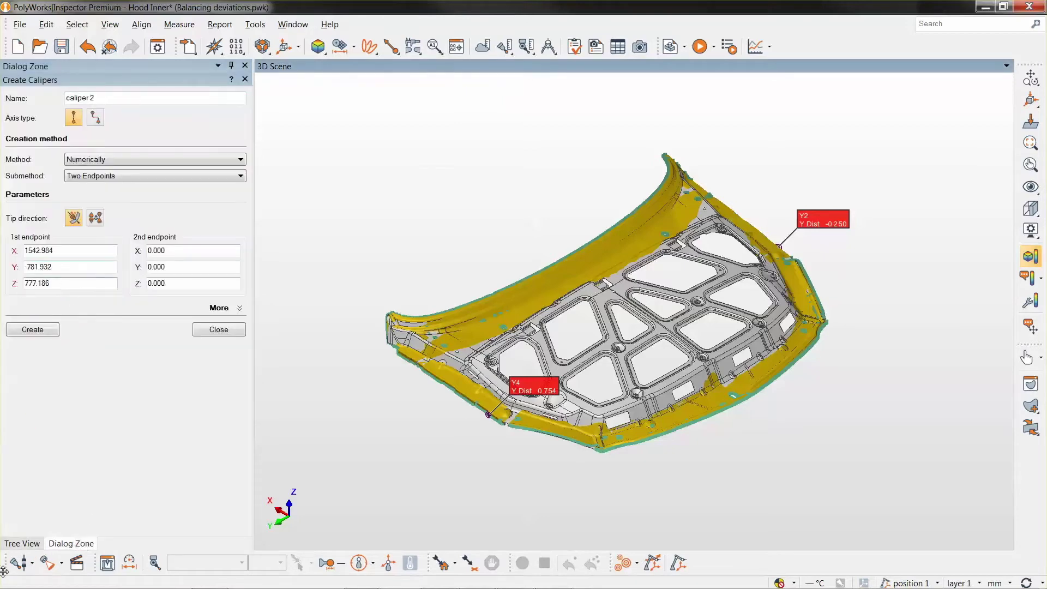
left_click(25, 544)
left_click_drag(46, 364, 180, 270)
left_click(52, 330)
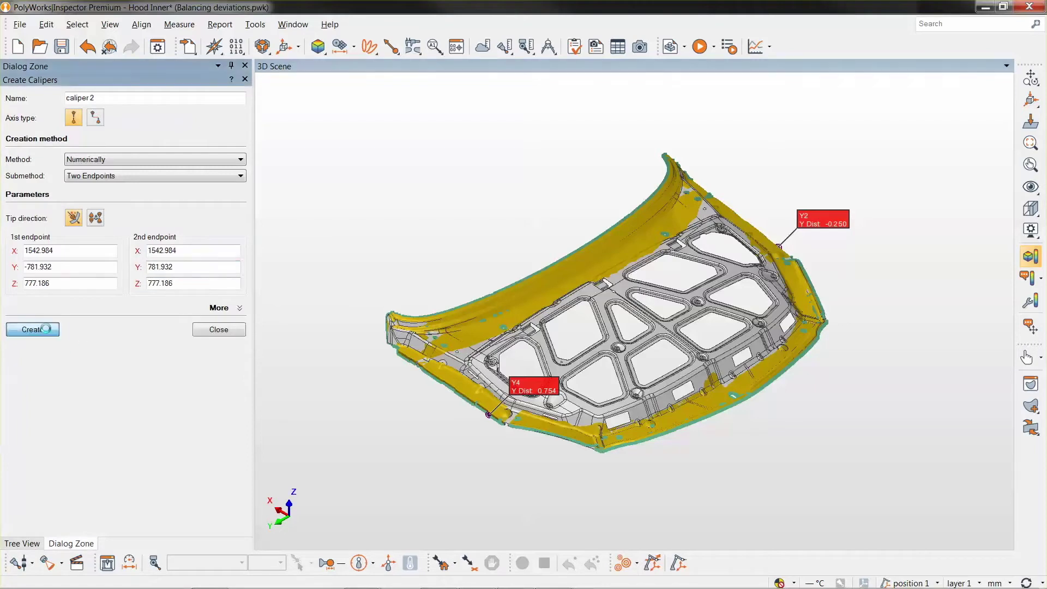
left_click(199, 331)
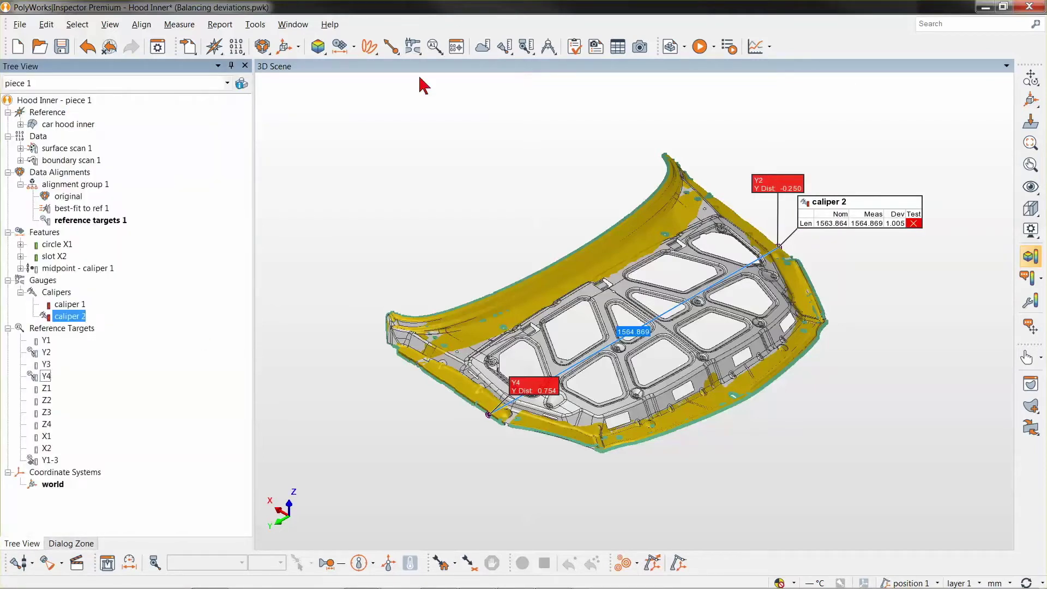
- Create a point feature from the midpoint of caliper 2 and hide caliper 2
left_click(318, 46)
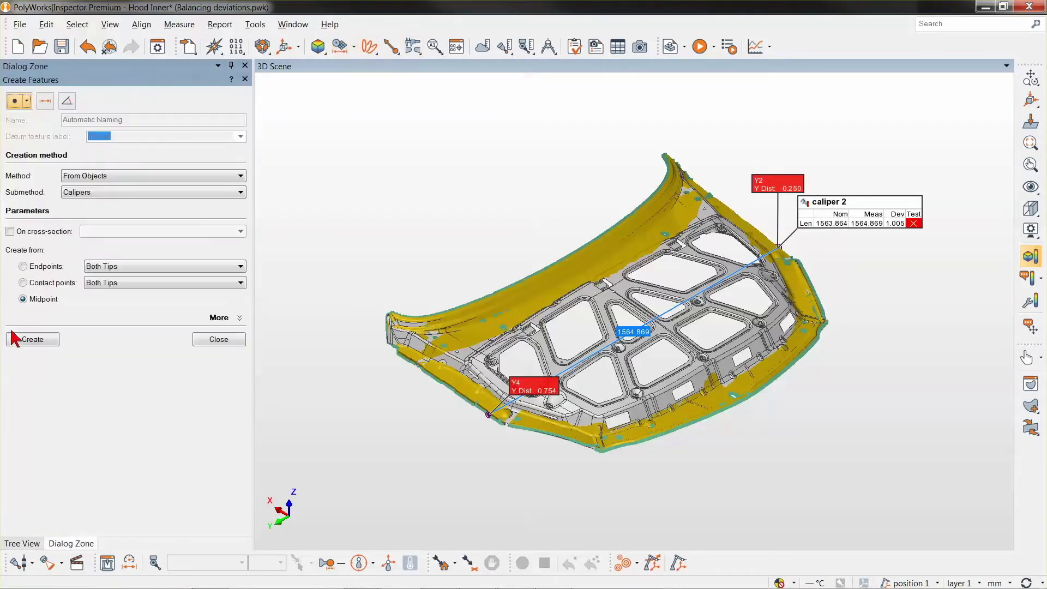
left_click(34, 342)
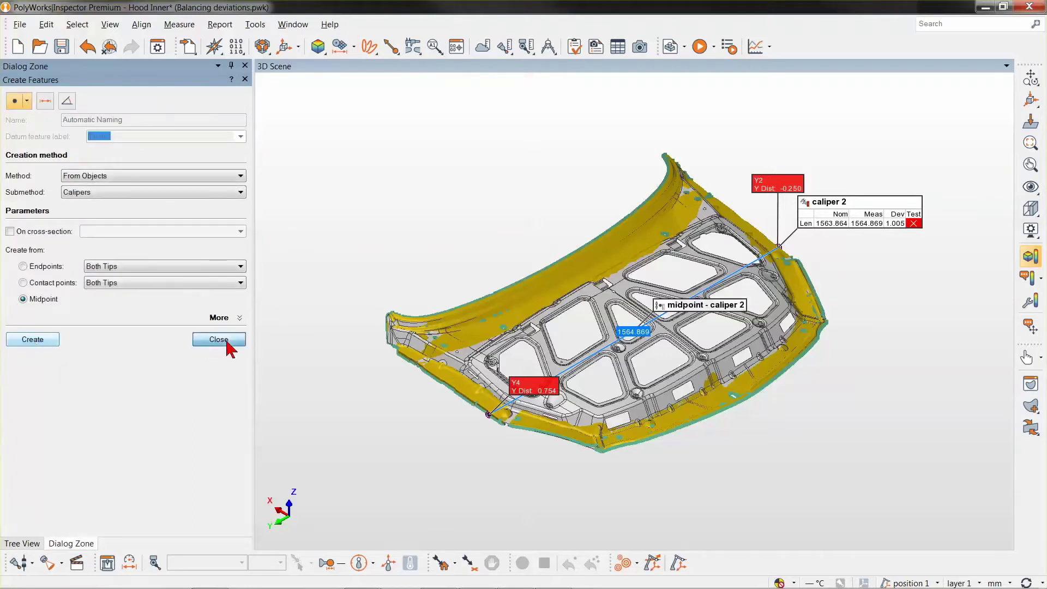
left_click(219, 339)
middle_click(73, 330)
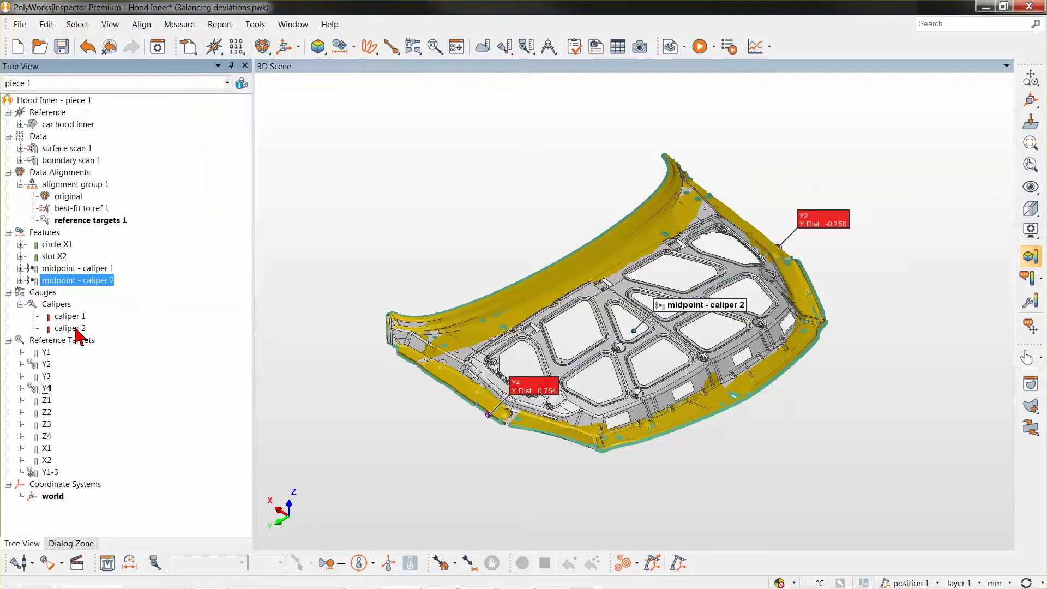
- Create feature reference target point Y2-4 from the nominal primitive of the caliper 2 midpoint, aligned in Y only
left_click(437, 48)
left_click(457, 78)
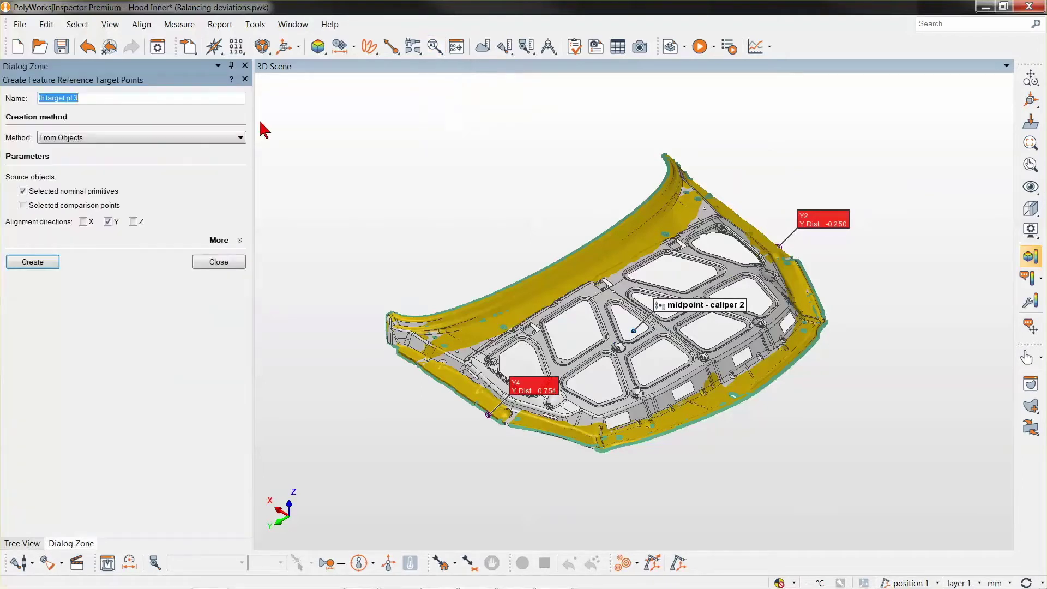
type("Y2-4")
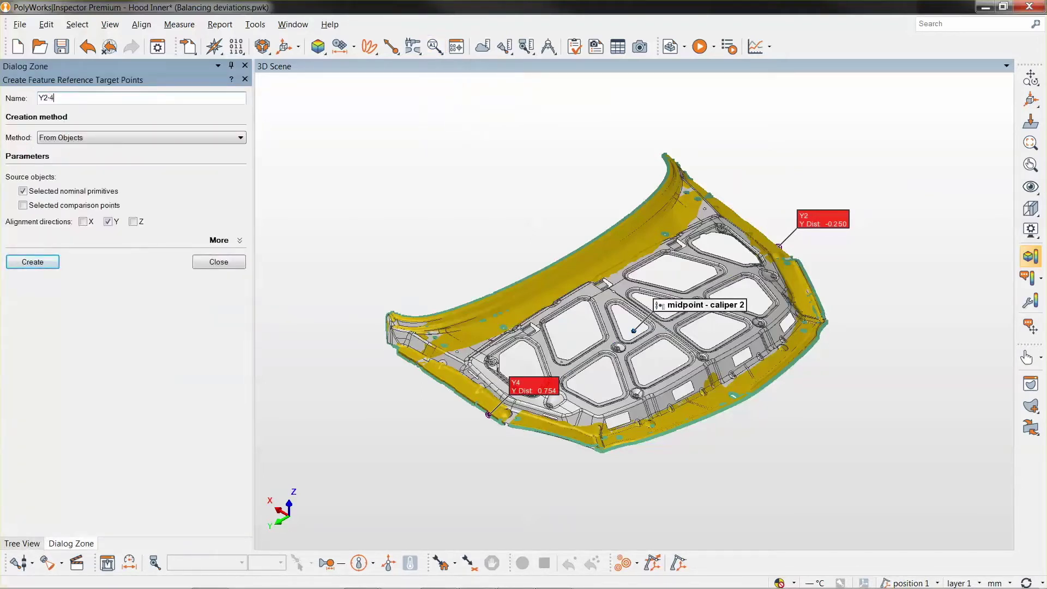
left_click(32, 262)
left_click(221, 263)
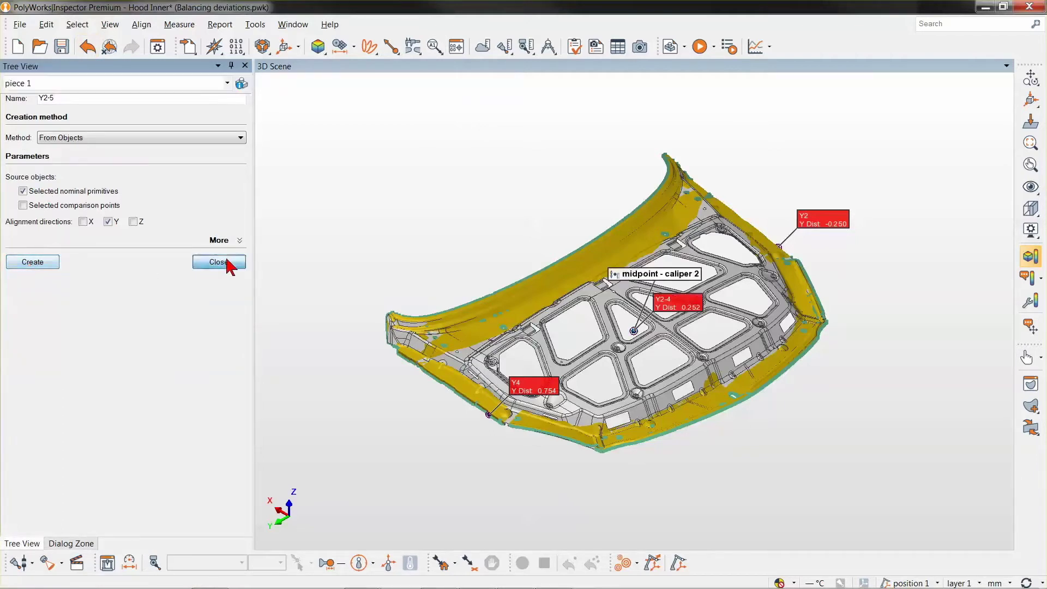
- Activate the best-fit to ref 1 alignment and delete the reference targets 1 alignment
left_click(46, 353)
left_click(45, 389, "shift")
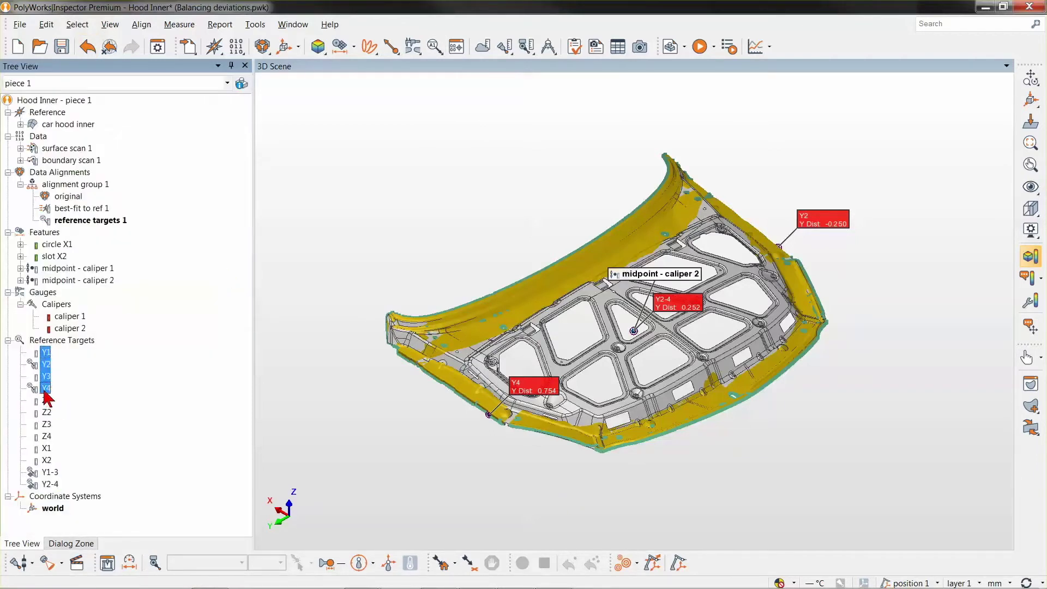
right_click(83, 208)
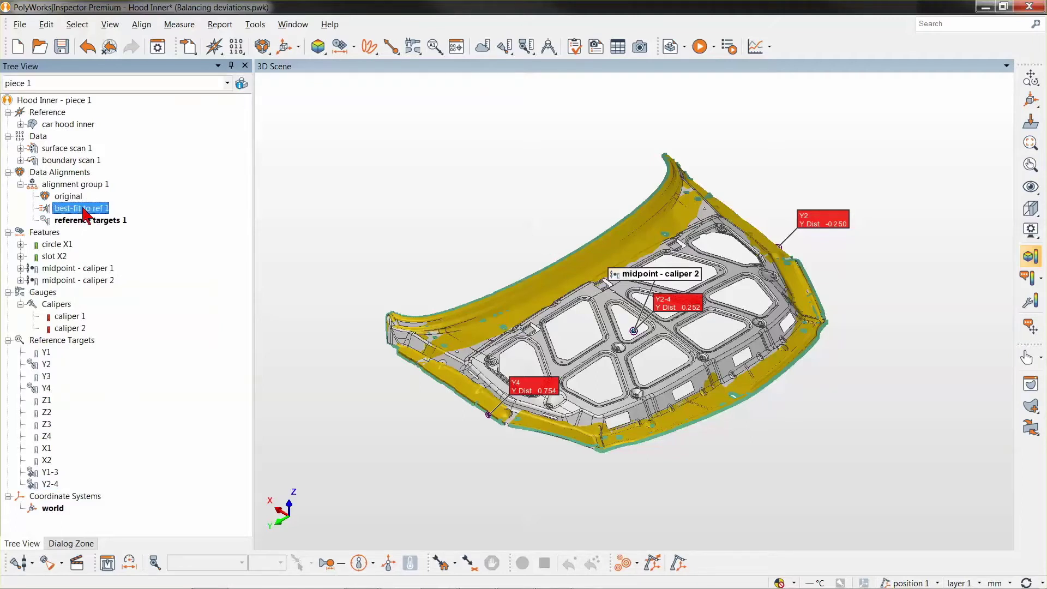
left_click(142, 218)
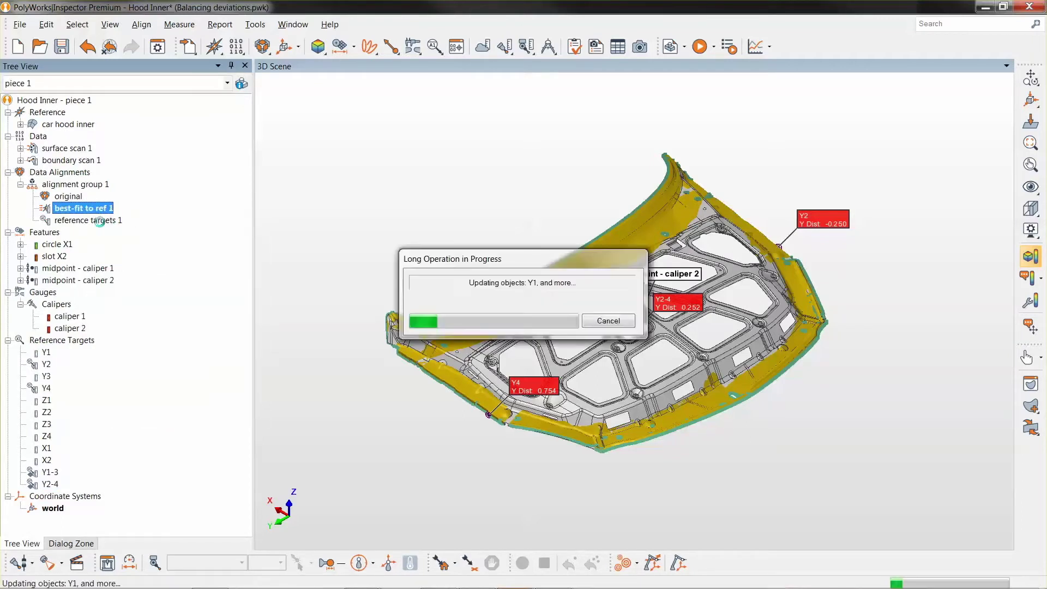
left_click(101, 221)
key("Delete")
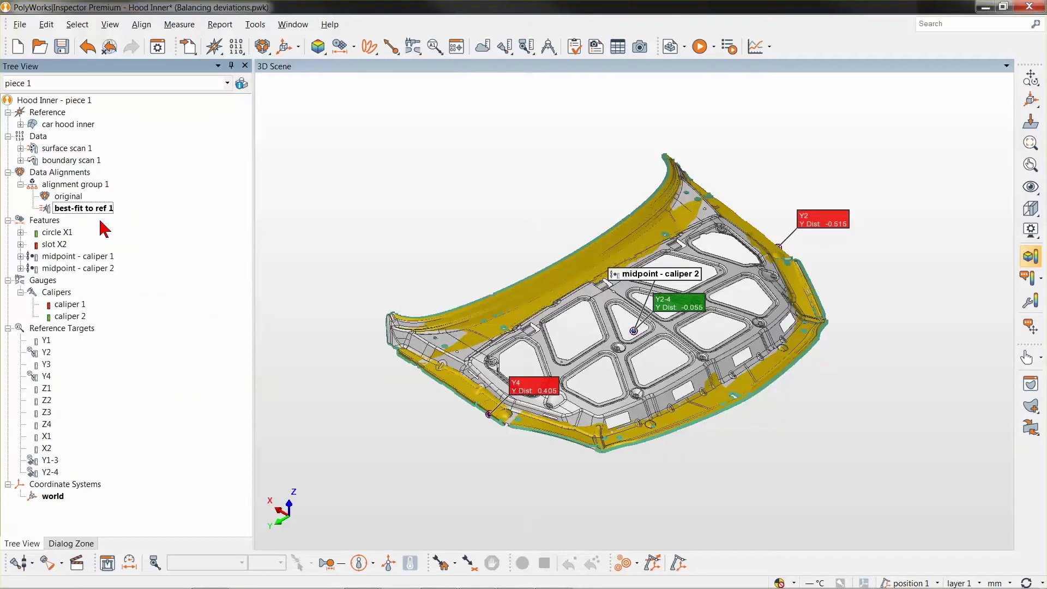
- Delete the four individual reference targets Y1 through Y4
left_click(45, 340)
left_click(46, 376, "shift")
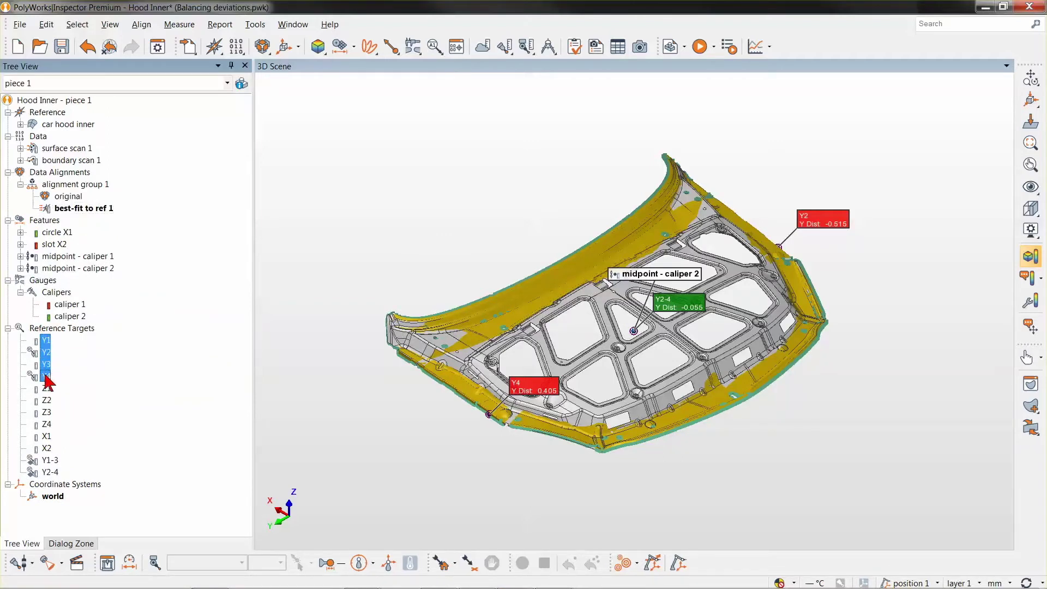
key("Delete")
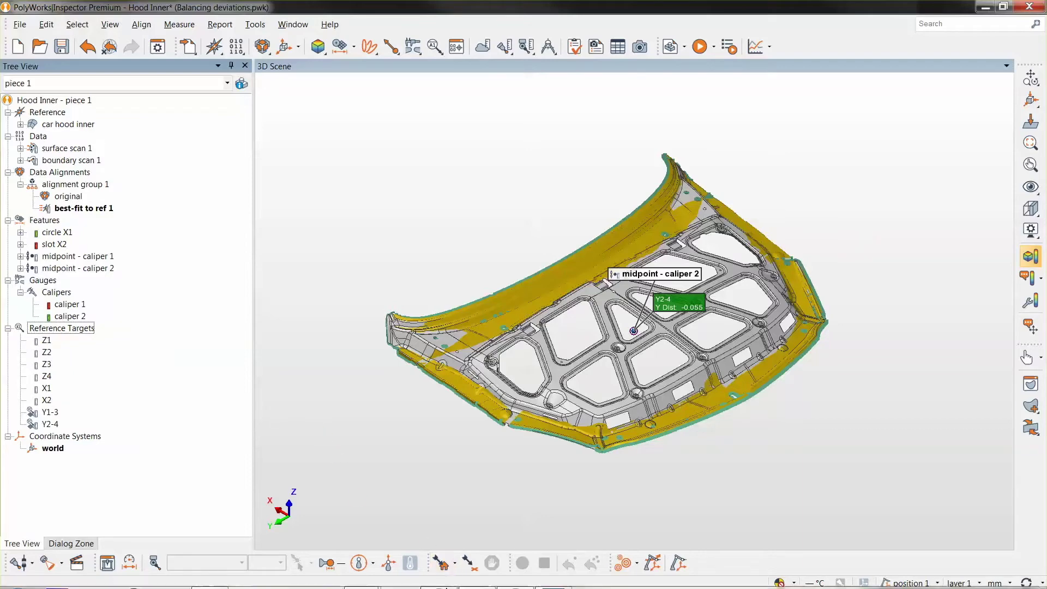
- Switch to Windows Photo Viewer and examine figures 3_1 to 3_4 on balancing the X deviations of holes X1 and X2
left_click(489, 581)
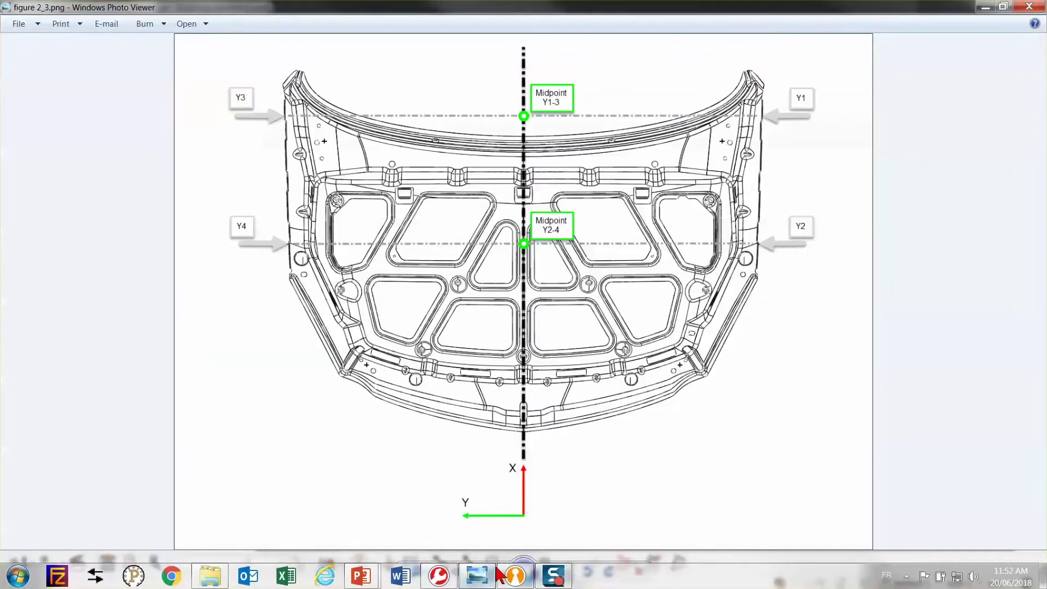
left_click(555, 572)
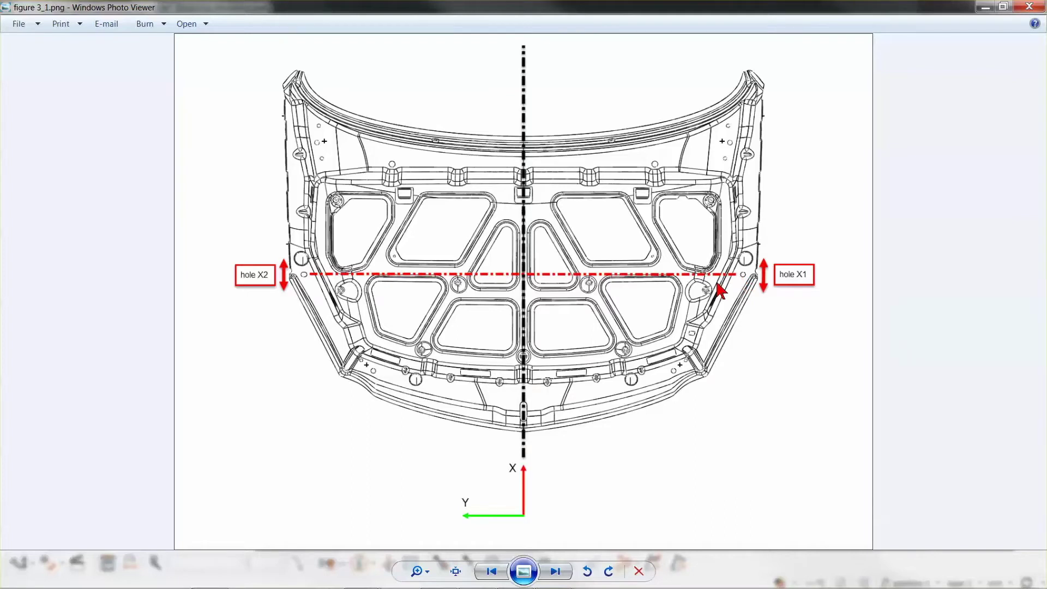
left_click(556, 571)
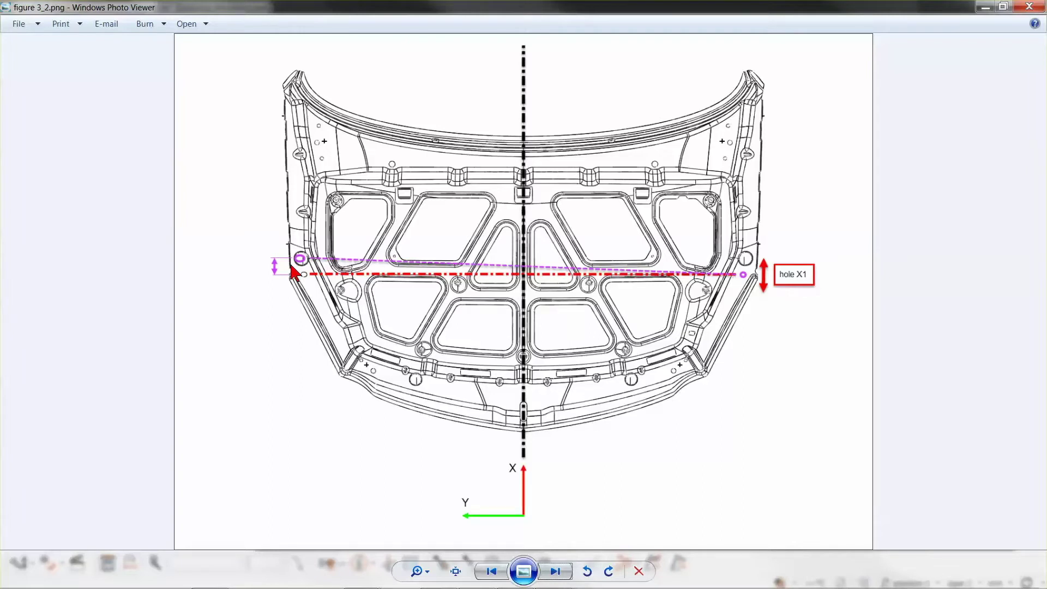
left_click(556, 575)
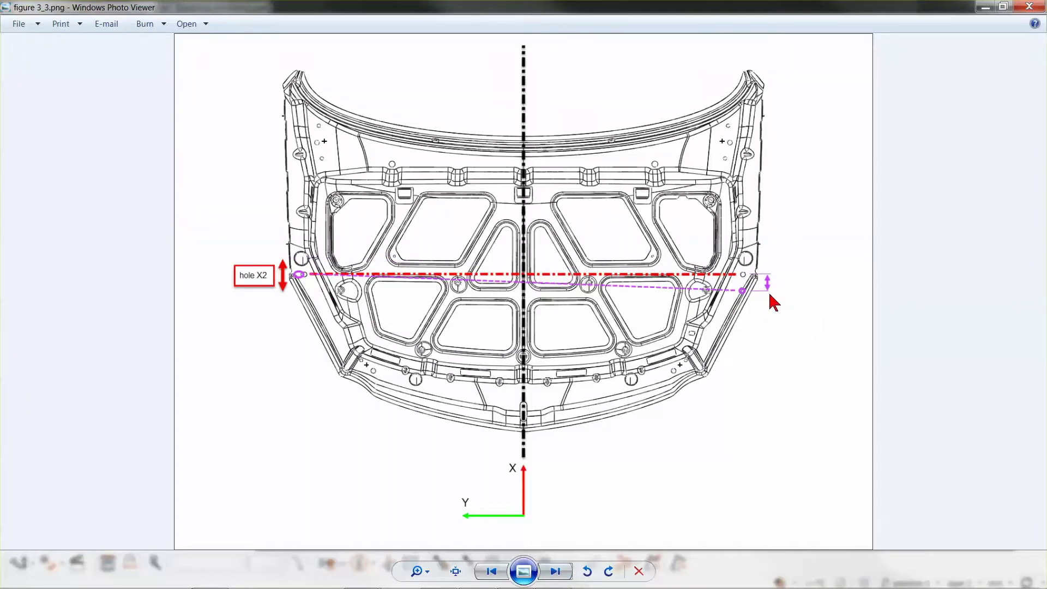
left_click(555, 571)
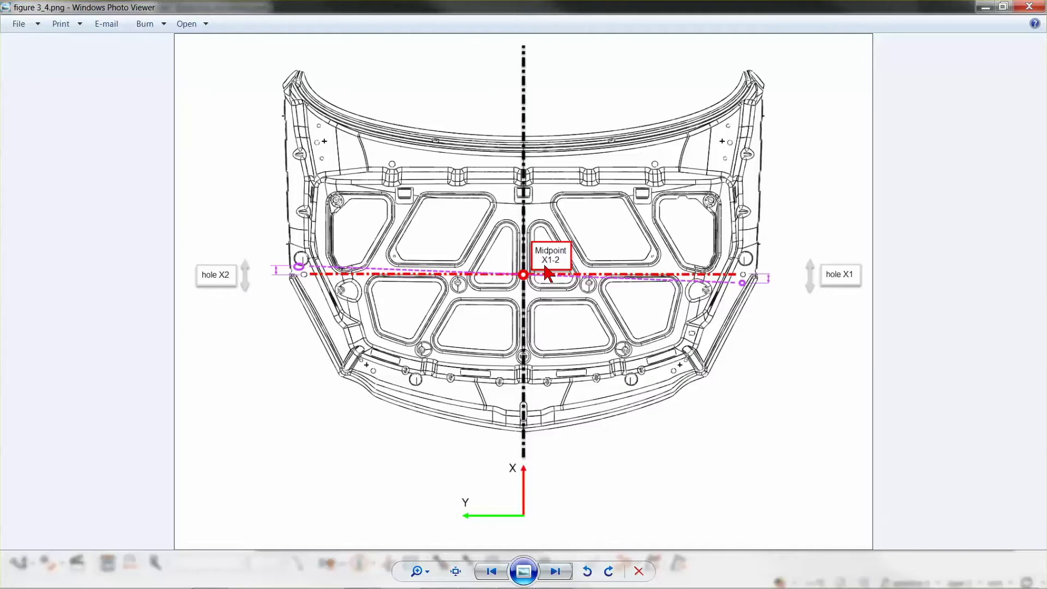
left_click(984, 8)
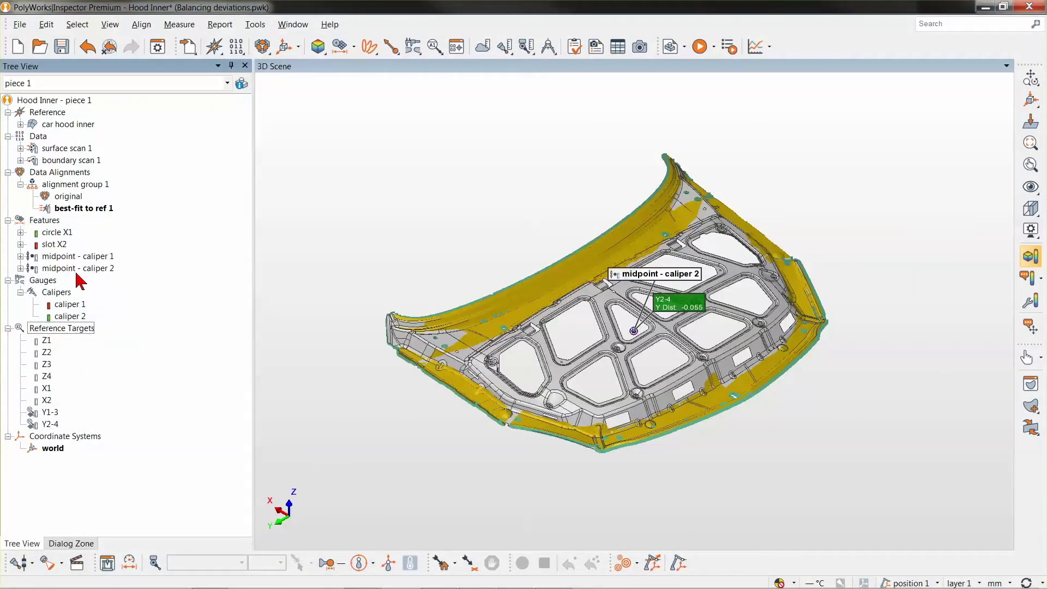
- Show circle X1 and slot X2 in the 3D scene and hide the caliper 2 midpoint feature
middle_click(54, 232)
middle_click(52, 244)
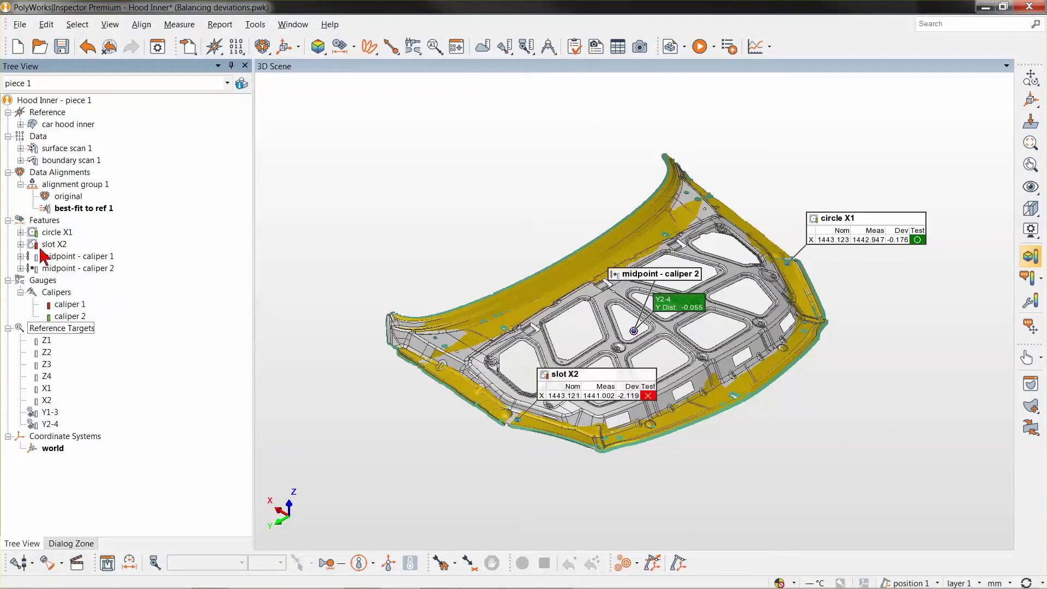
middle_click(53, 267)
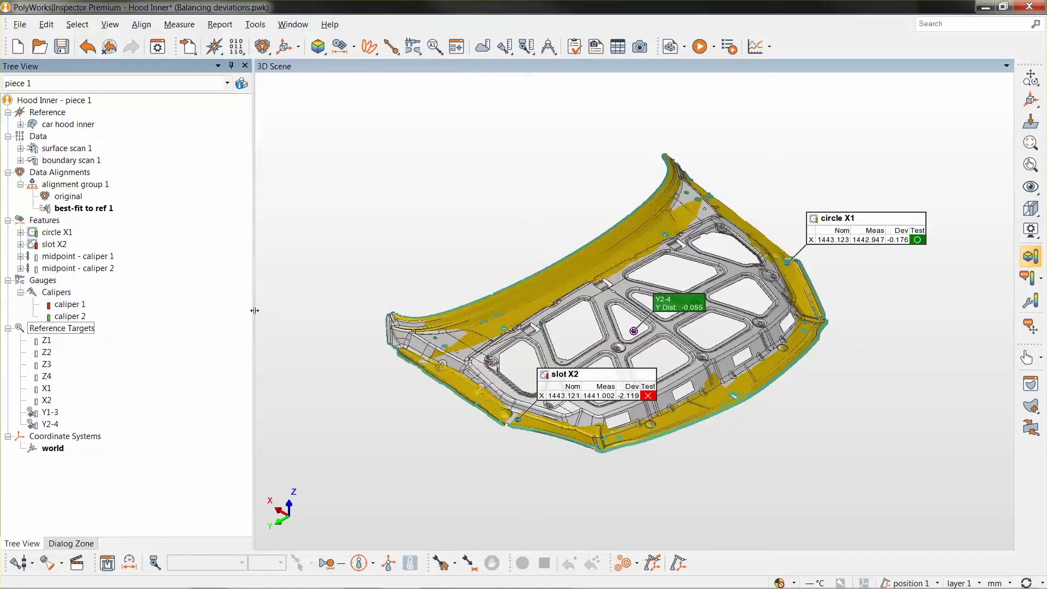
- Create a point feature named point X1 at the center of circle X1
left_click(58, 234)
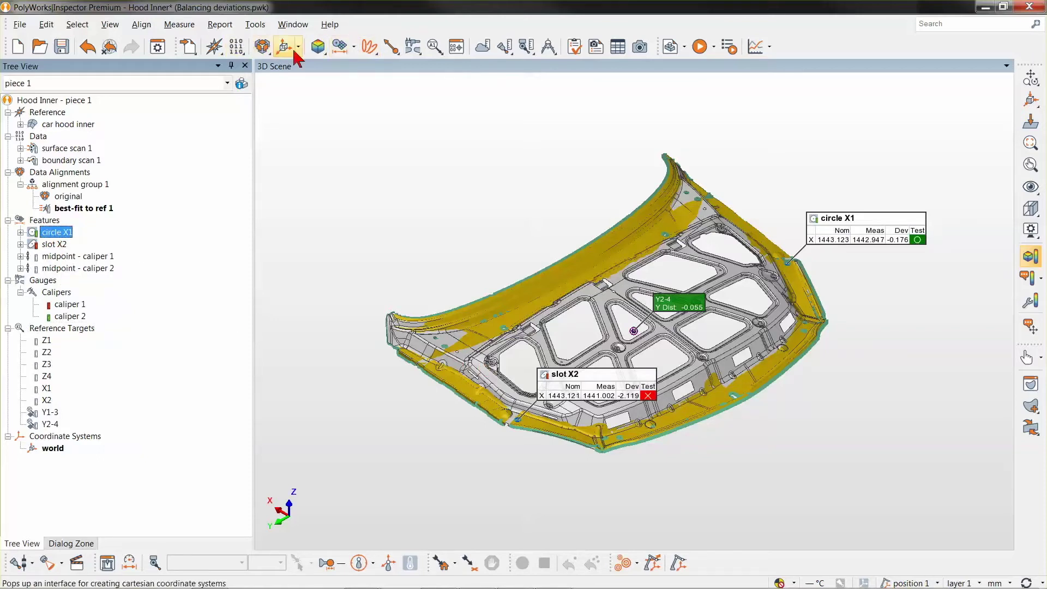
left_click(339, 46)
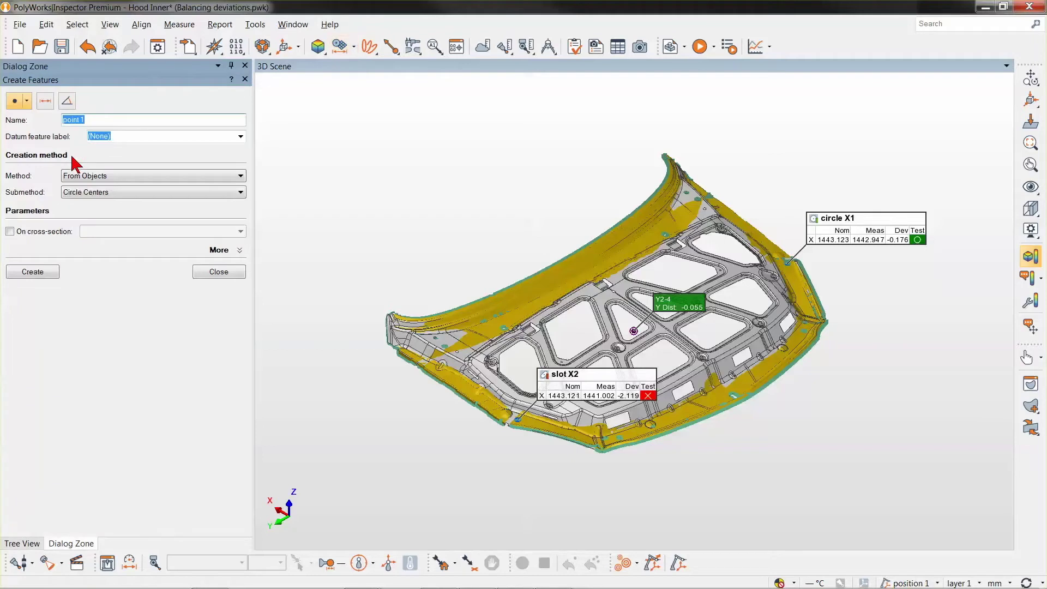
left_click(90, 120)
left_click(28, 274)
- Create a point feature named point X2 at the center of slot X2 using the Slot Centers submethod
left_click(31, 543)
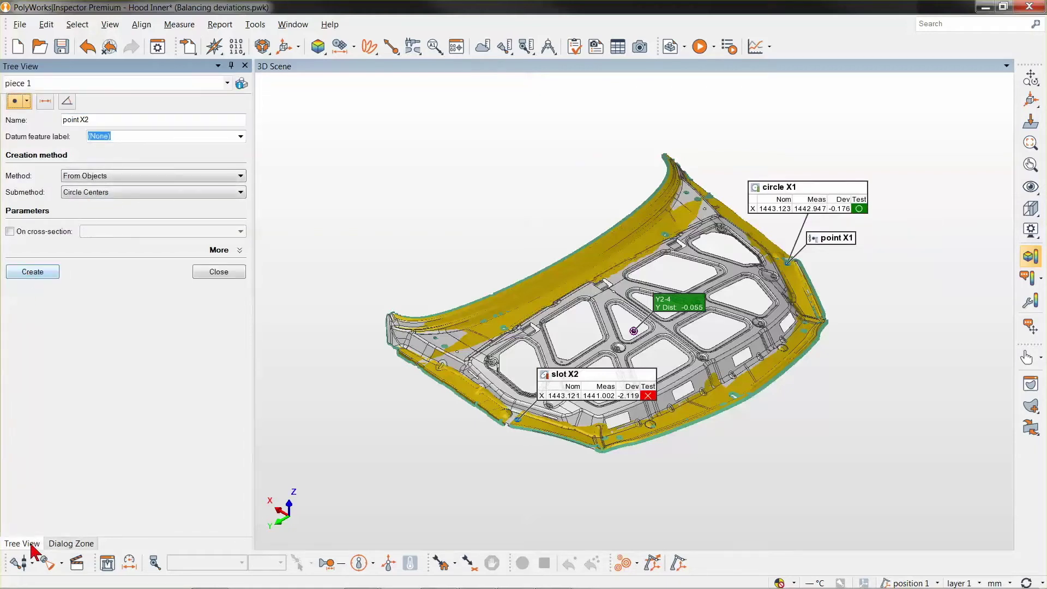
left_click(55, 244)
left_click(77, 563)
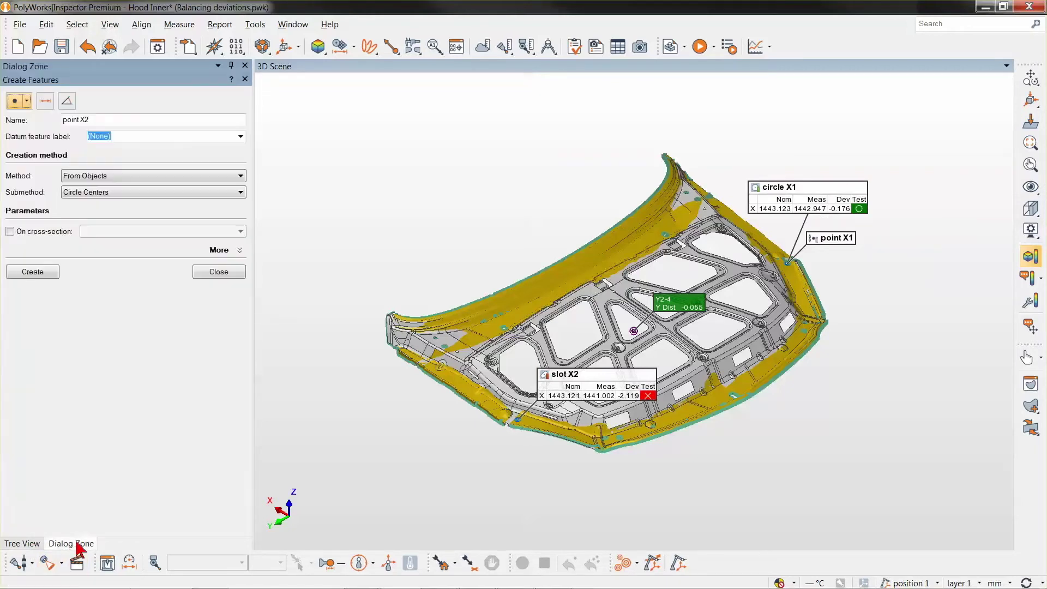
left_click(141, 192)
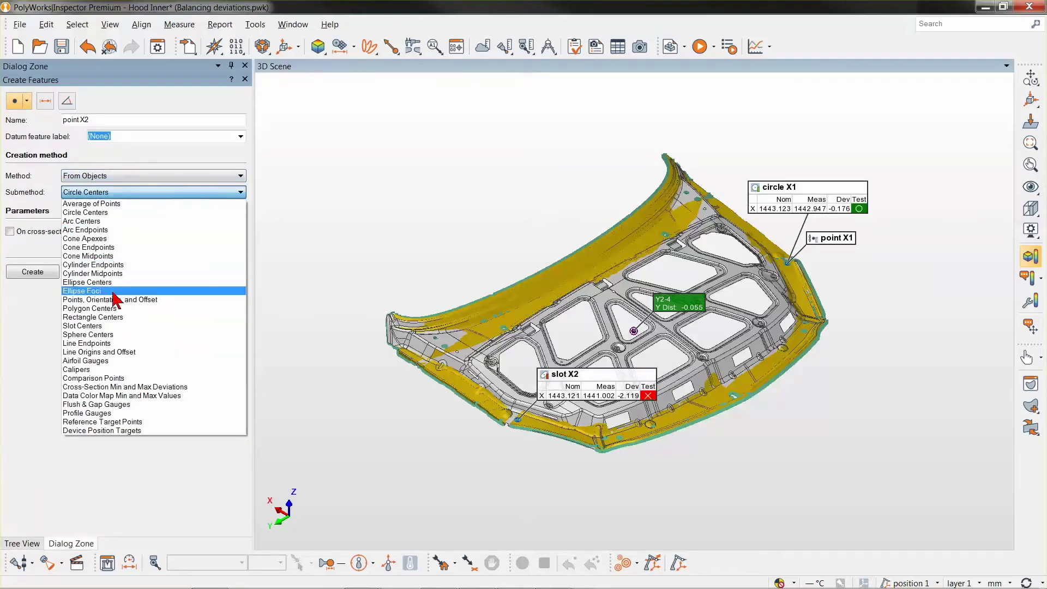
left_click(105, 325)
left_click(33, 272)
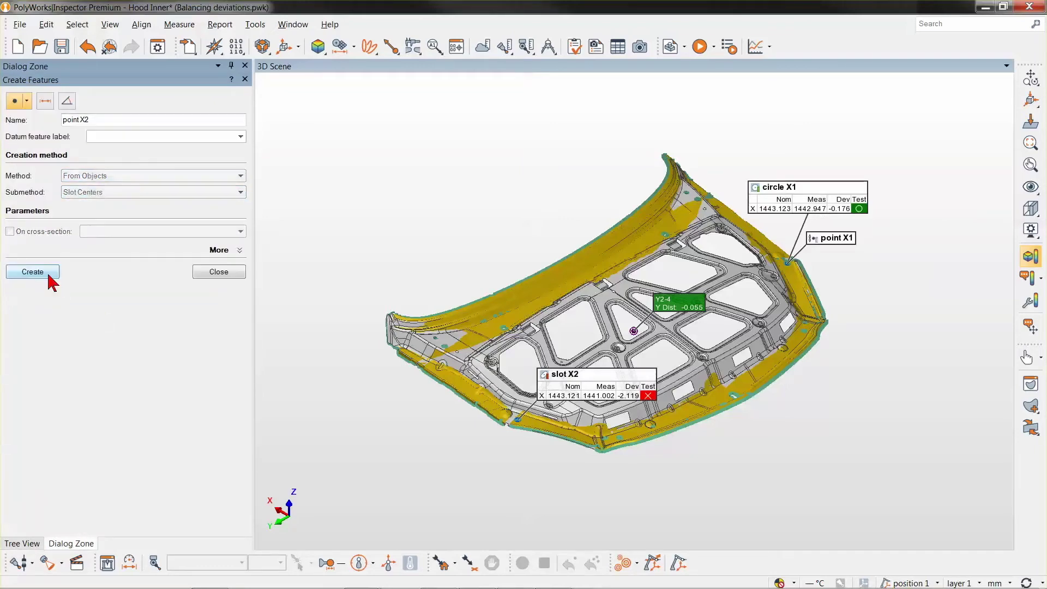
left_click(216, 273)
- Hide circle X1 and slot X2, and create point Midpoint X1-X2 as the average of points X1 and X2
left_click(61, 280, "ctrl")
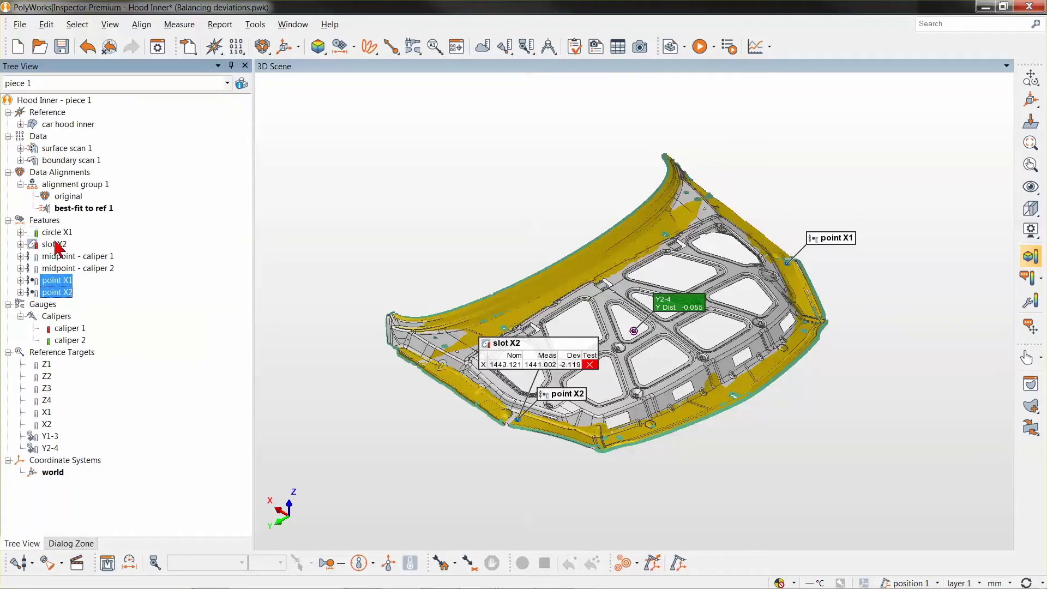
left_click(340, 46)
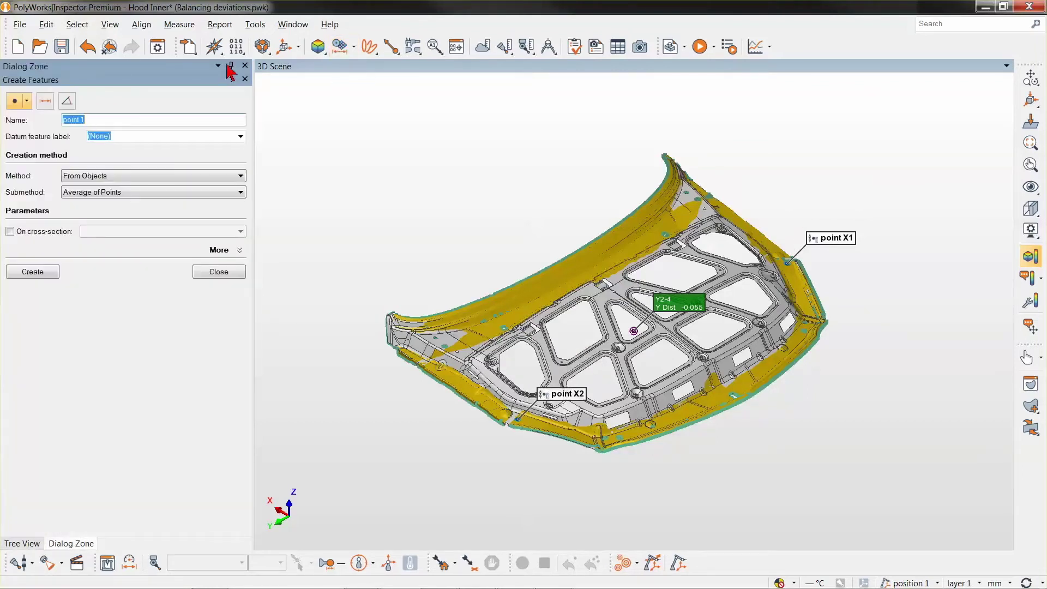
type("Mid")
left_click(34, 273)
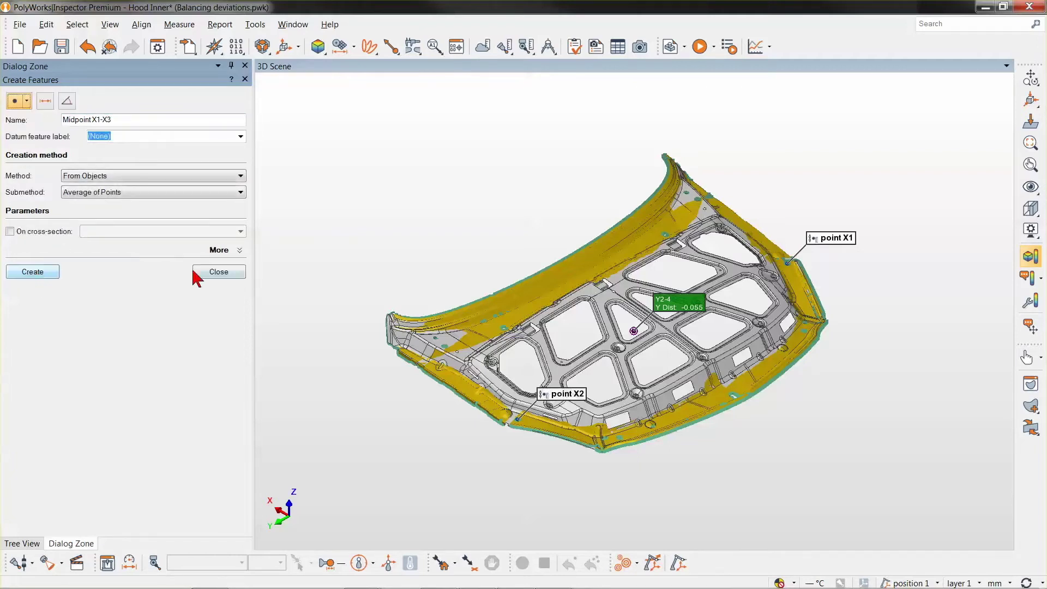
left_click(213, 273)
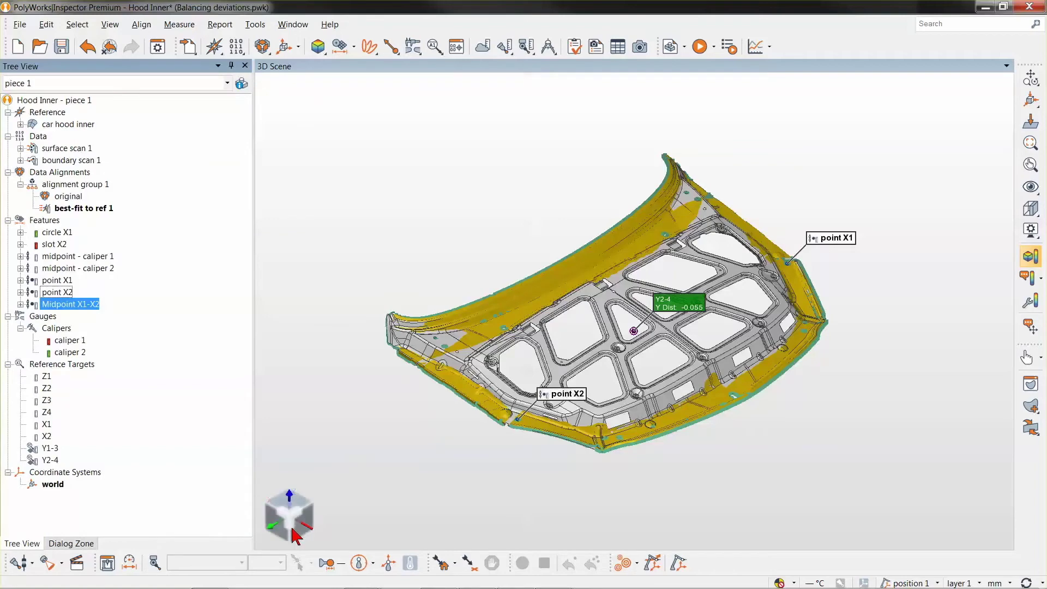
- Create feature reference target point X1-2 from the nominal primitive of Midpoint X1-X2, aligned in X only
left_click(297, 515)
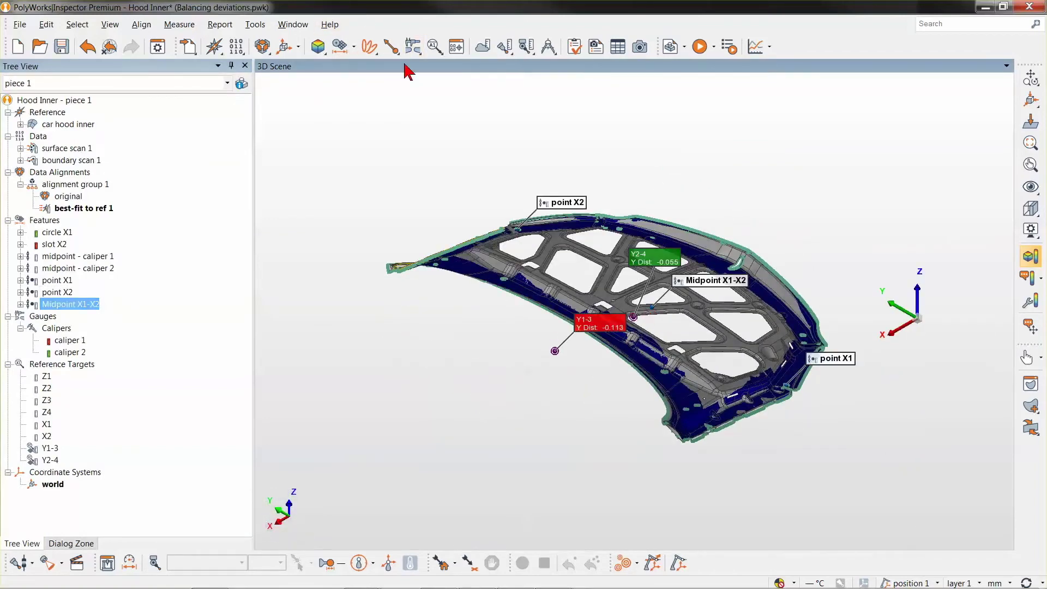
left_click(435, 47)
left_click(456, 77)
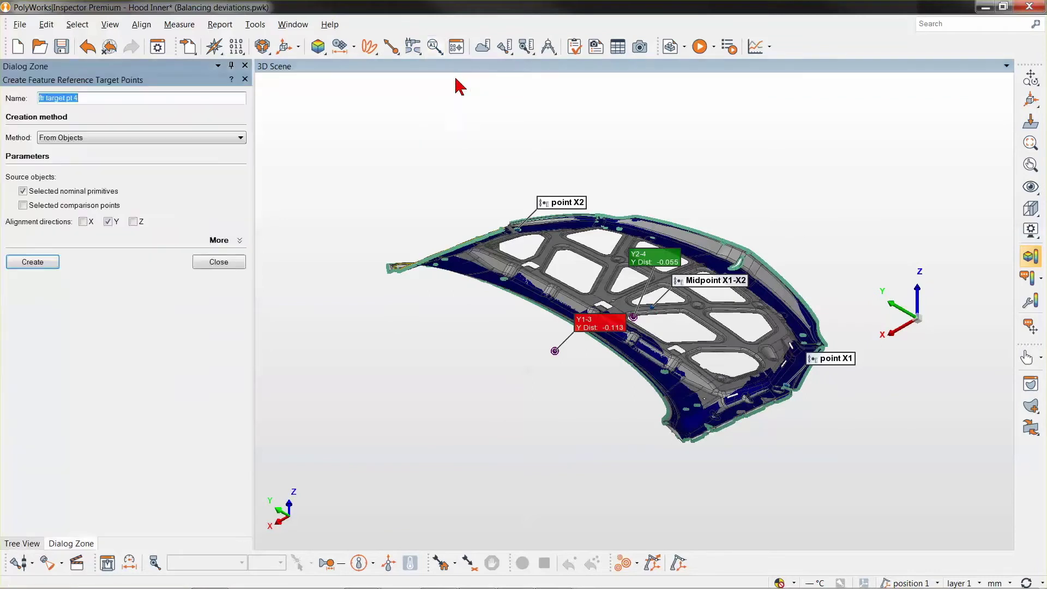
type("X1-2")
left_click(107, 222)
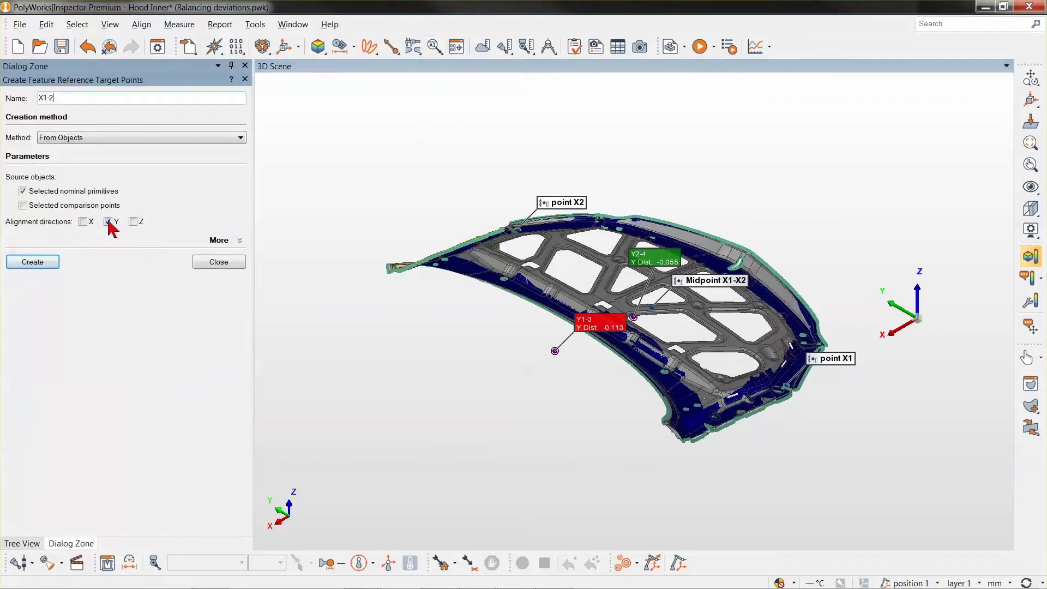
left_click(32, 263)
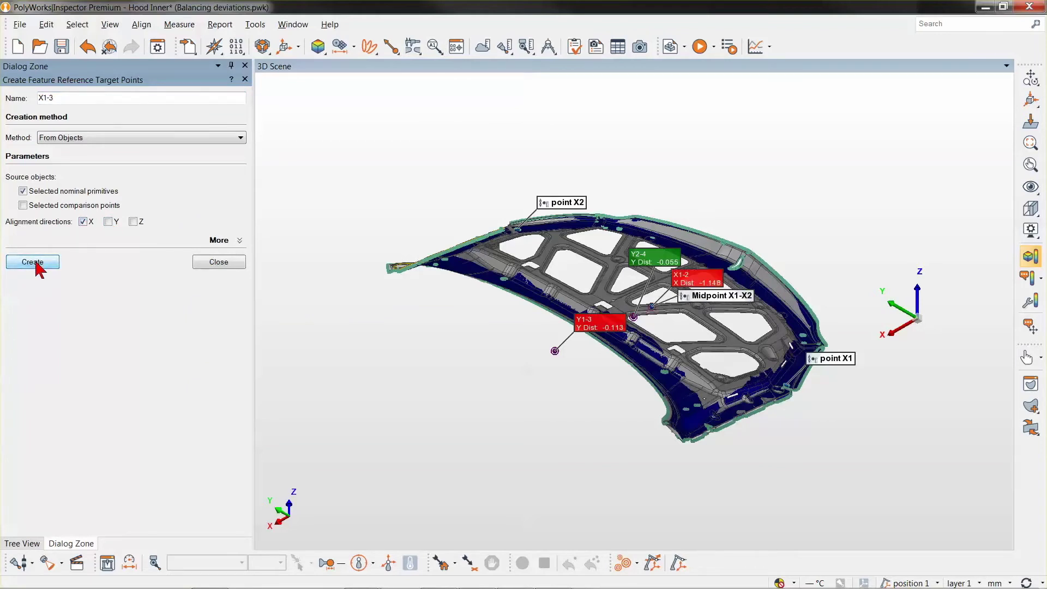
left_click(220, 263)
left_click(475, 266)
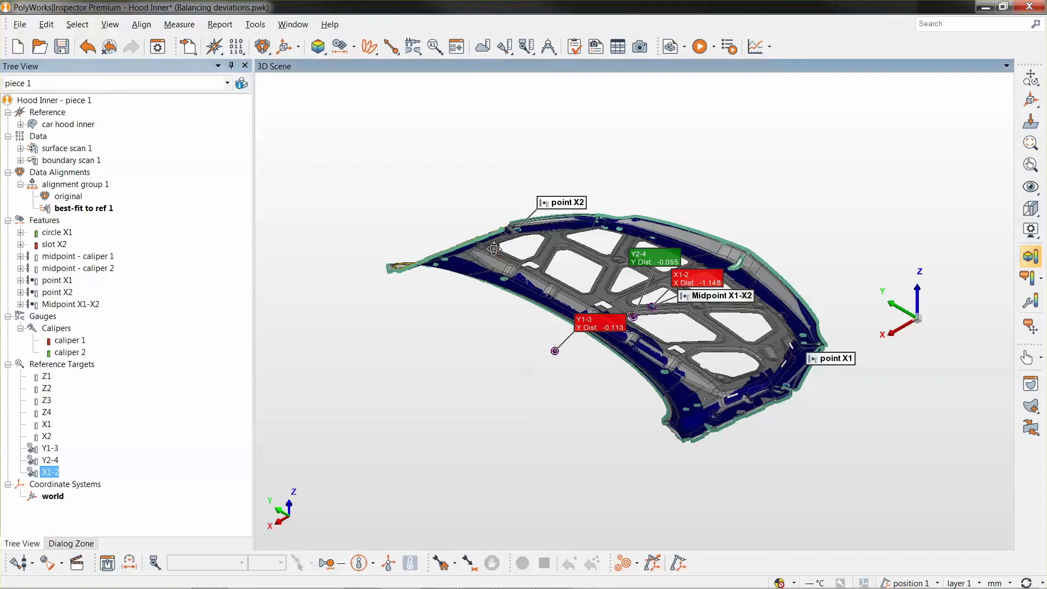
- Delete the individual reference targets X1 and X2
left_click(47, 425)
left_click(45, 437, "ctrl")
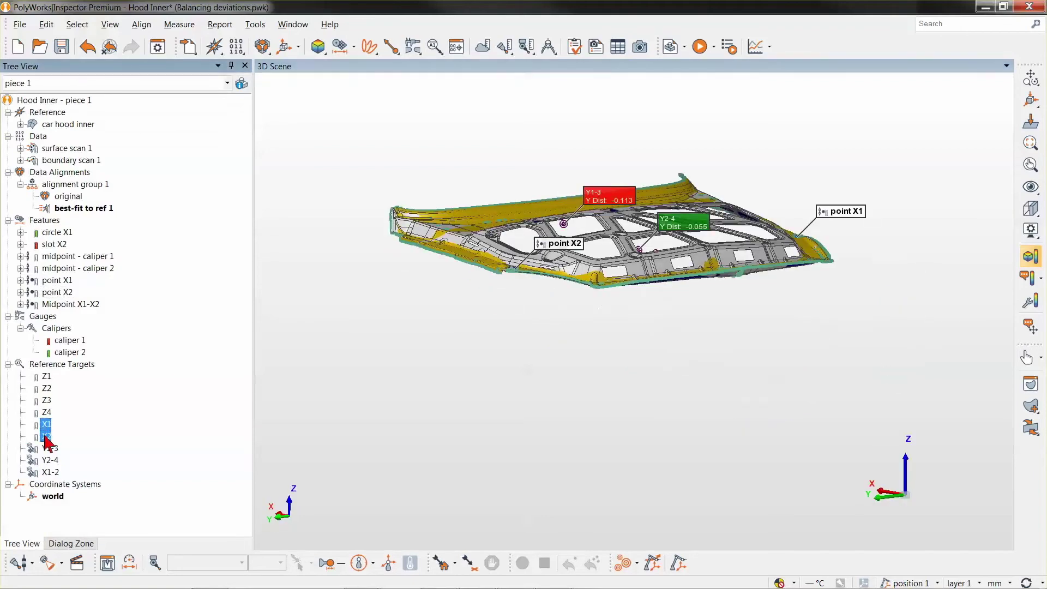
key("Delete")
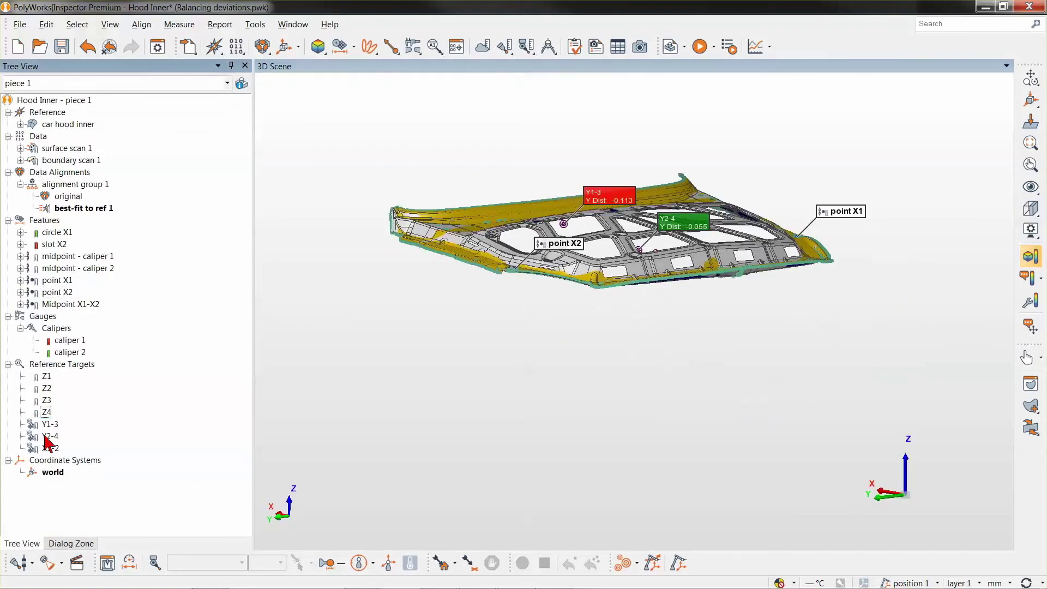
- Display all reference targets and align the data to Z1, Z2, Z3, Z4, Y1-3, Y2-4 and X1-2 with Align Reference Targets
left_click(57, 364)
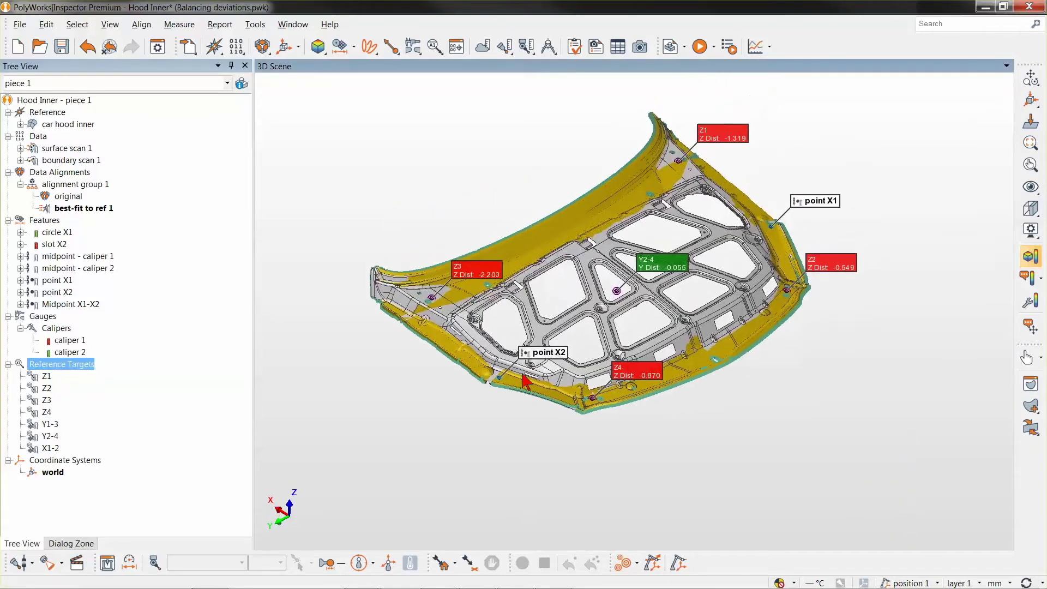
middle_click_drag(516, 306, 513, 365)
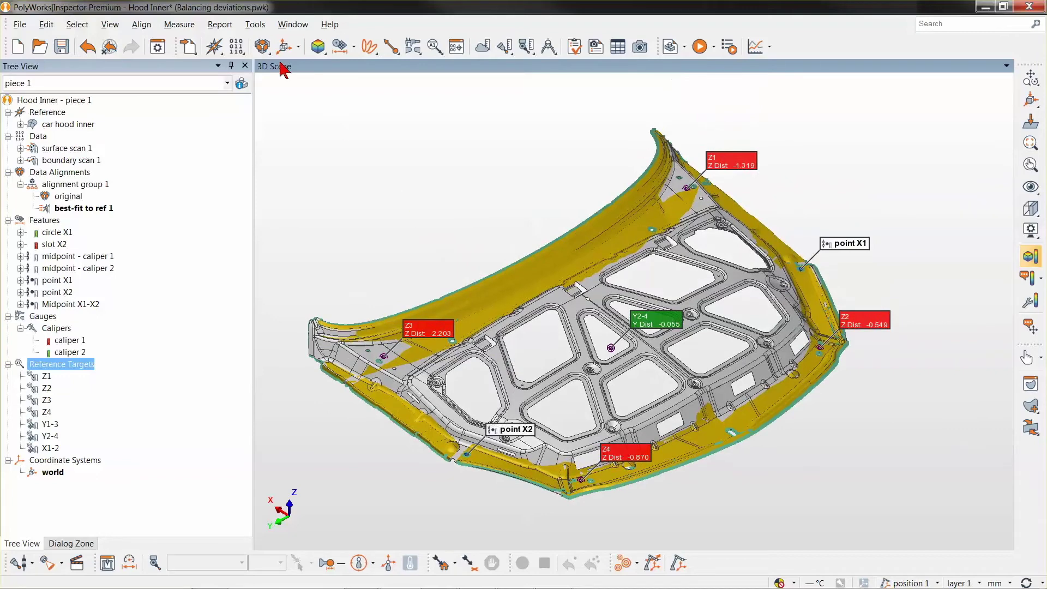
left_click(263, 46)
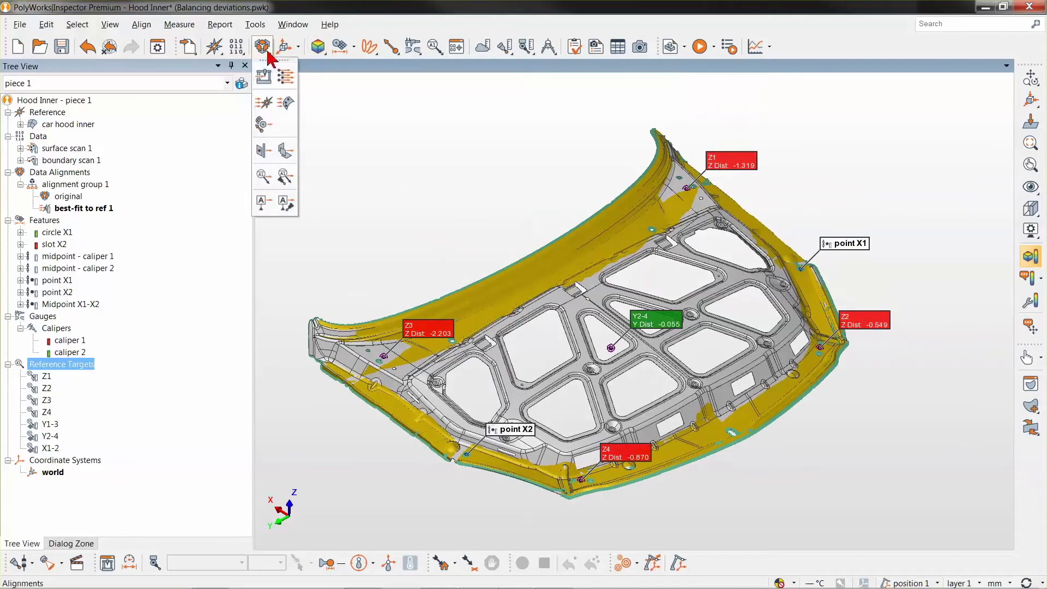
left_click(264, 177)
left_click(38, 351)
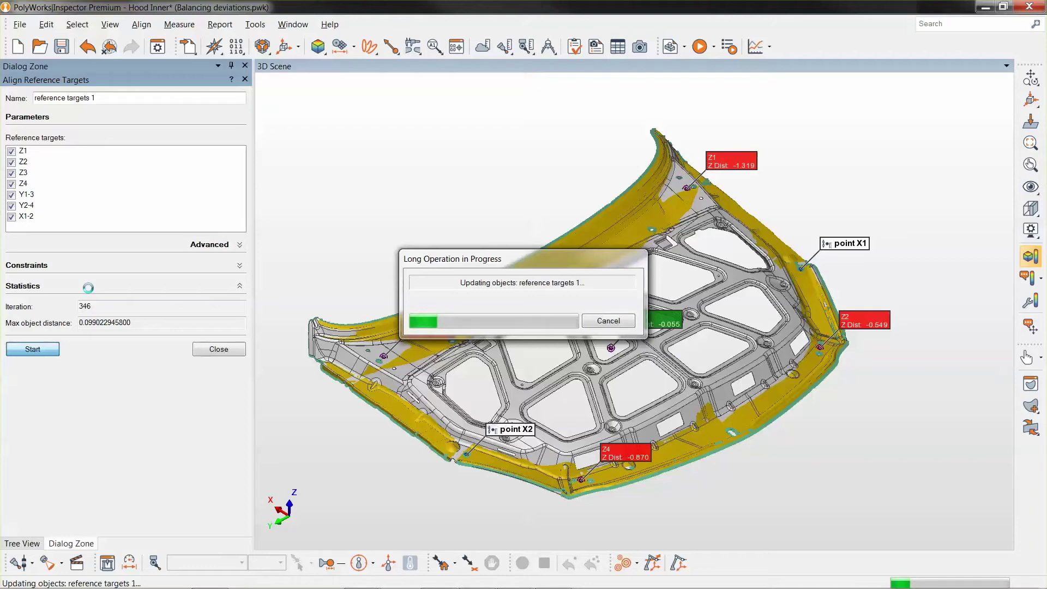
left_click(225, 352)
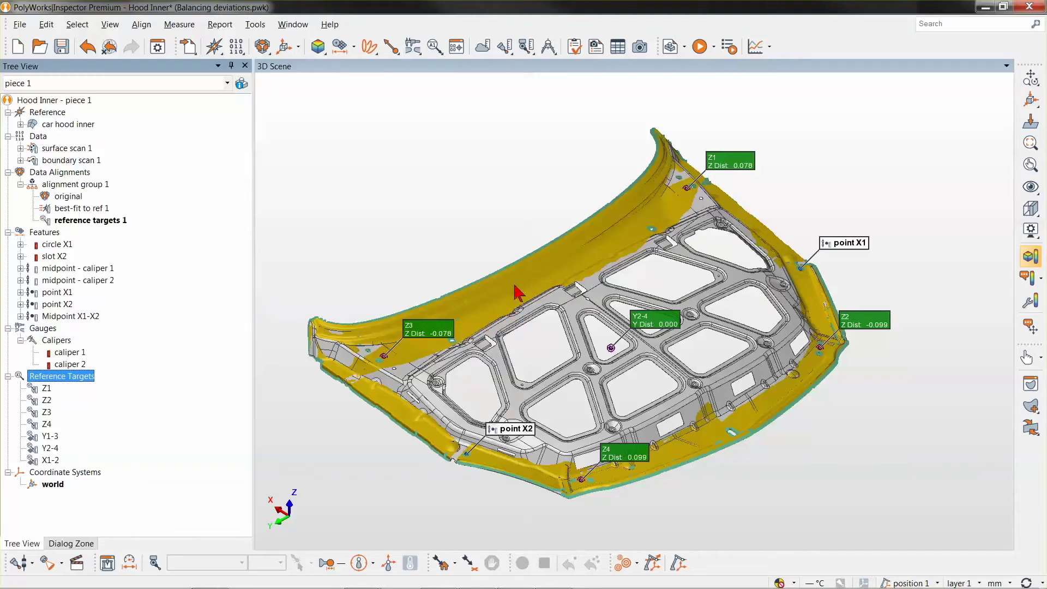
- Display caliper 1 and caliper 2 in place of the reference targets to review their length deviations, and hide both calipers again
middle_click(74, 353)
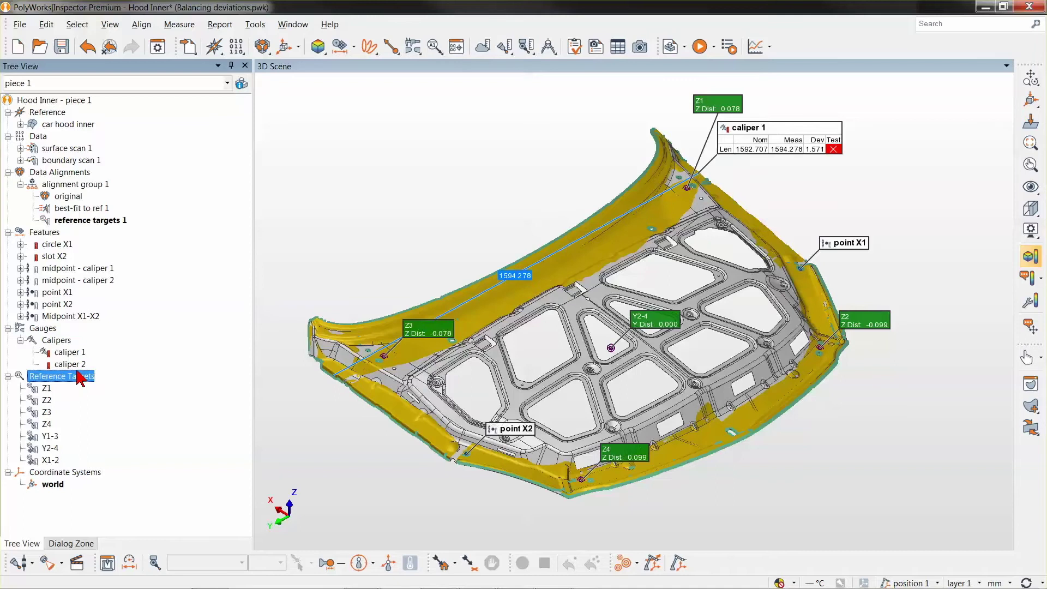
middle_click(77, 375)
middle_click(75, 366)
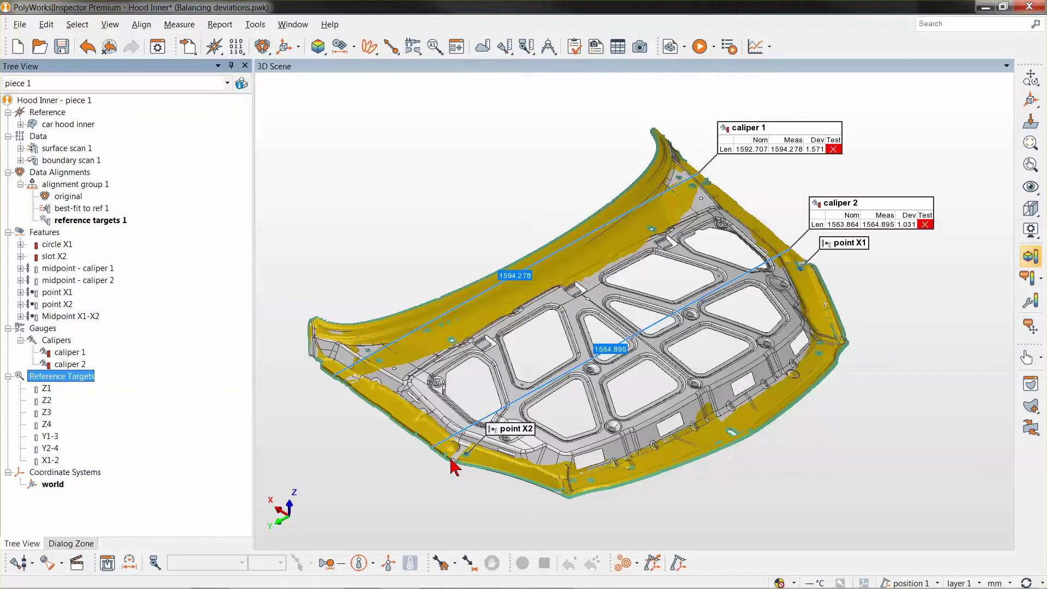
middle_click(75, 352)
middle_click(75, 365)
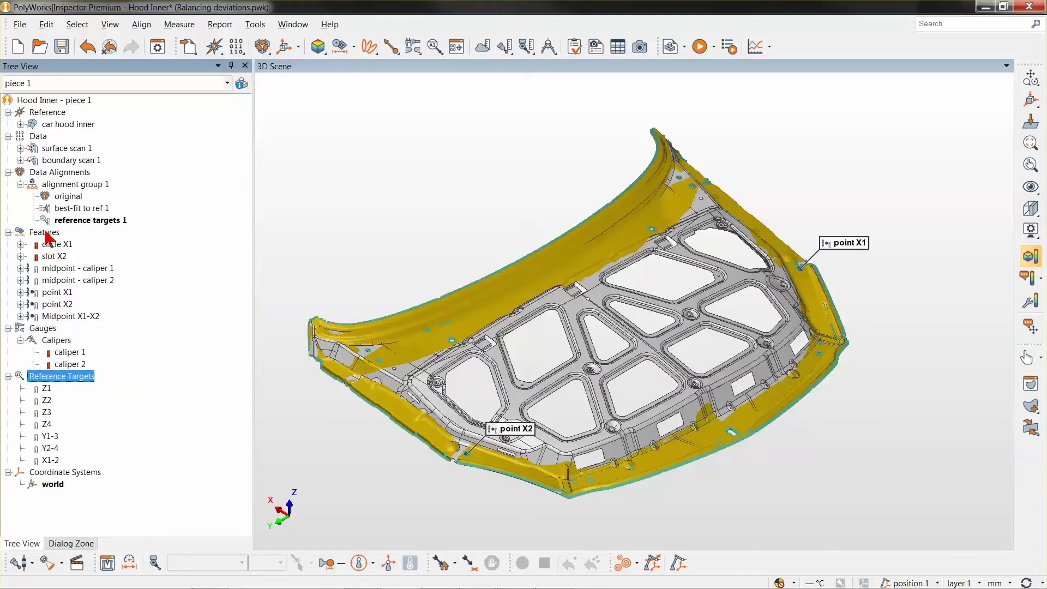
- Create point features at the endpoints of both tips of caliper 1 and caliper 2
left_click(70, 353)
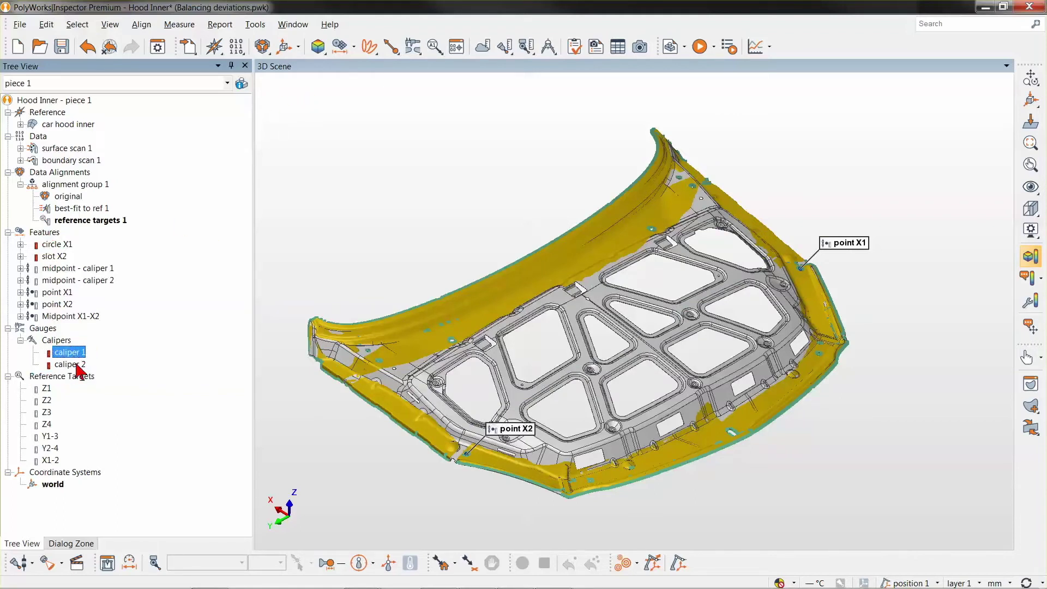
left_click(339, 46)
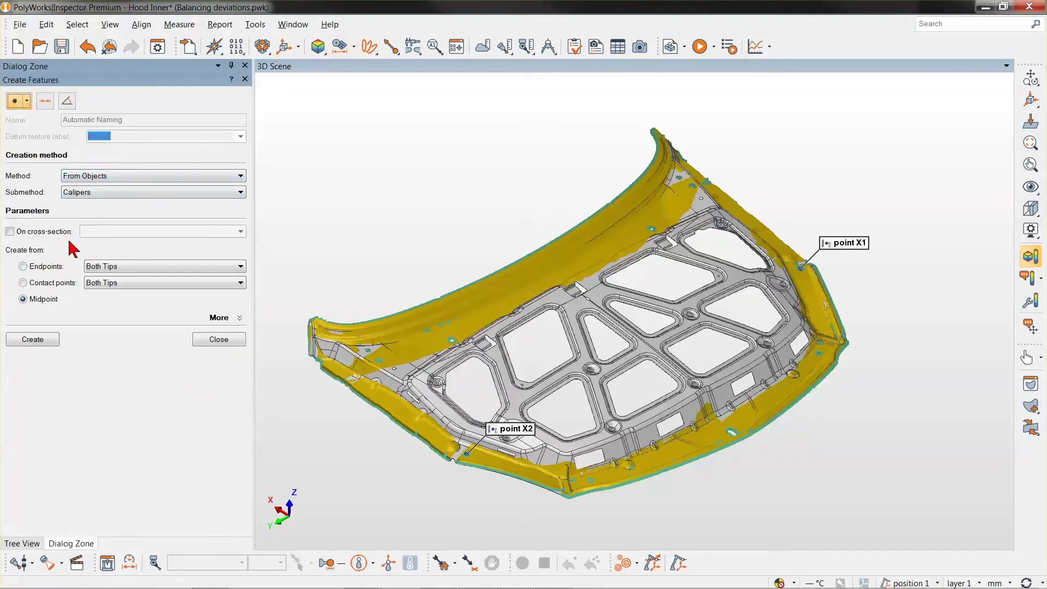
left_click(22, 266)
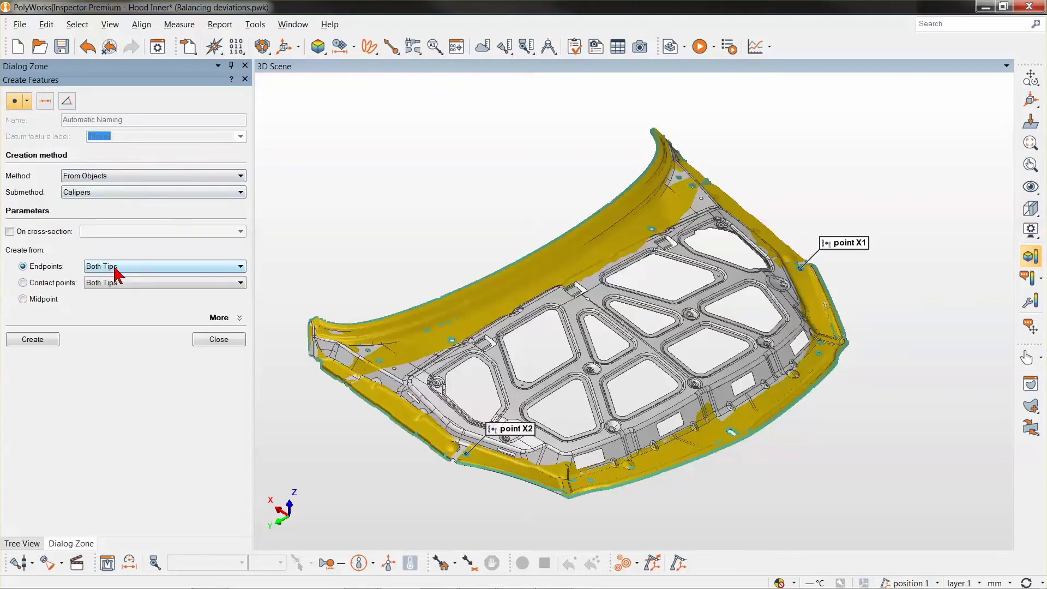
left_click(34, 340)
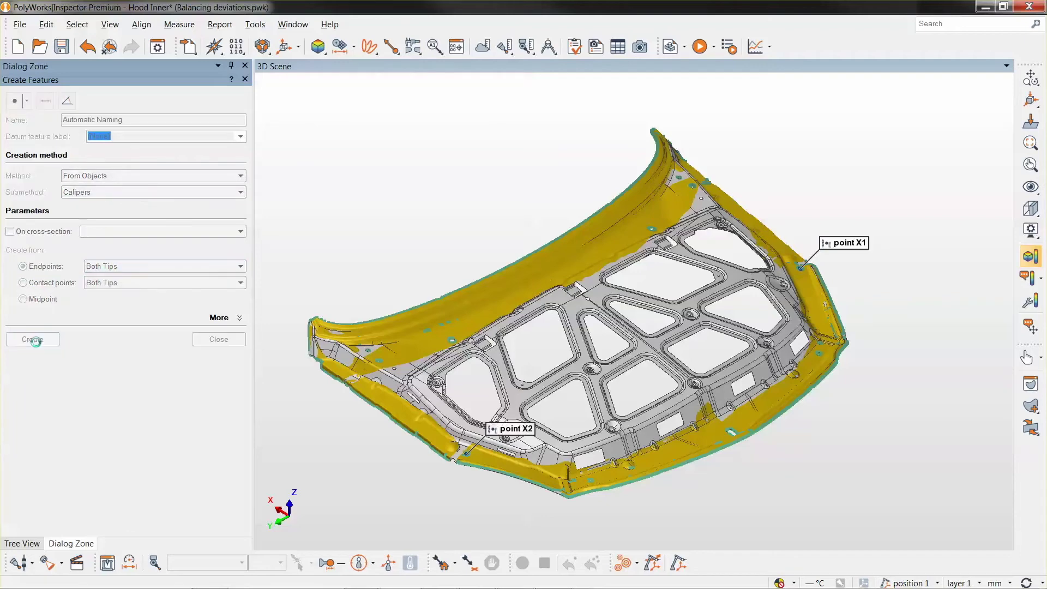
left_click(221, 342)
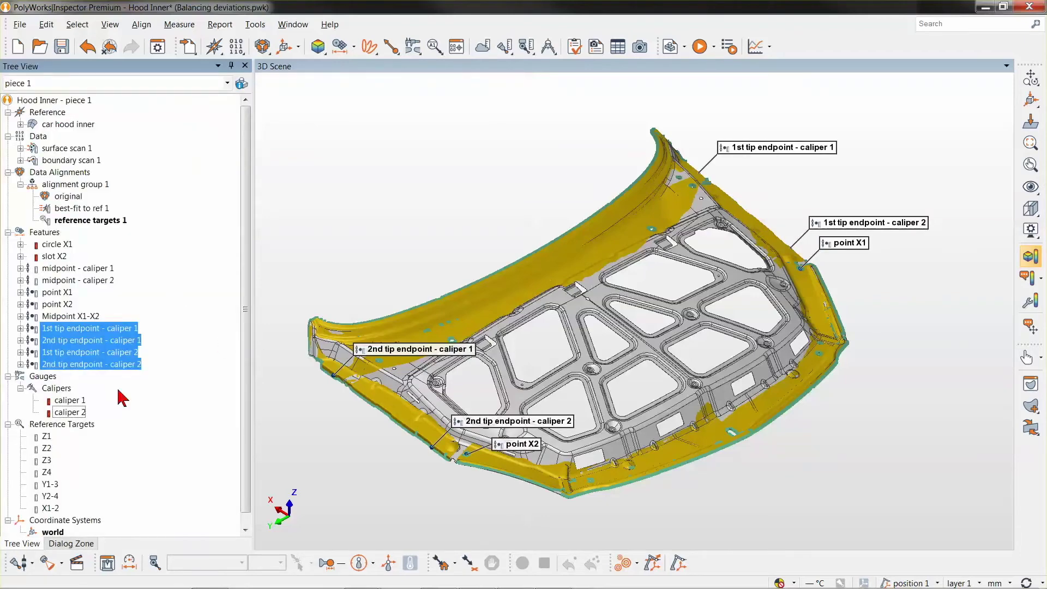
- Add a Y geometry control to the four caliper tip endpoint features
left_click(456, 47)
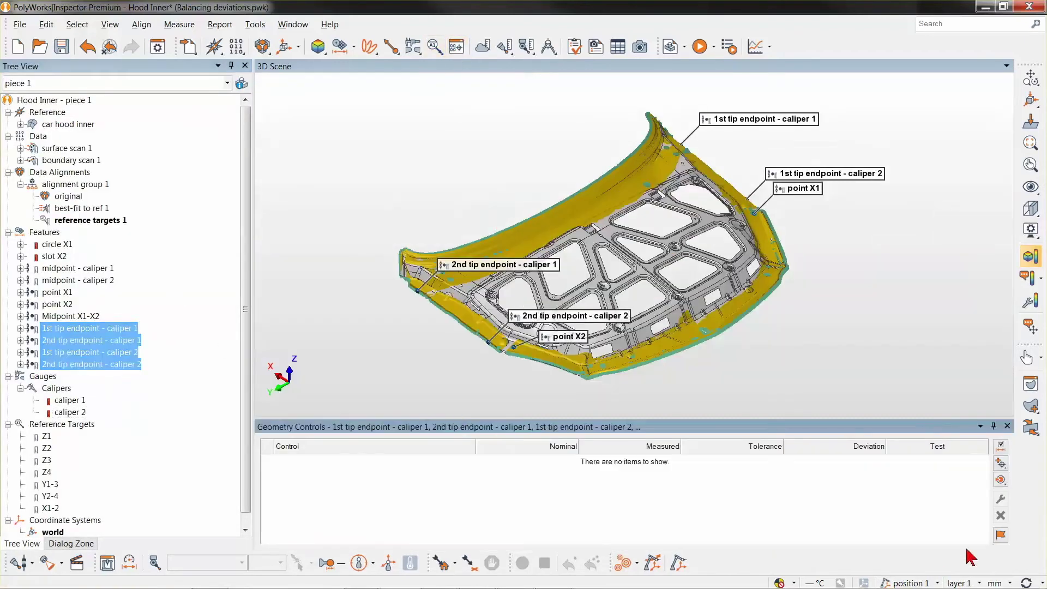
left_click(1001, 446)
left_click(281, 470)
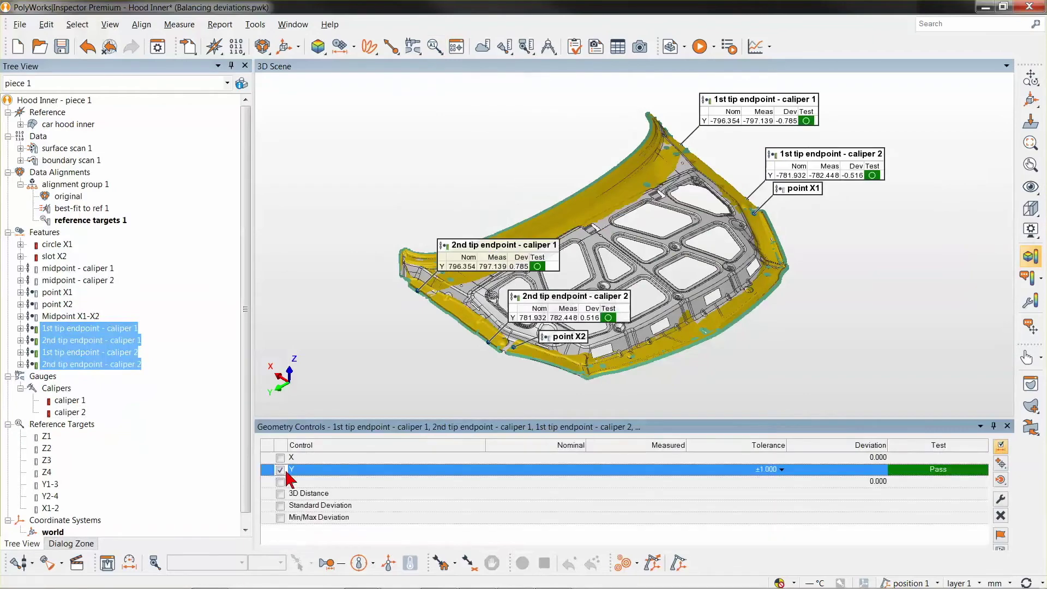
left_click(1007, 426)
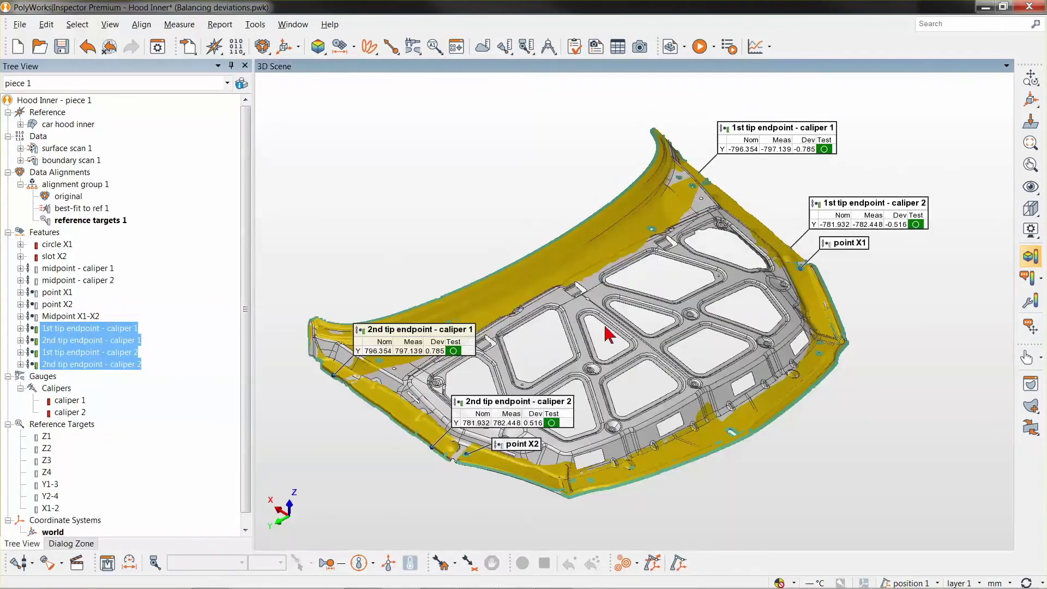
- Compare the Y deviations of the first and second tip endpoints for caliper 1 and caliper 2
mouse_move(435, 353)
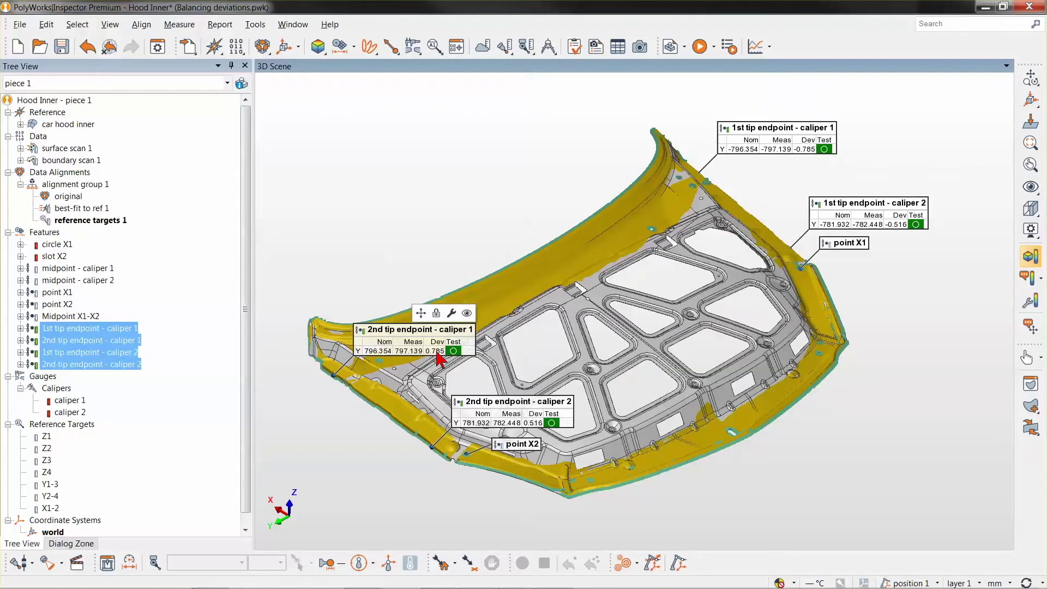
left_click(810, 160)
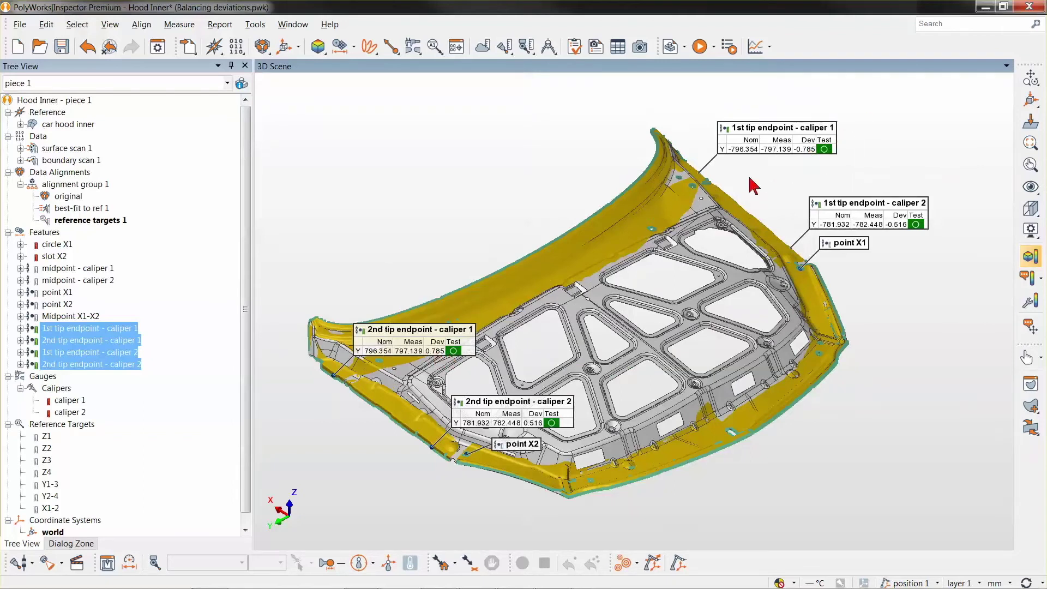
left_click(537, 429)
left_click(898, 228)
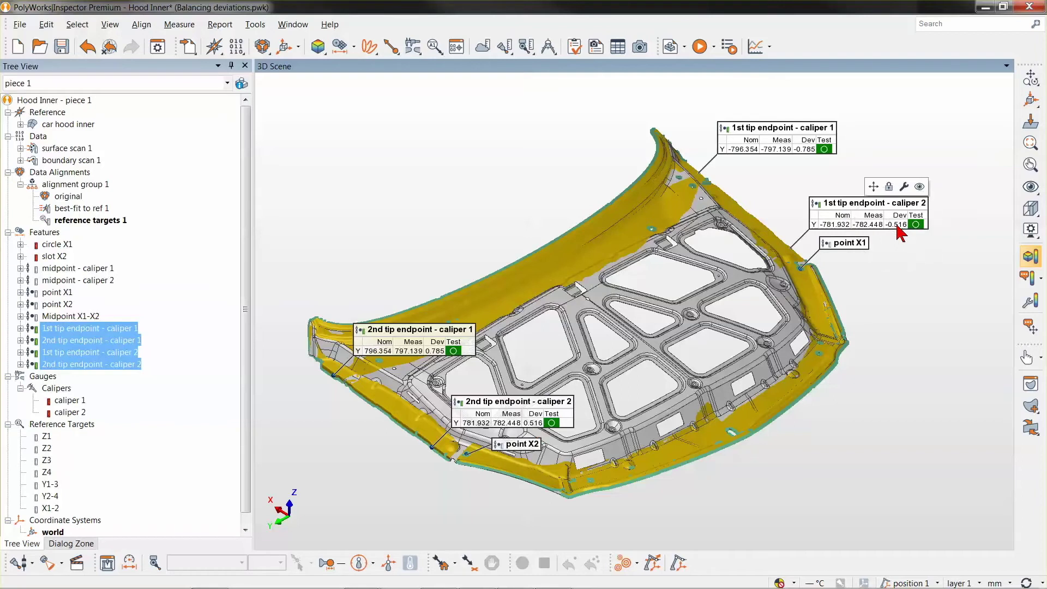
- Display circle X1 and slot X2 instead of the point features and compare their X deviations
left_click(54, 243)
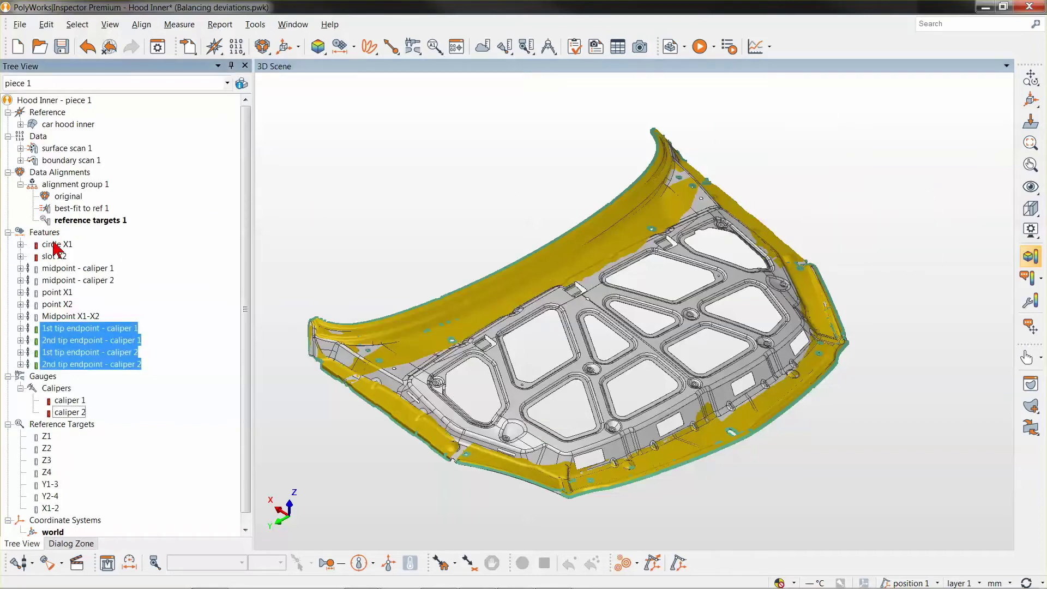
left_click(50, 258)
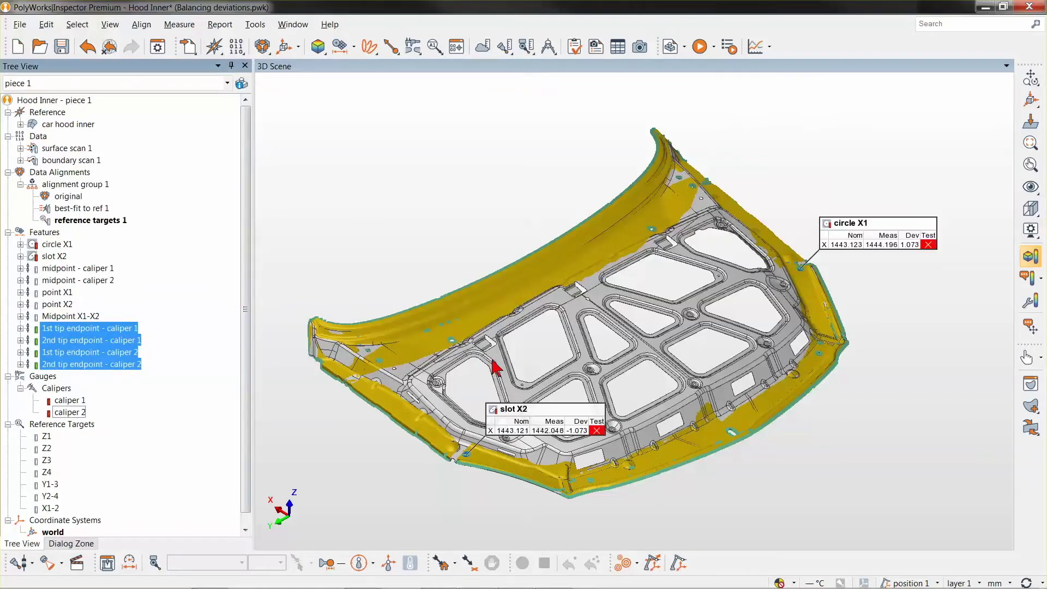
mouse_move(585, 441)
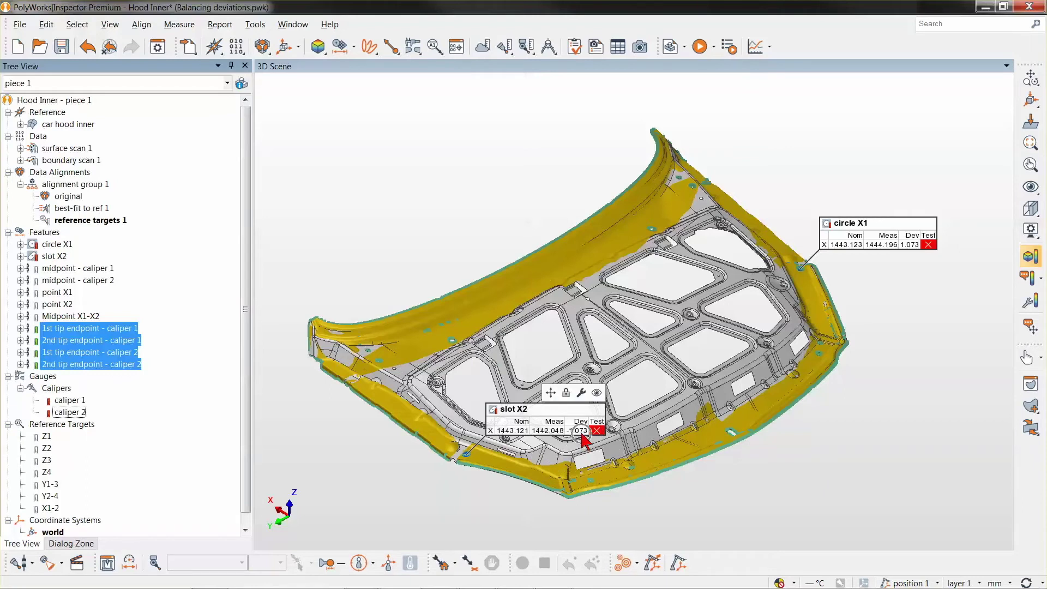
left_click(917, 251)
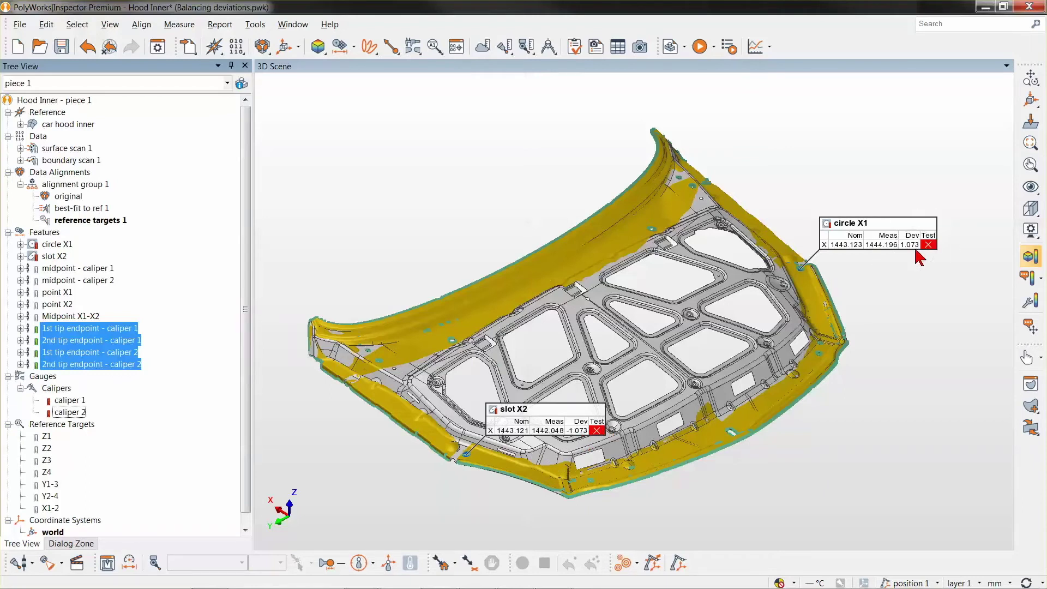
mouse_move(919, 260)
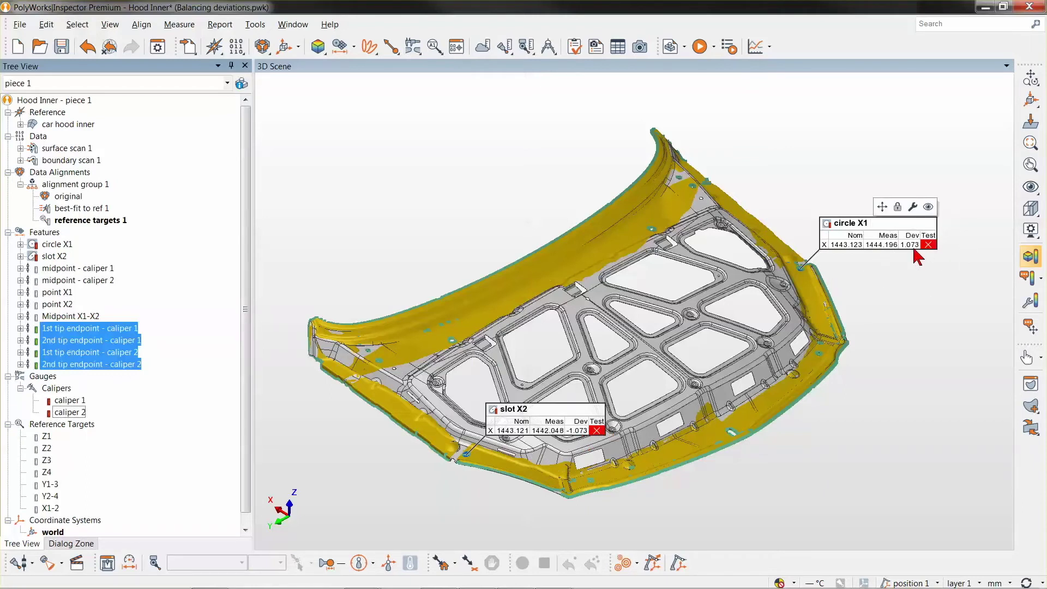
left_click(916, 260)
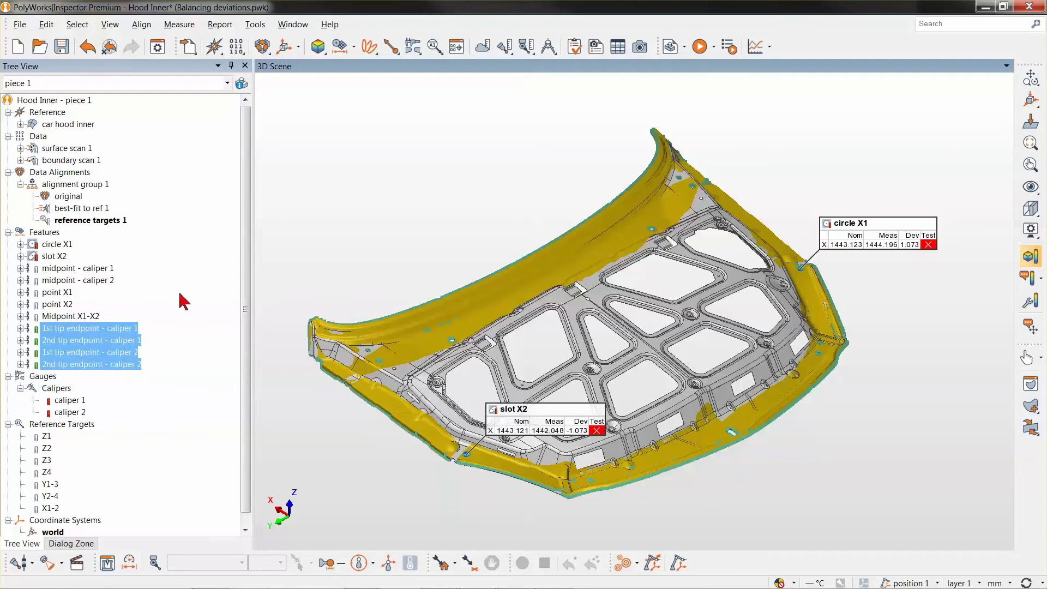
- Display only reference targets Z1 to Z4, hiding targets Y1-3, Y2-4 and X1-2 along with circle X1 and slot X2
middle_click(56, 427)
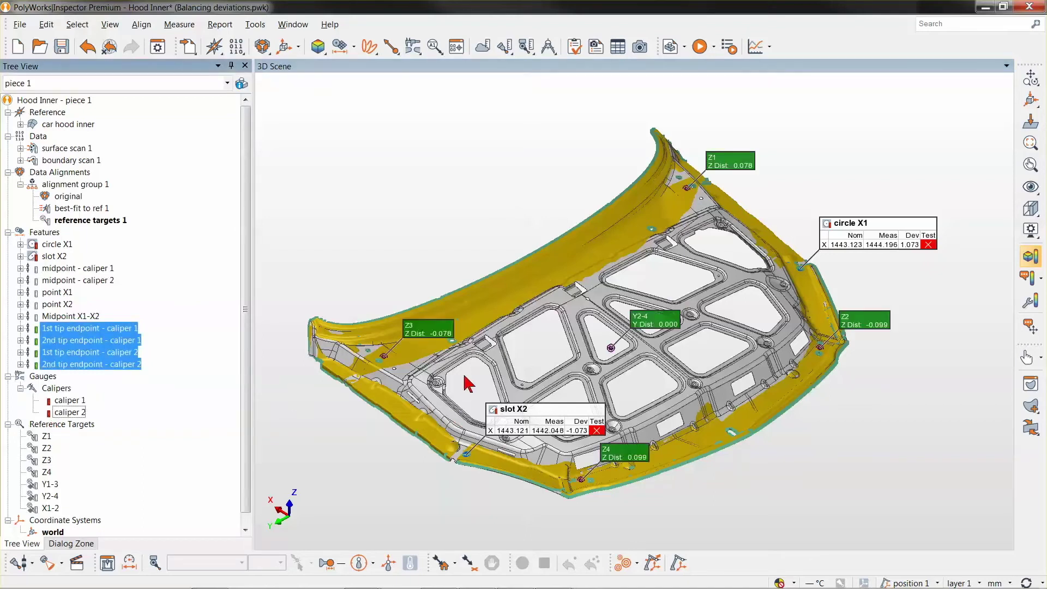
middle_click(53, 485)
middle_click(52, 496)
middle_click(53, 508)
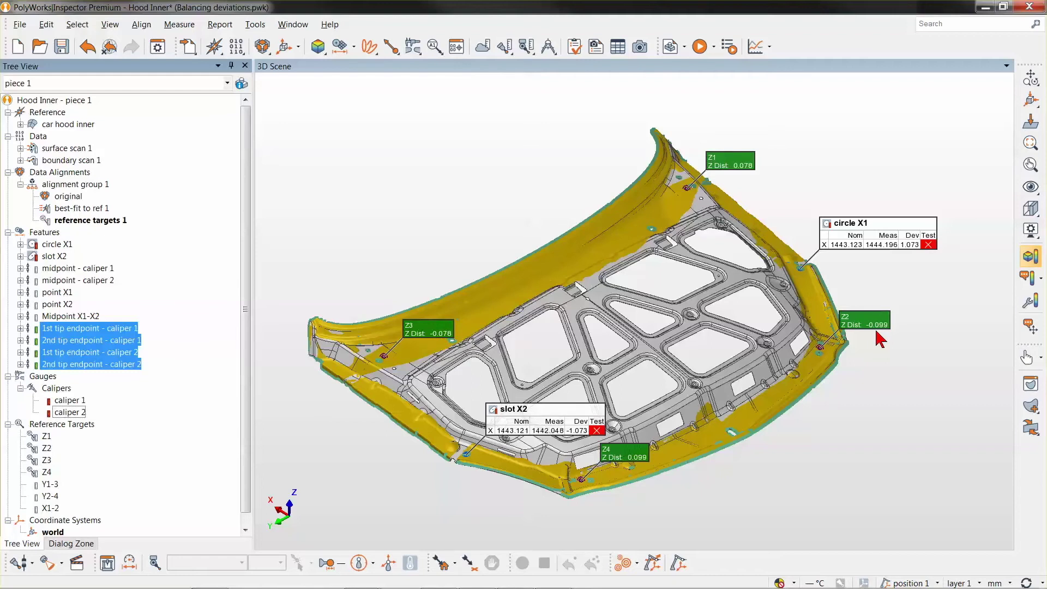
middle_click(54, 244)
middle_click(54, 257)
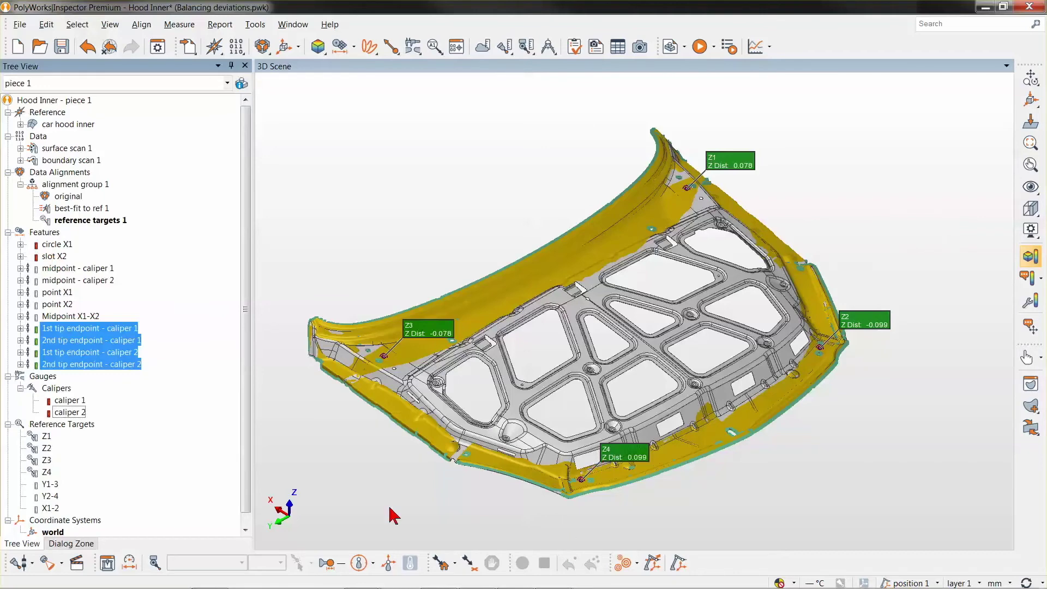
- Compare the Z deviations of targets Z1 to Z4 across the two sides of the hood, seen along the X axis
left_click(304, 522)
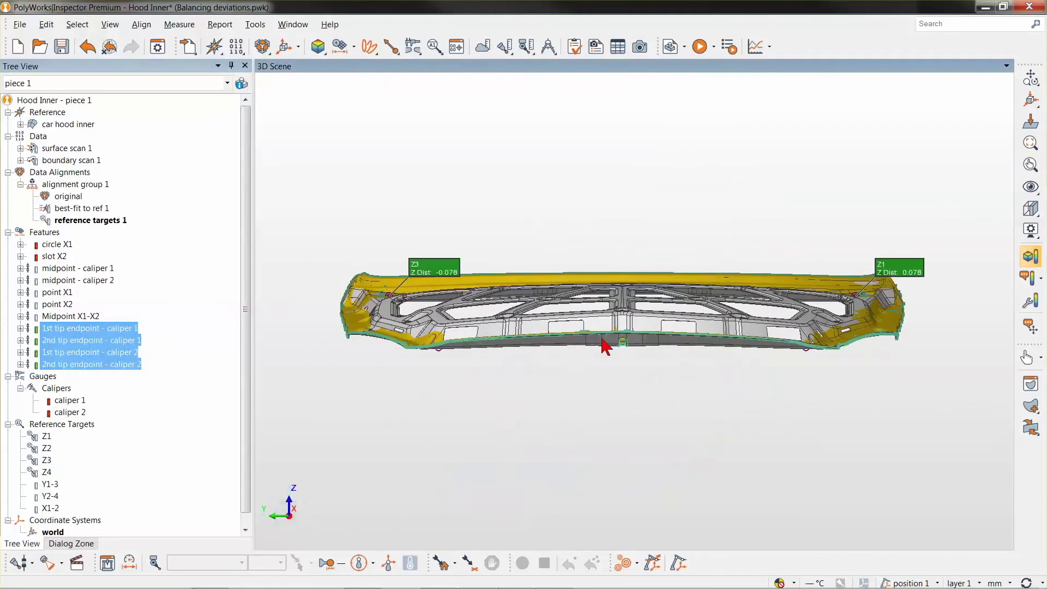
left_click_drag(620, 334, 587, 304)
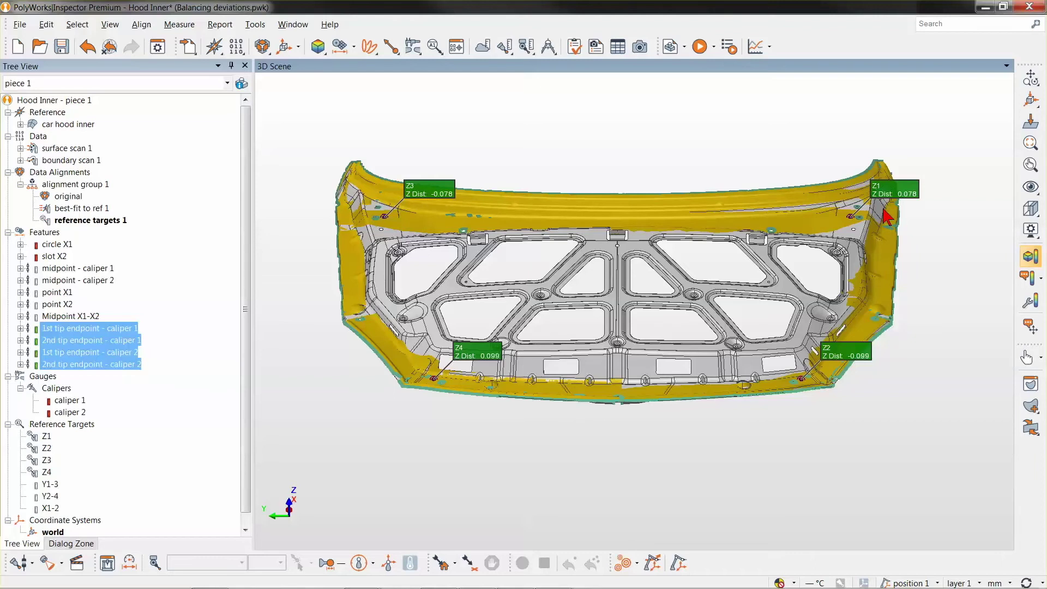
mouse_move(463, 364)
- Make the best-fit to ref 1 alignment active and delete the reference targets 1 alignment
right_click(81, 208)
left_click(164, 231)
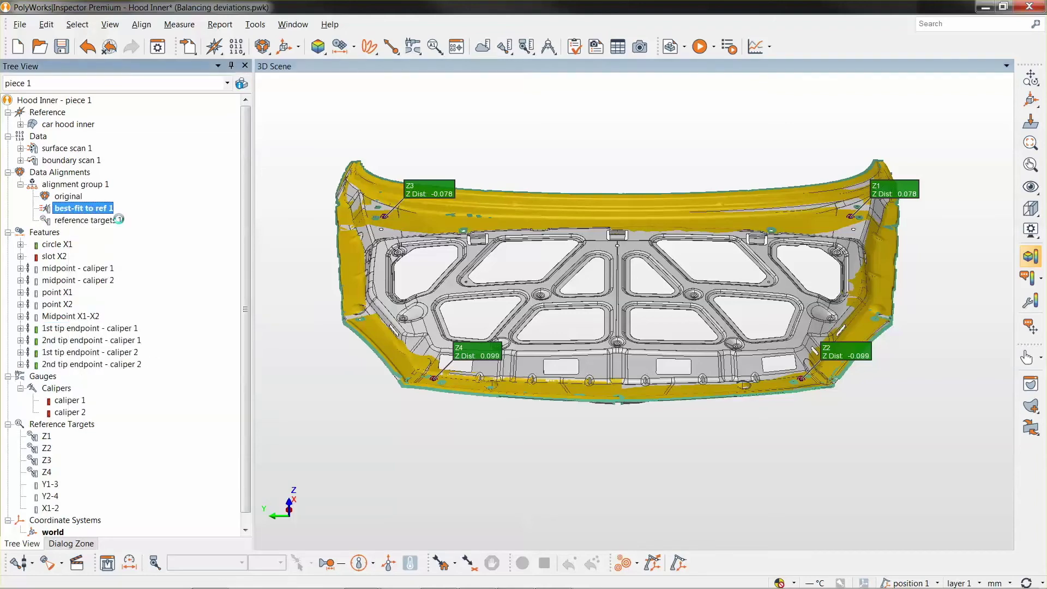
left_click(102, 221)
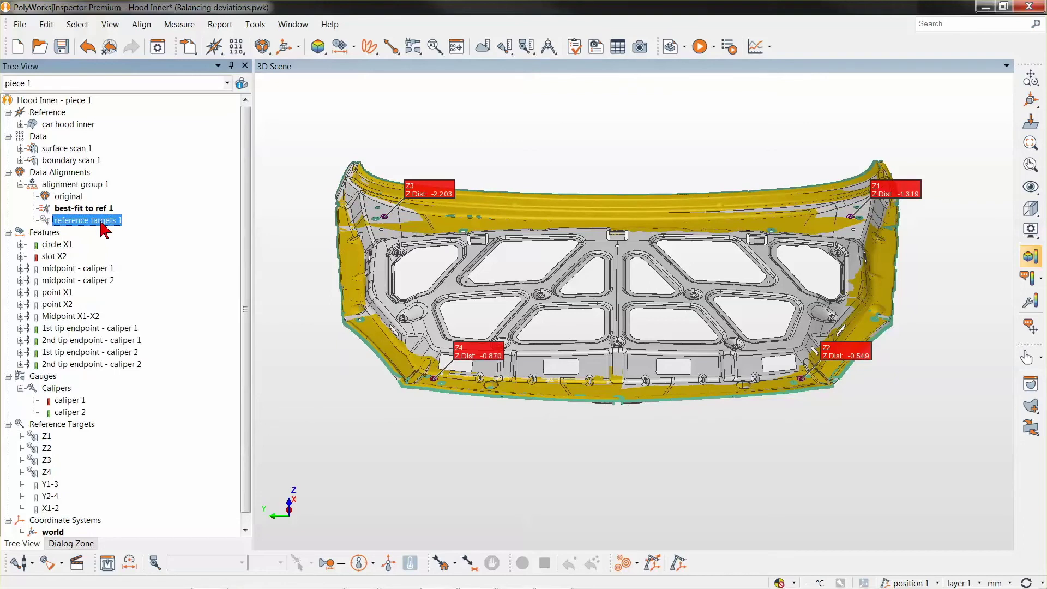
key("Delete")
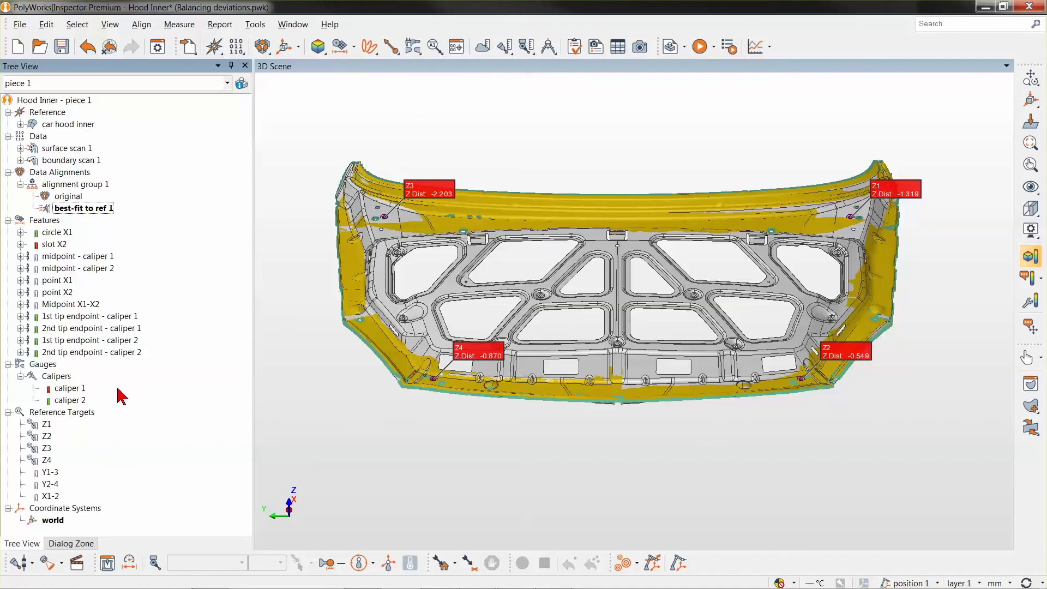
- Create surface comparison points from reference targets Z2 and Z4, projecting them onto the closest reference object
left_click(46, 437)
left_click(47, 461, "ctrl")
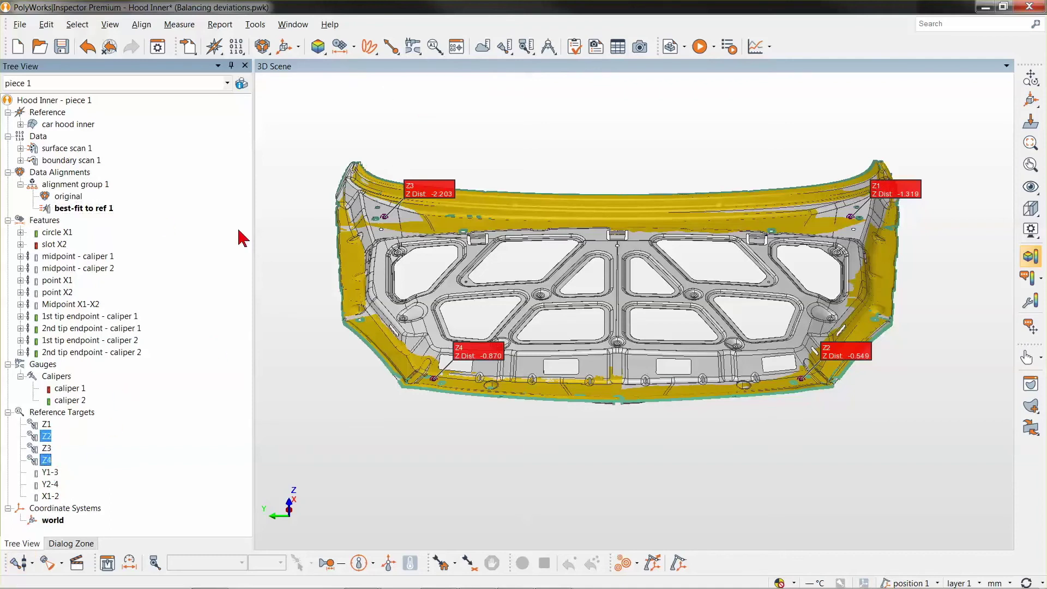
left_click(391, 46)
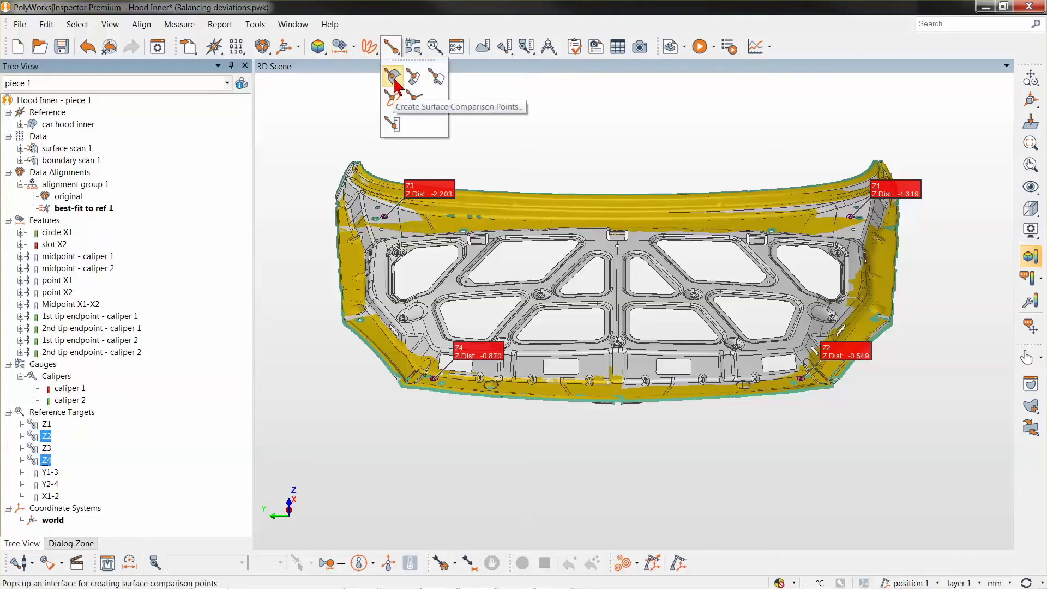
left_click(393, 77)
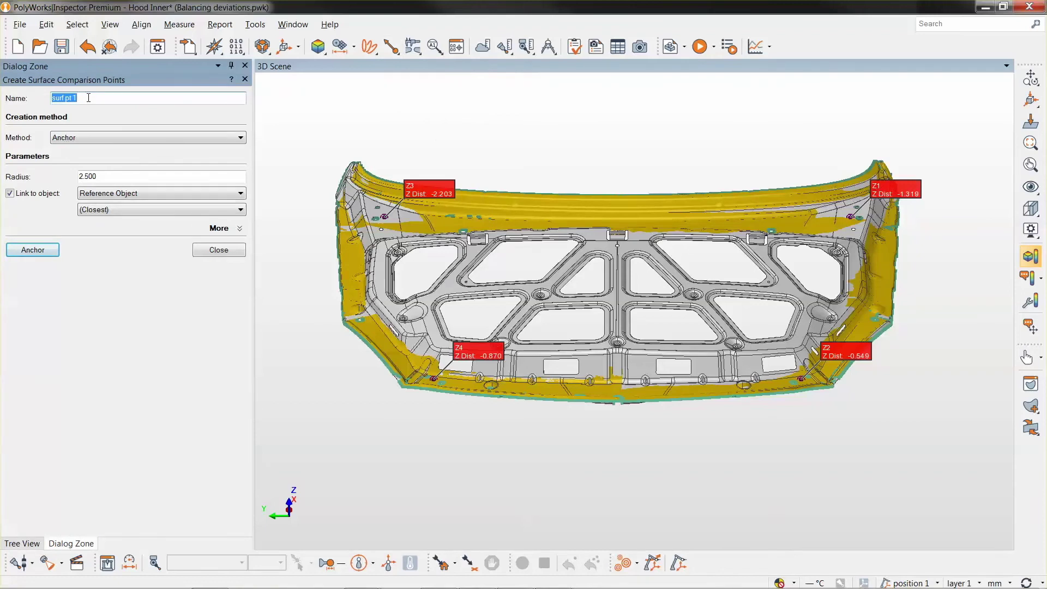
left_click(109, 138)
left_click(104, 186)
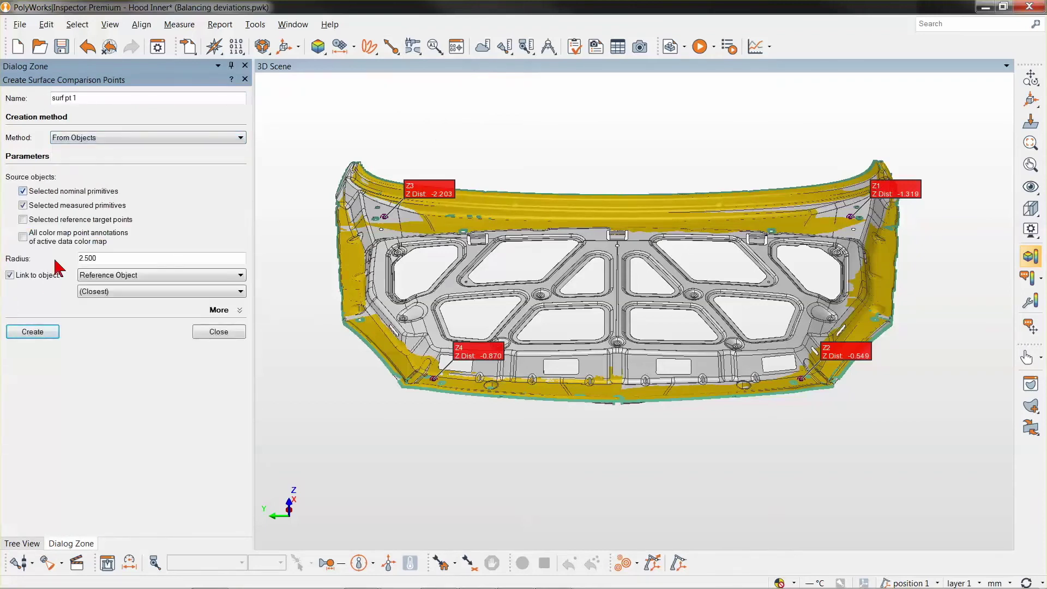
left_click(41, 334)
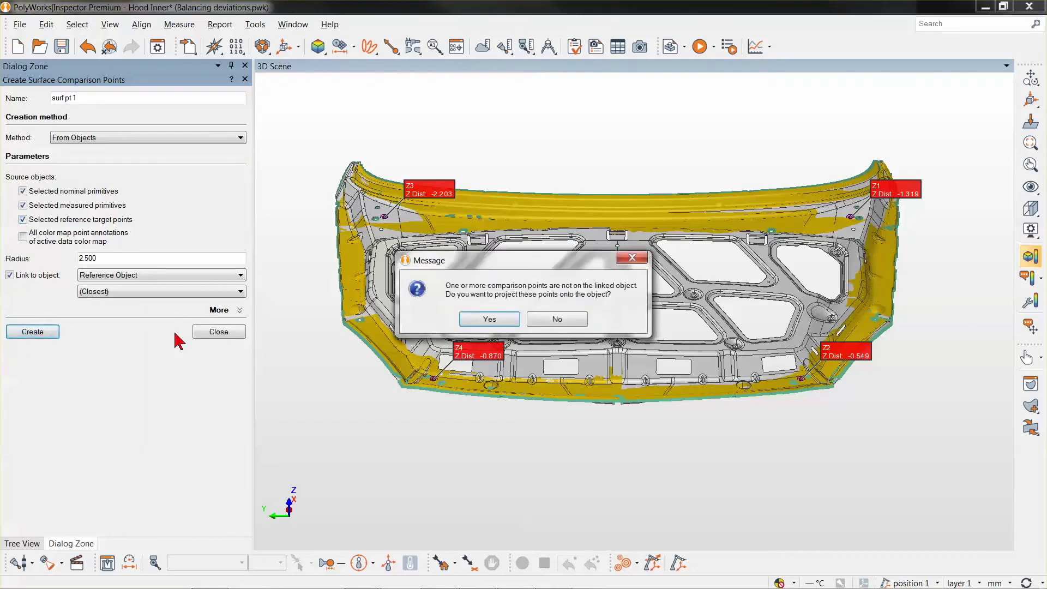
left_click(499, 319)
left_click(200, 332)
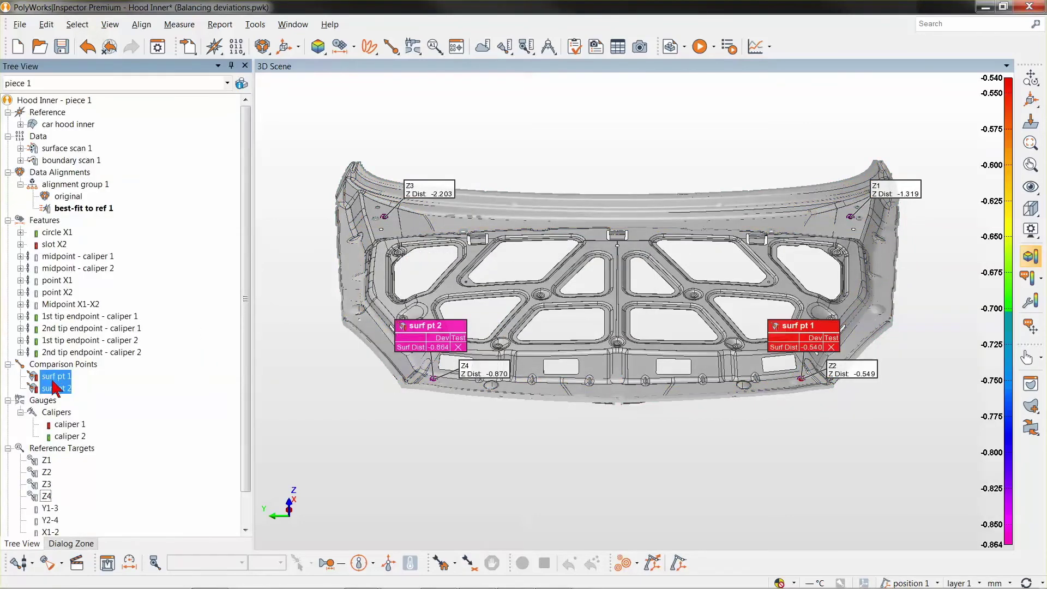
- Delete reference targets Z2 and Z4 and turn off the color map display
scroll(64, 510, "down", 1)
left_click(47, 436)
left_click(46, 460, "ctrl")
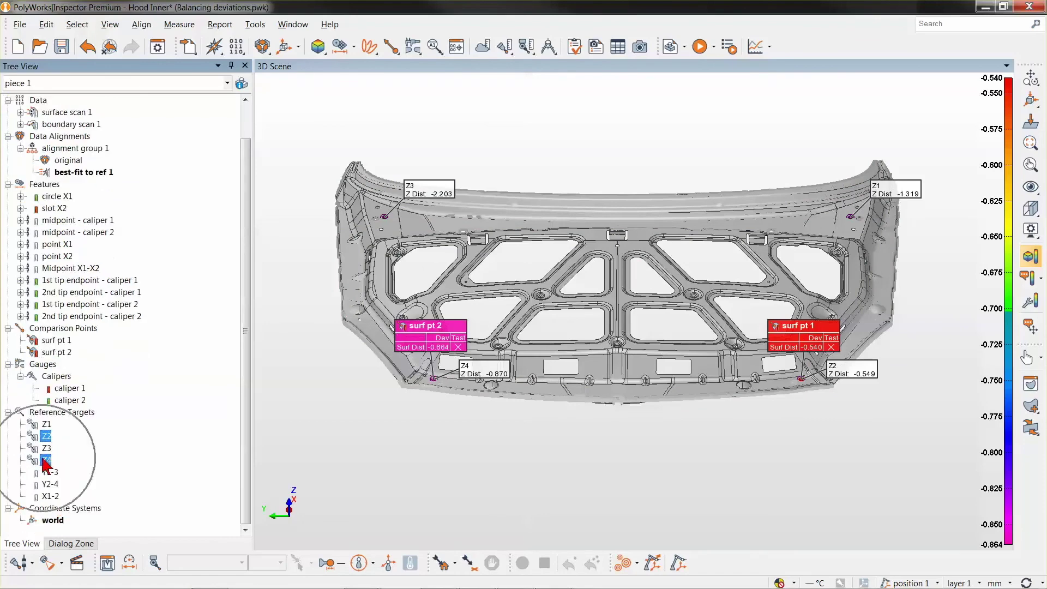
key("Delete")
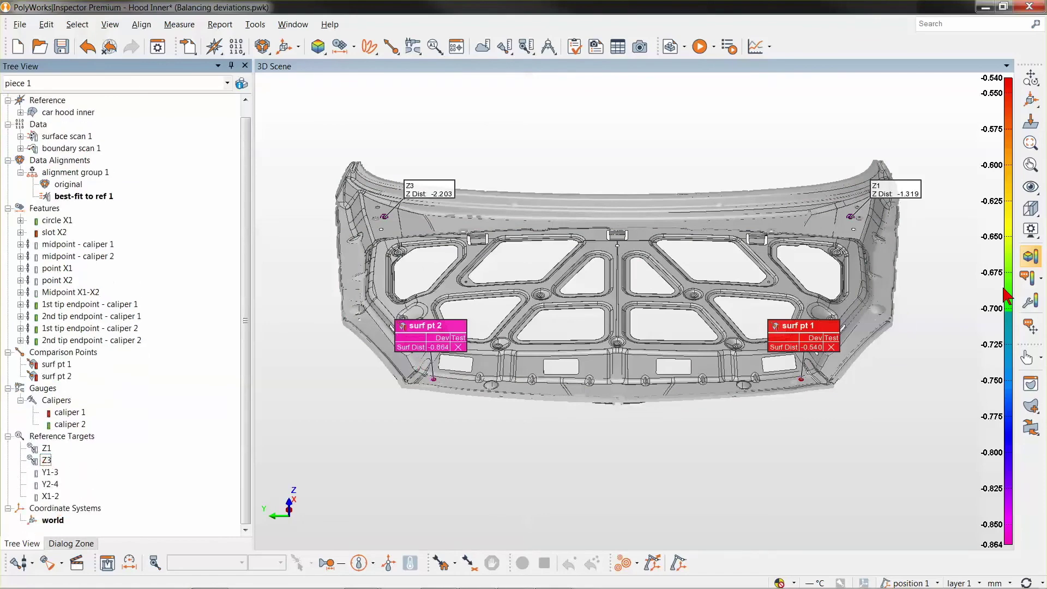
left_click(1034, 259)
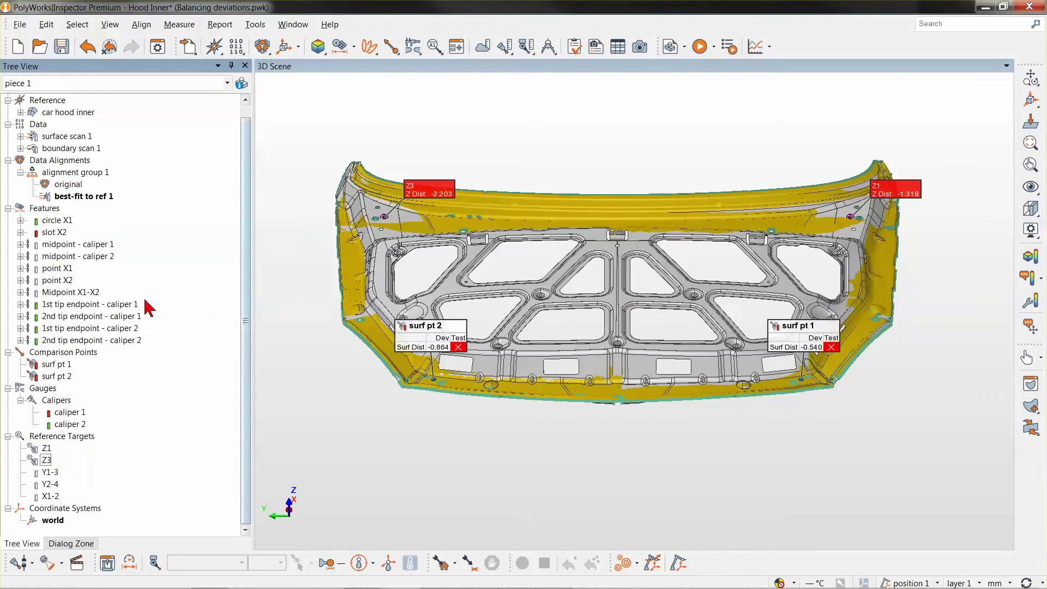
- Create point features from comparison points surf pt 1 and surf pt 2 as surface points
left_click(57, 363)
left_click(65, 376, "ctrl")
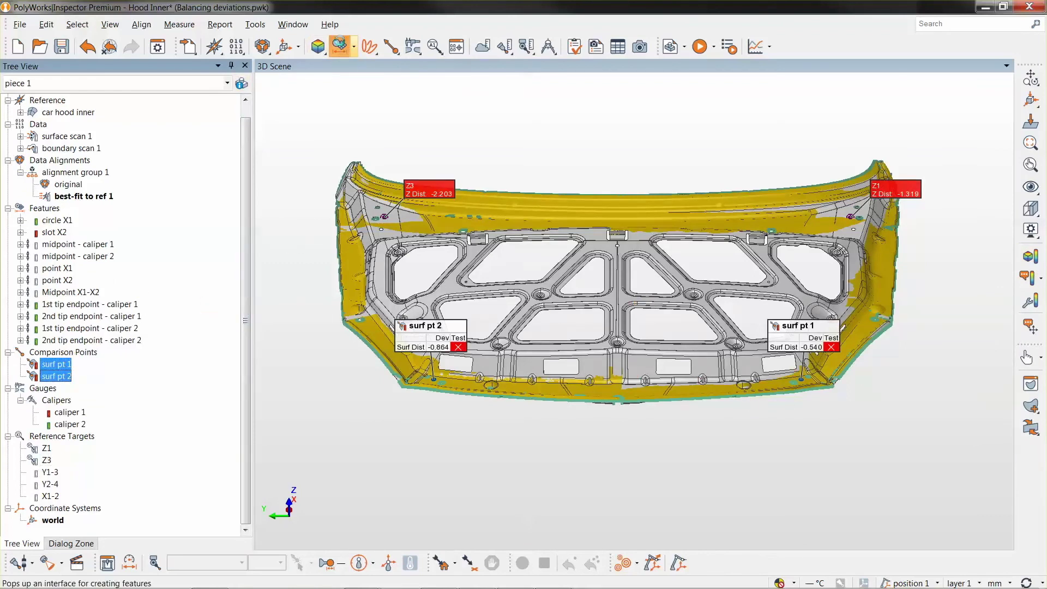
left_click(342, 47)
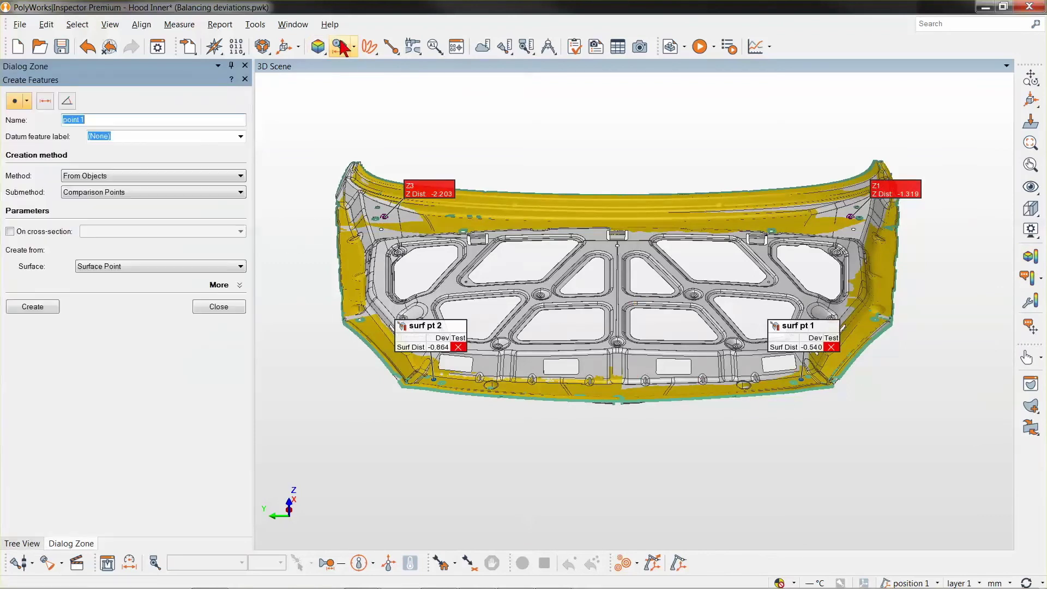
left_click(37, 305)
left_click(216, 273)
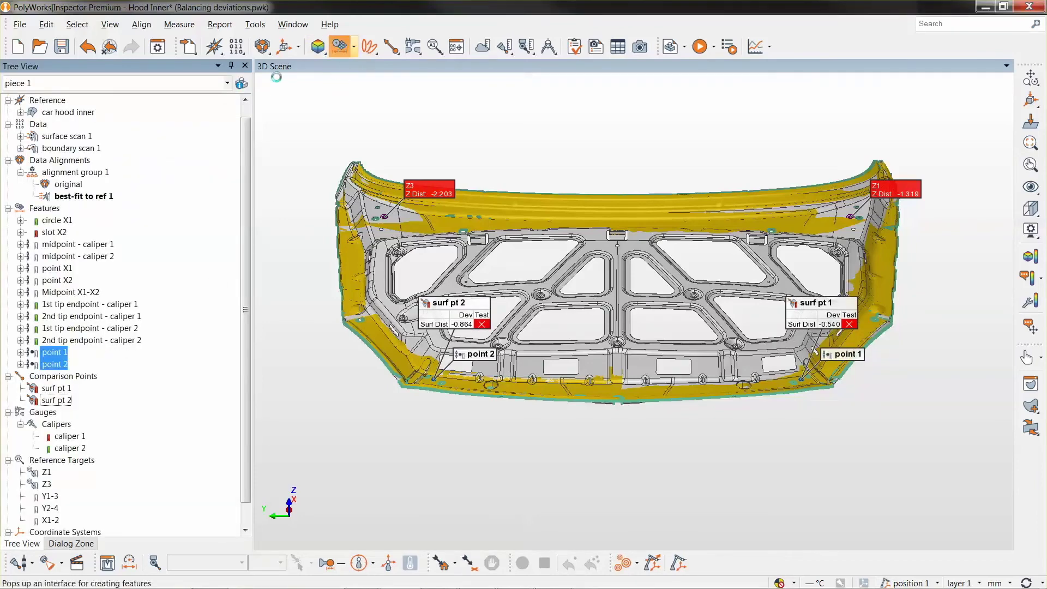
- Create a point feature named Mimdpoint Z2-Z4 from the average of the two new points
left_click(342, 47)
type("Mimd")
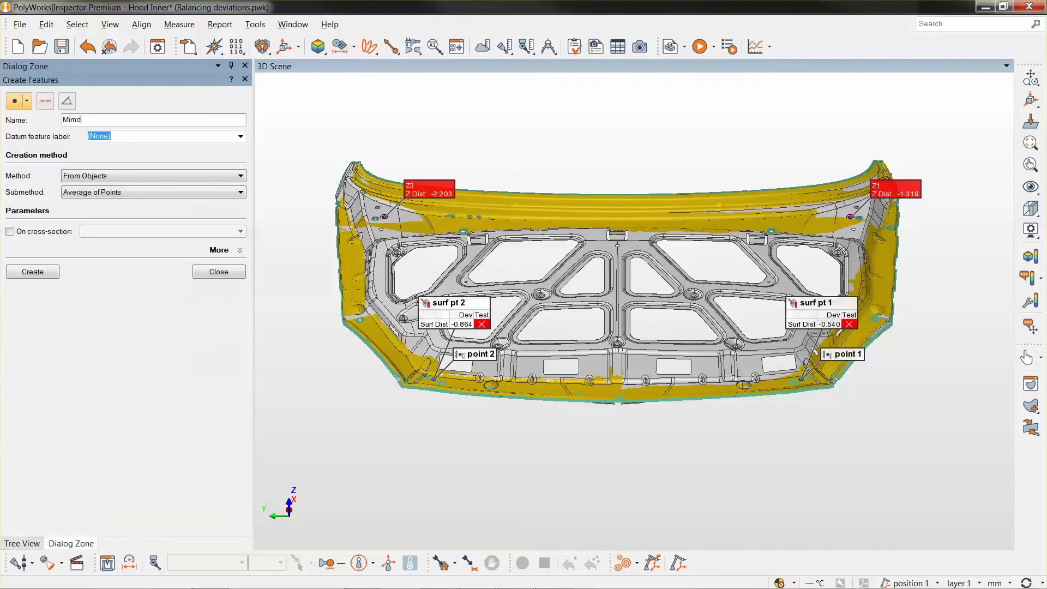
type("point Z2-Z4")
left_click(41, 271)
left_click(220, 272)
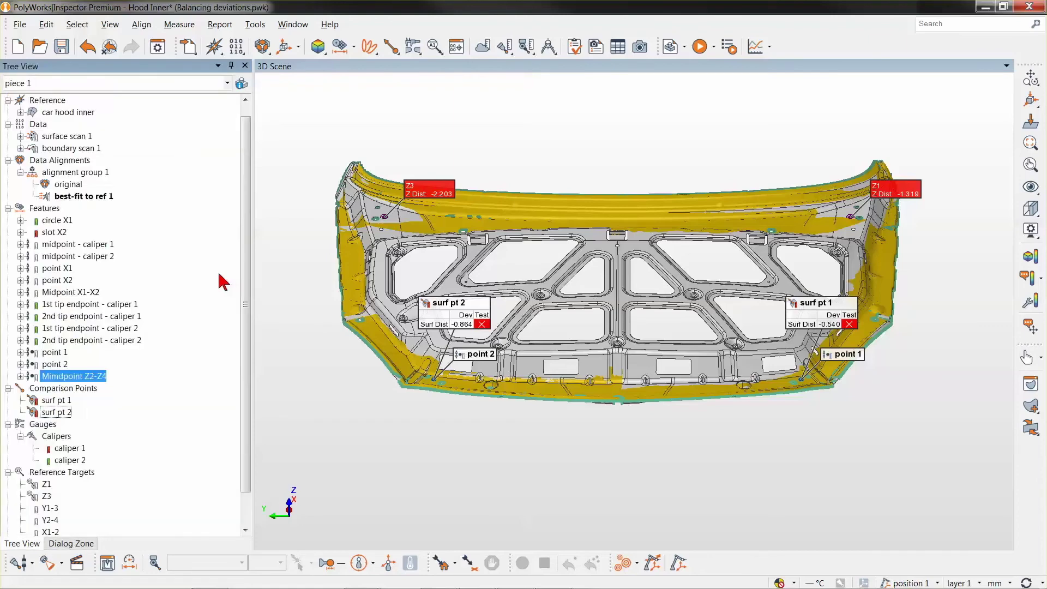
- Correct the averaged point feature's name to Midpoint Z2-Z4
left_click_drag(605, 404, 614, 365)
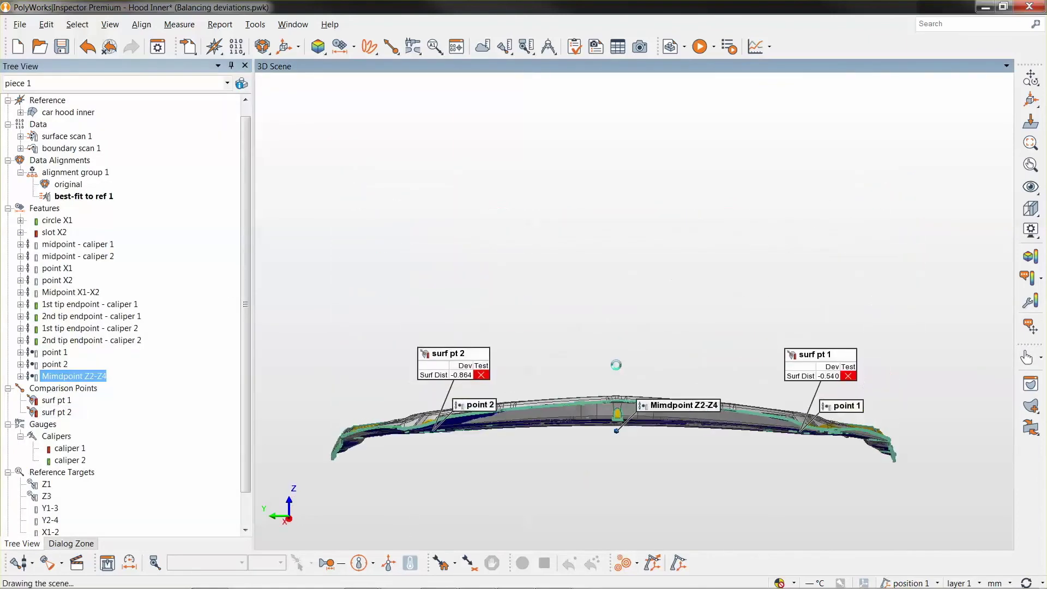
left_click(60, 376)
left_click(58, 376)
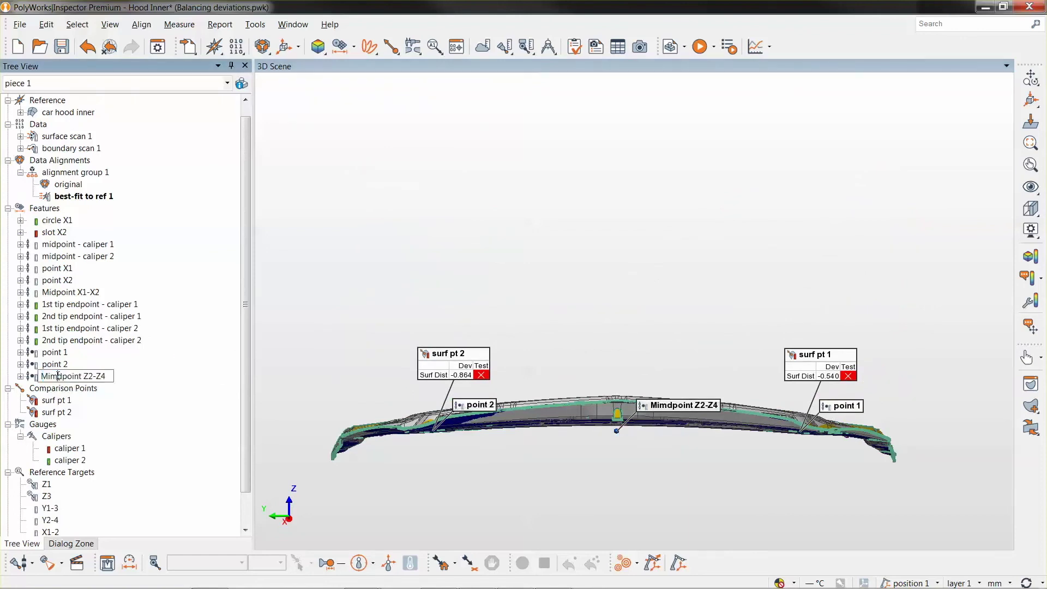
key("BackSpace")
key("Return")
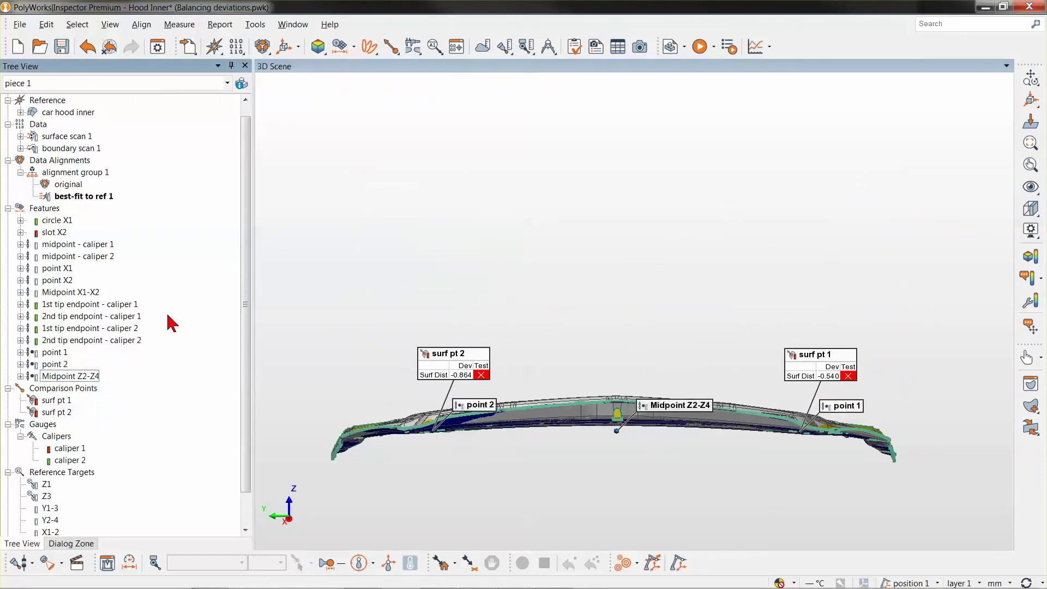
- Create a feature reference target point named Z2-Z4 from the nominal Midpoint Z2-Z4, with Z as the only alignment direction
left_click(434, 45)
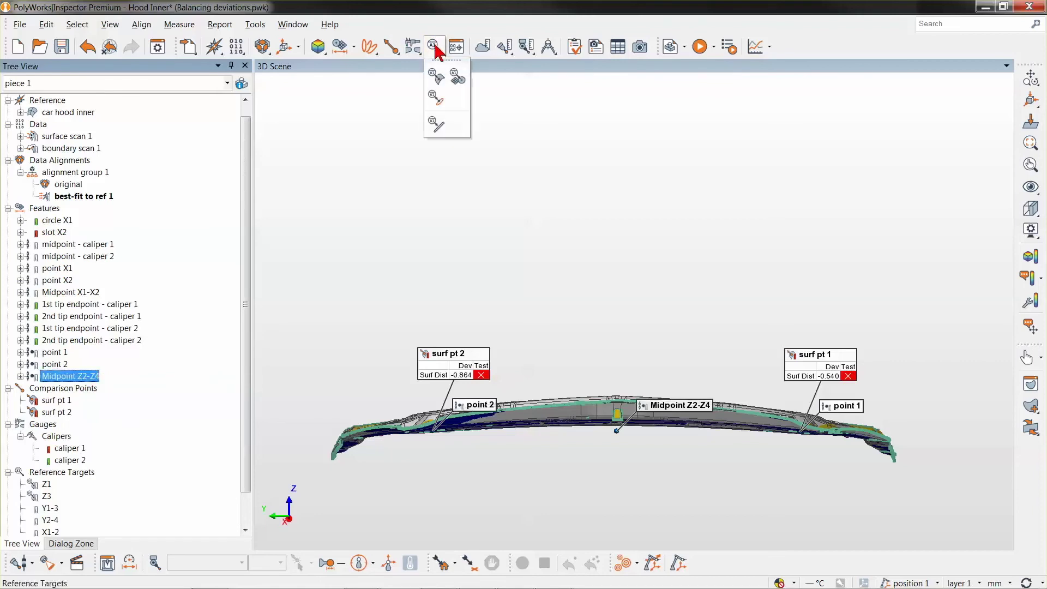
left_click(456, 79)
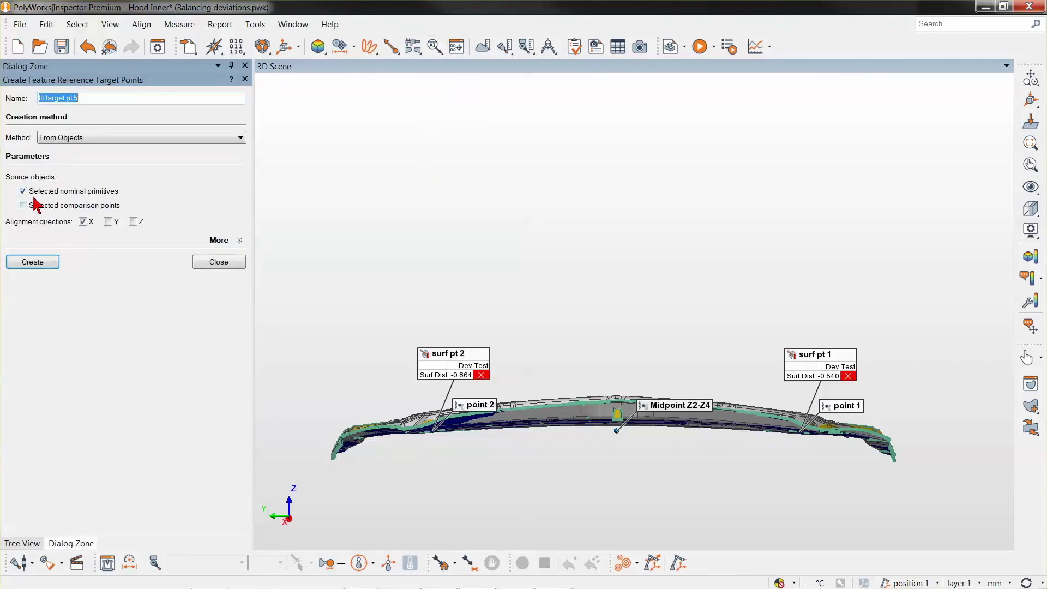
type("Z2-Z4")
left_click(84, 222)
left_click(133, 221)
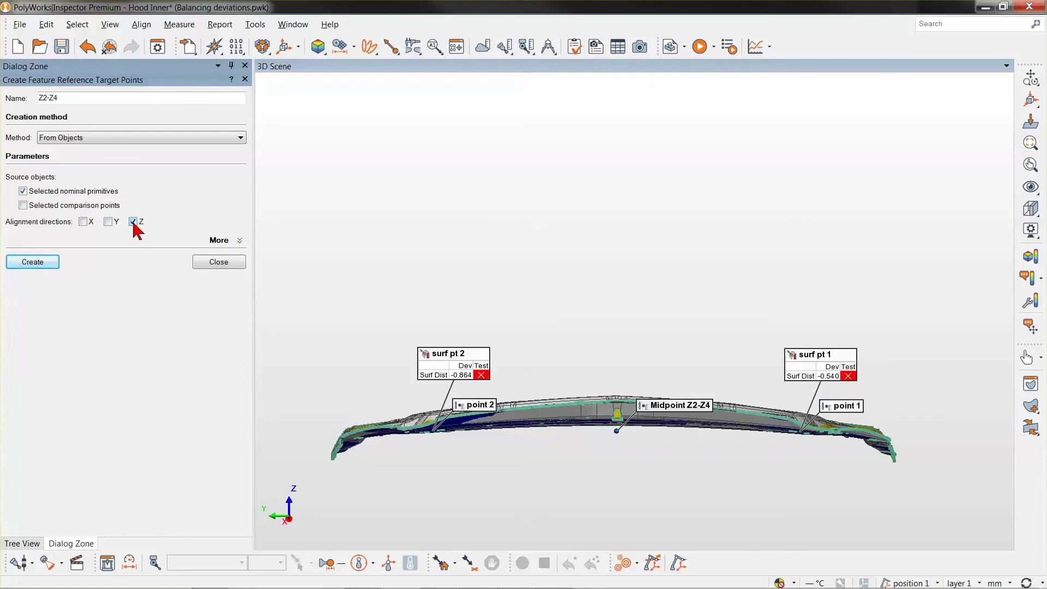
left_click(33, 262)
left_click(213, 263)
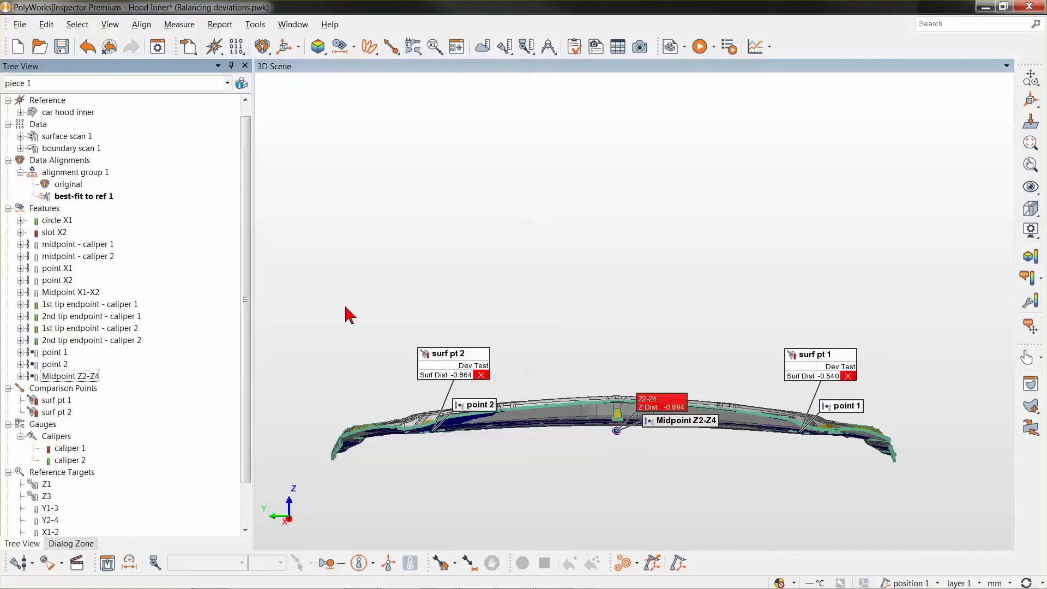
- Display all reference targets and align the data using Z1, Z3, Y1-3, Y2-4, X1-2 and Z2-Z4
left_click(286, 499)
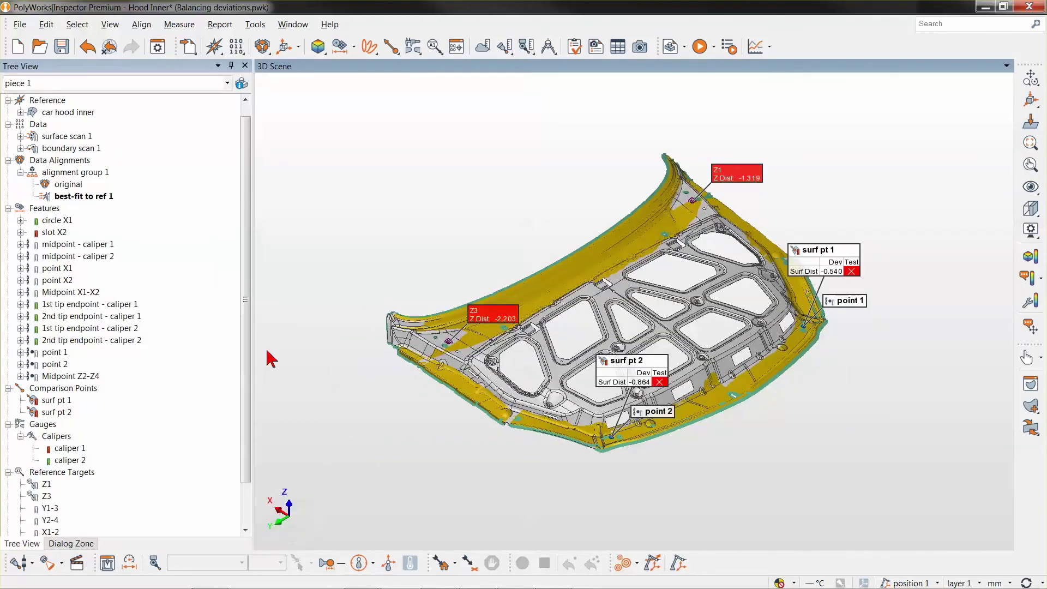
scroll(244, 364, "down", 2)
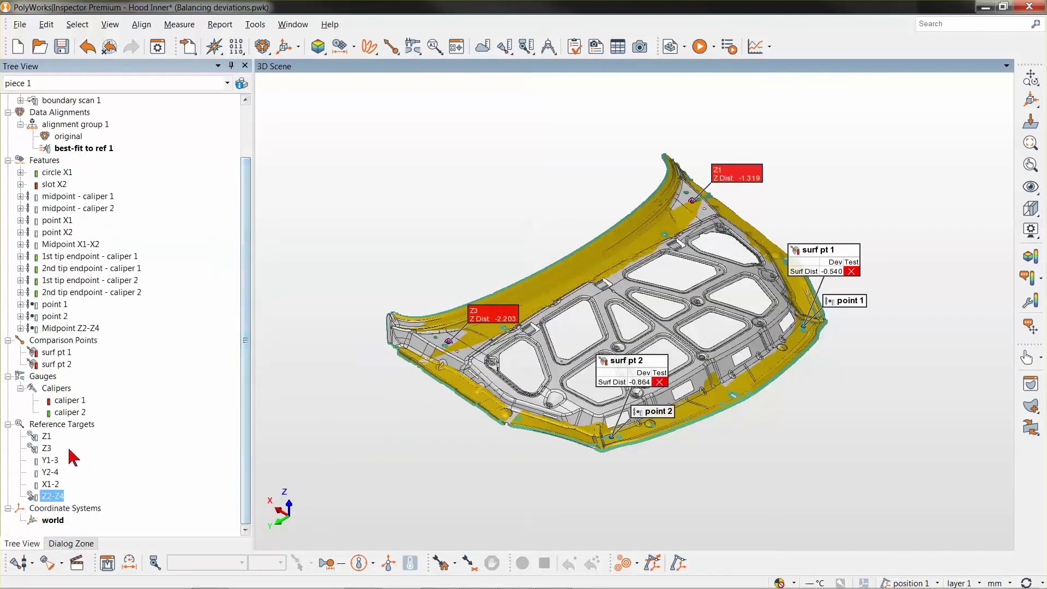
left_click(61, 426)
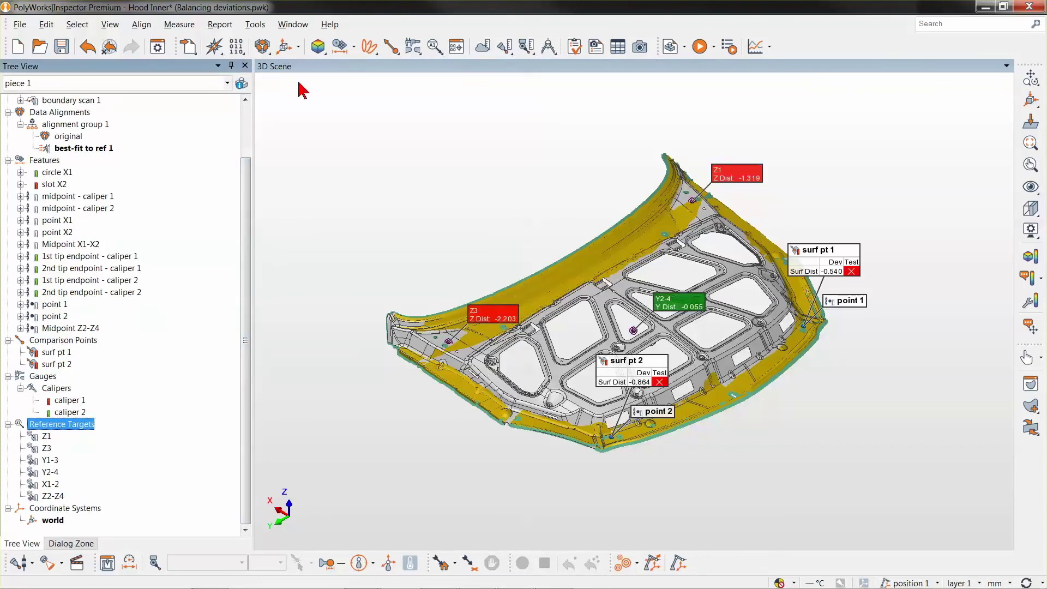
left_click(263, 47)
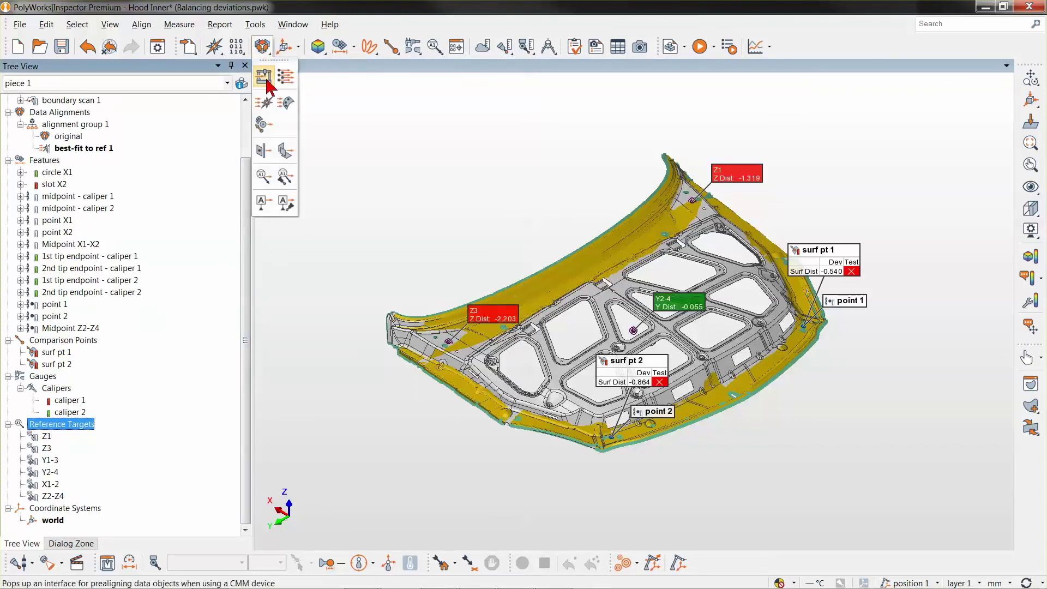
left_click(263, 176)
left_click(33, 349)
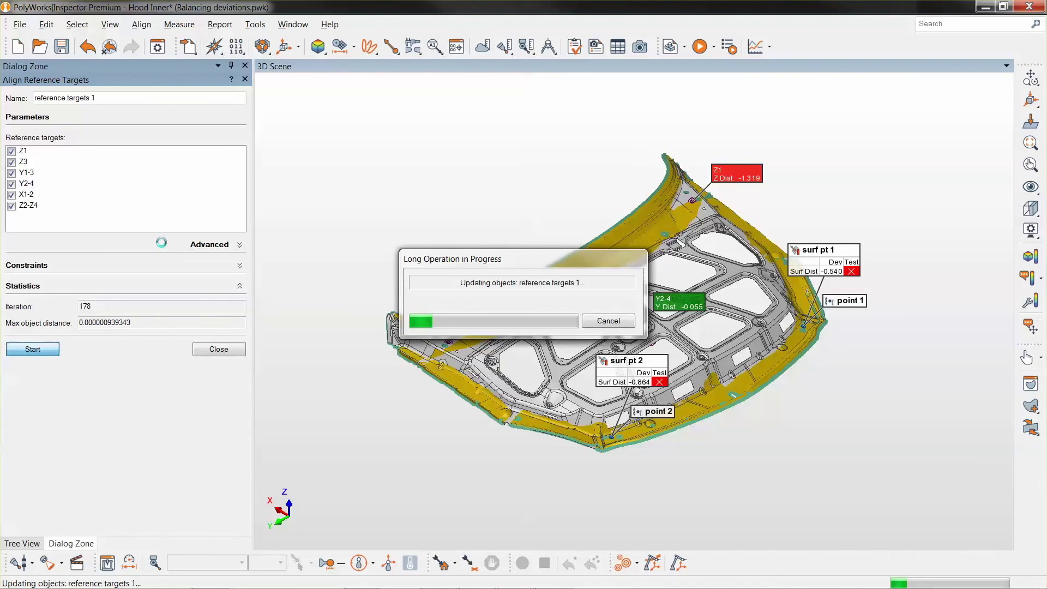
left_click(218, 350)
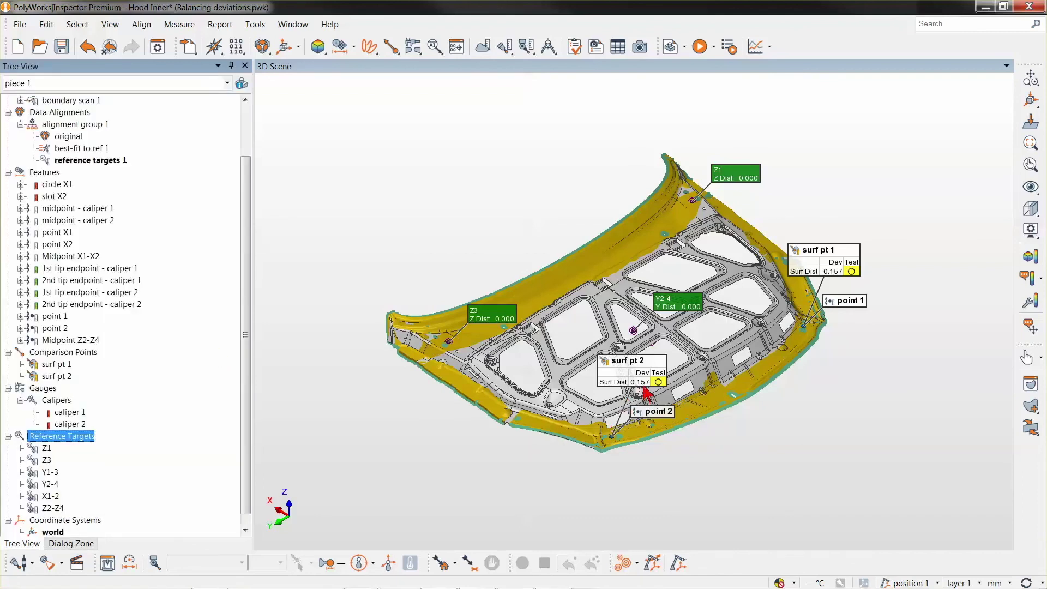
- Compare the surface deviations of comparison points surf pt 1 and surf pt 2
mouse_move(646, 391)
mouse_move(841, 276)
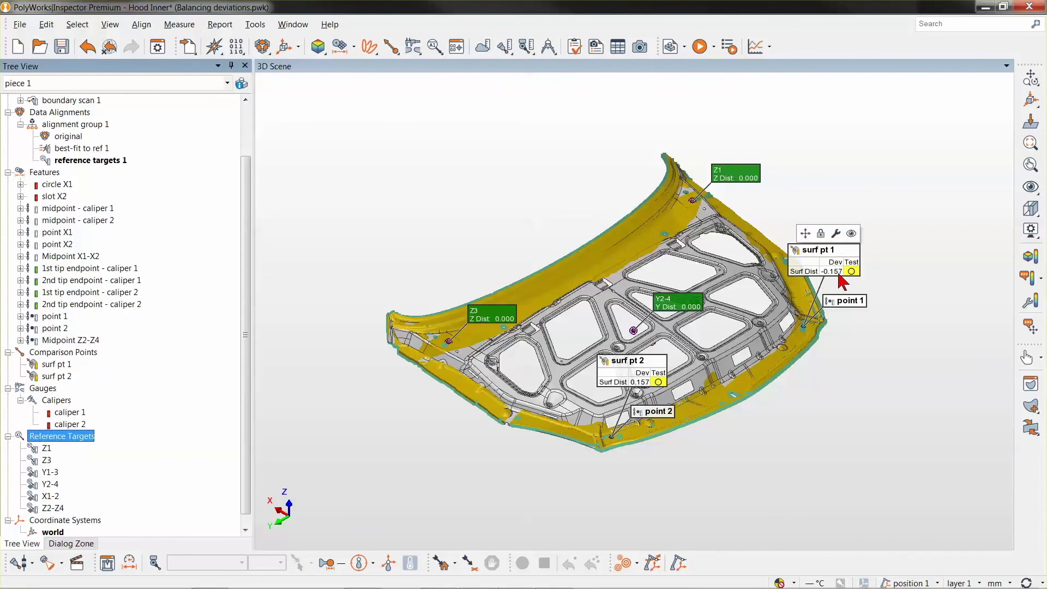
mouse_move(506, 325)
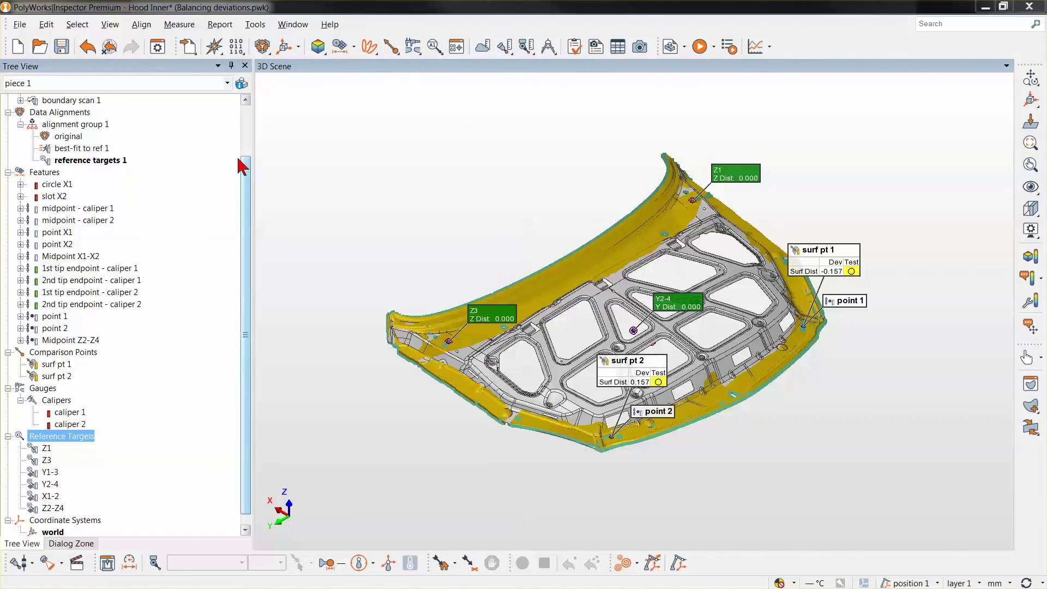
- Display the 1st and 2nd tip endpoints of calipers 1 and 2 and compare their Y deviations
middle_click(68, 269)
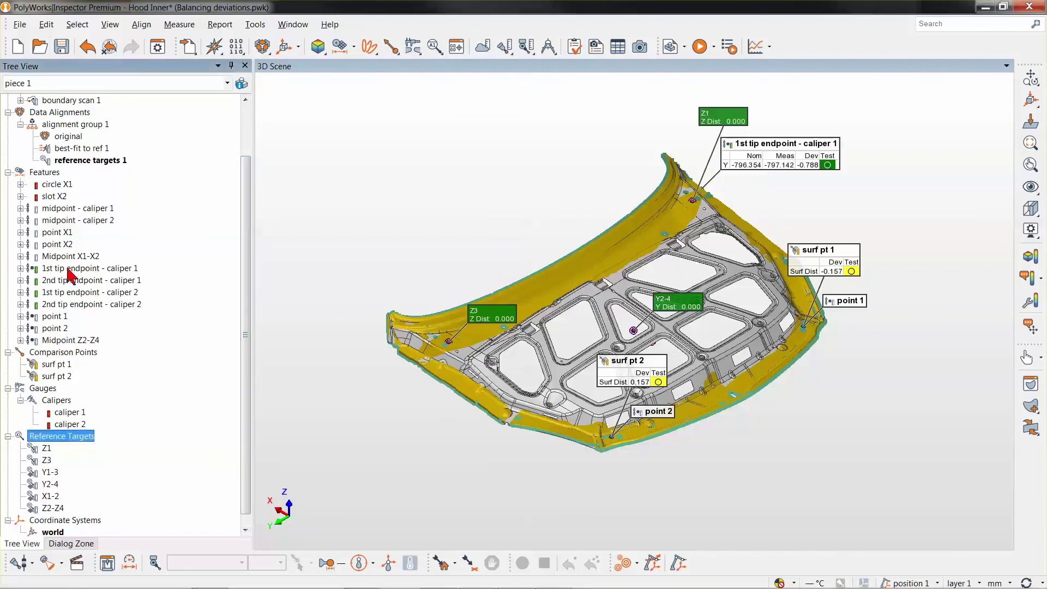
middle_click(72, 279)
middle_click(79, 292)
middle_click(86, 304)
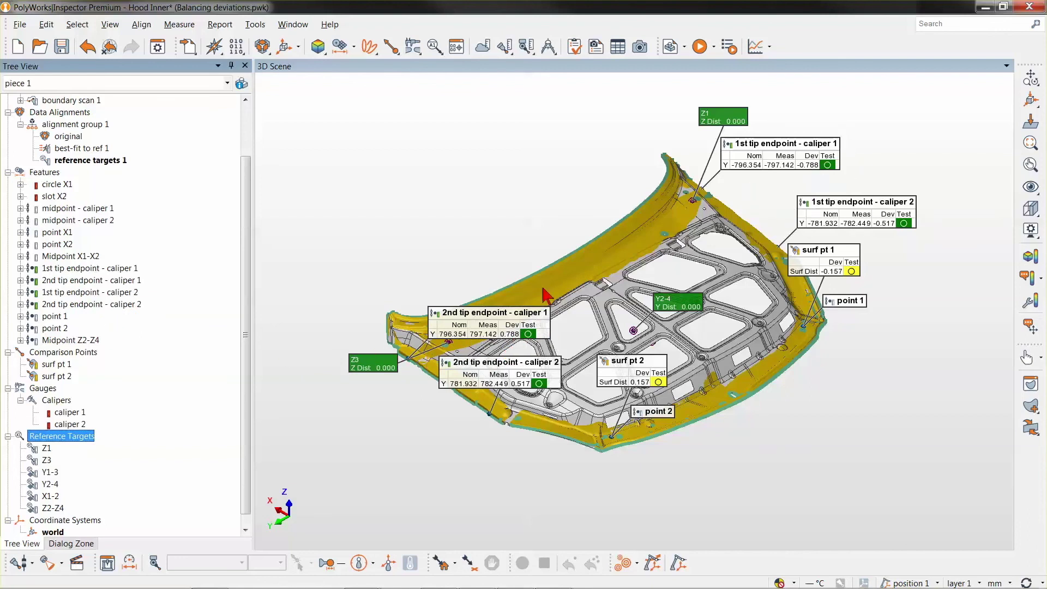
mouse_move(890, 231)
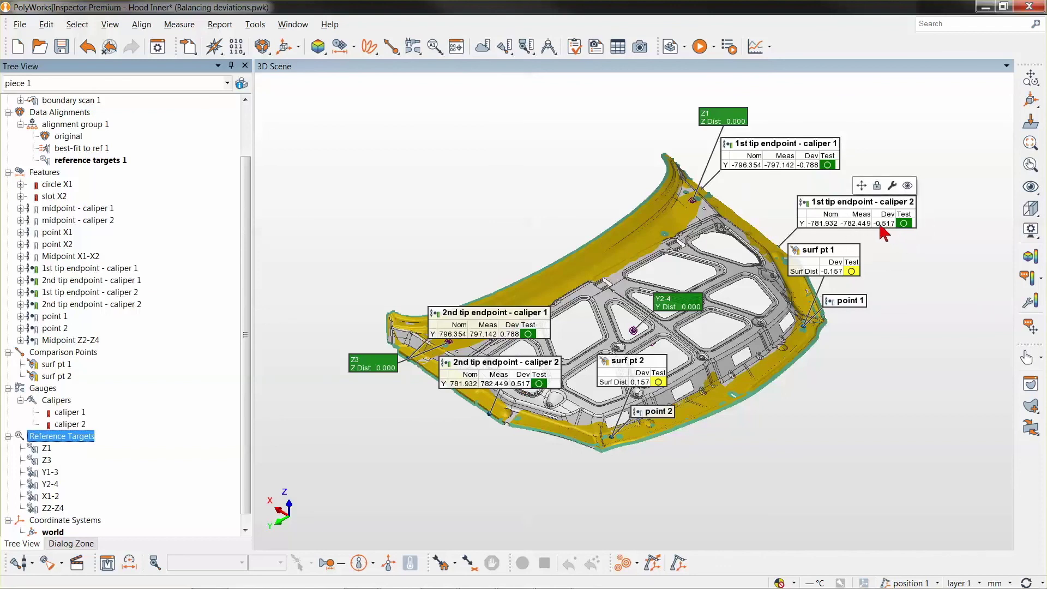
- Hide the displayed features, show only circle X1 and slot X2, and compare their X deviations
middle_click(49, 172)
middle_click(54, 185)
middle_click(59, 196)
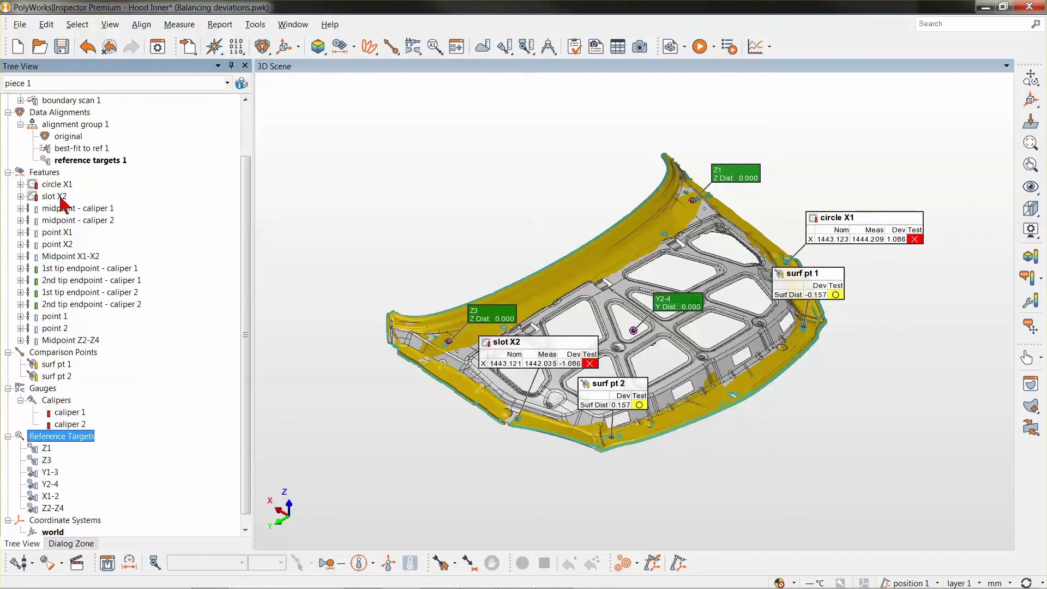
left_click(577, 369)
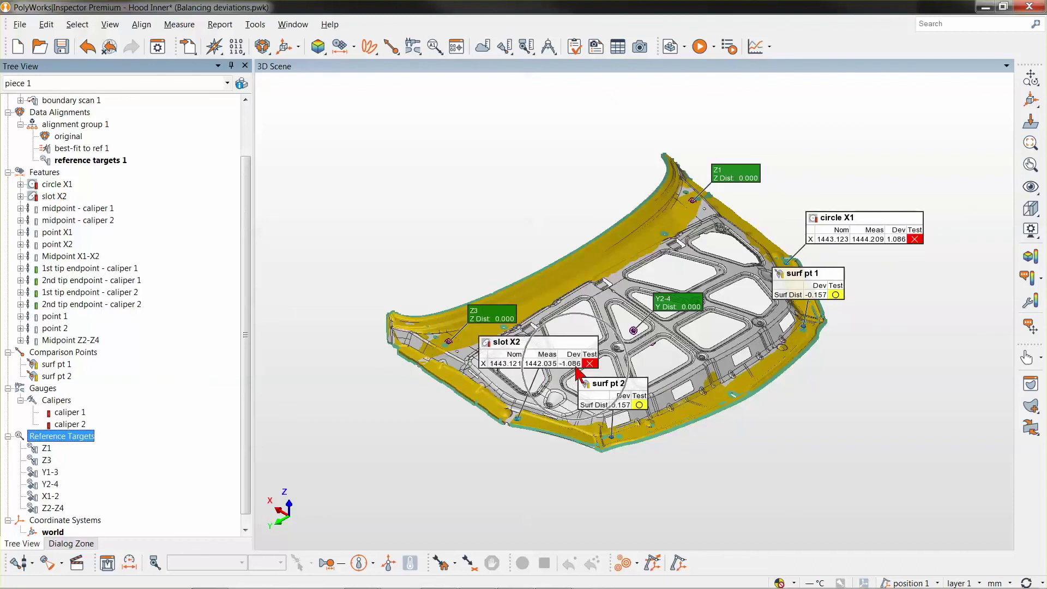
left_click(898, 244)
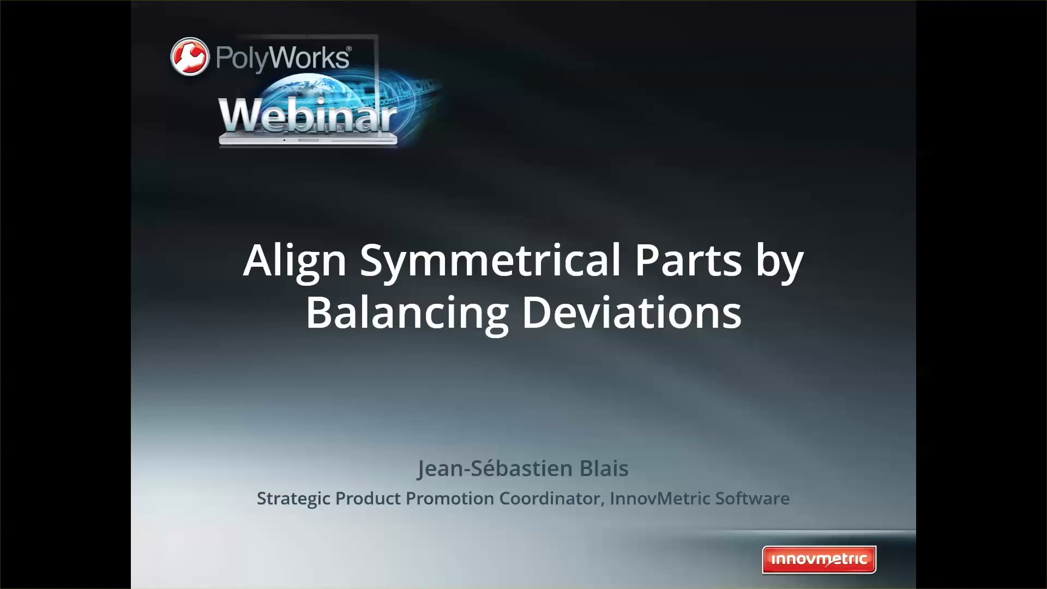
left_click(1000, 454)
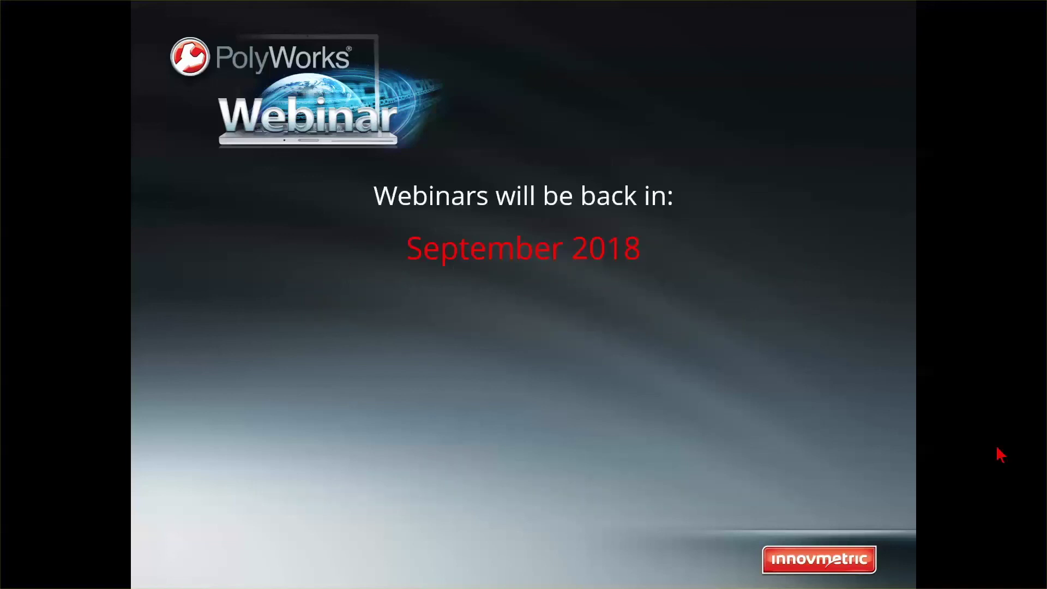